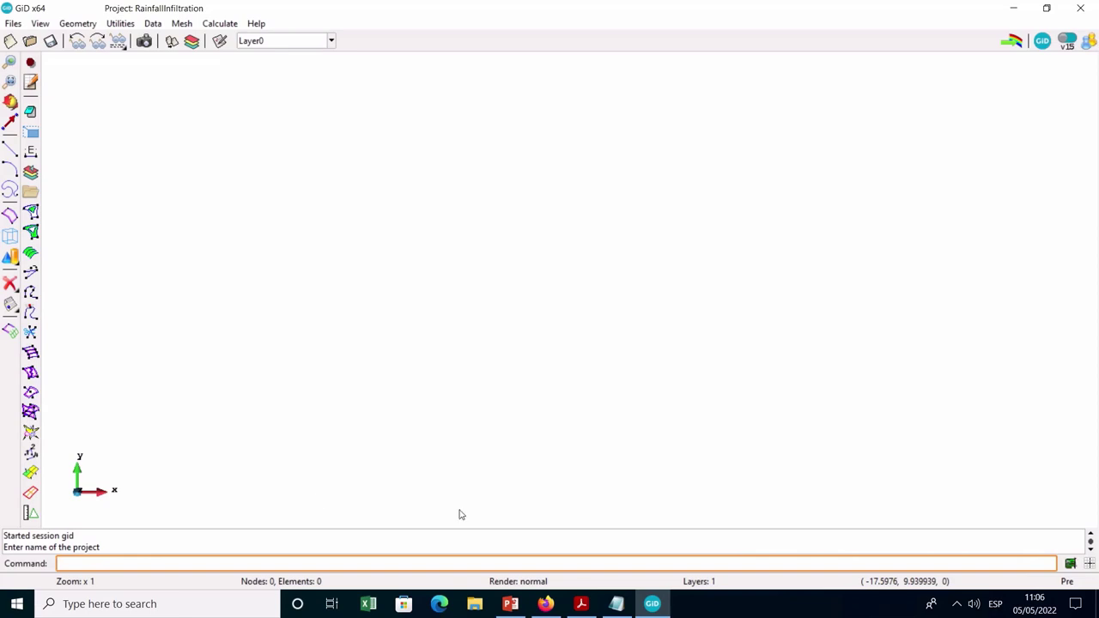
Load the Anura3D_2022 problem type for the project and accept its licence notice
left_click(153, 24)
mouse_move(193, 38)
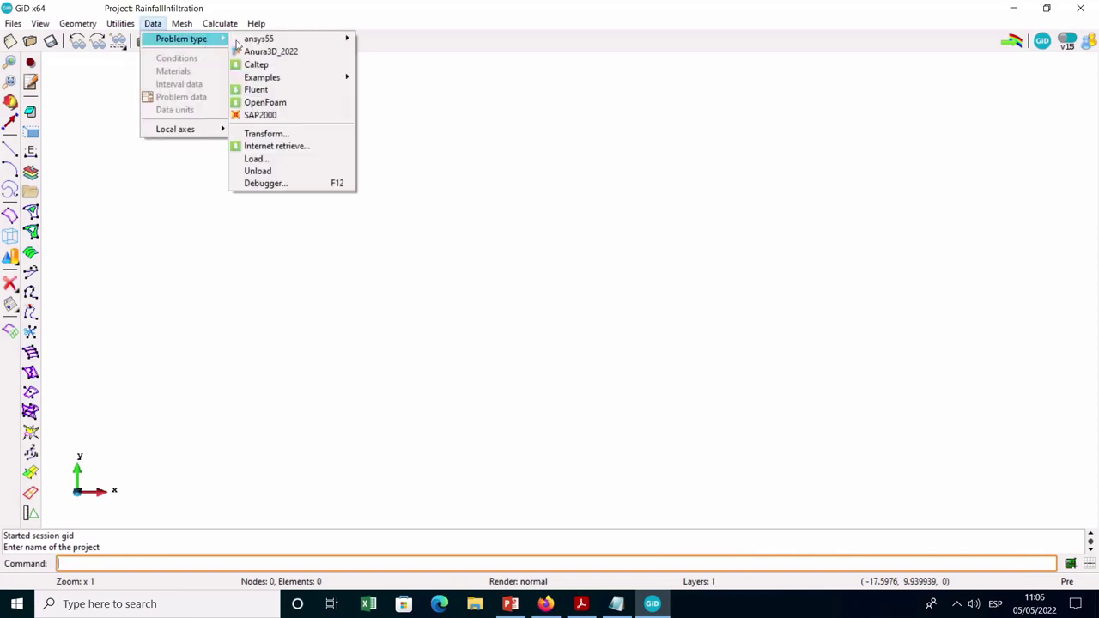
left_click(280, 53)
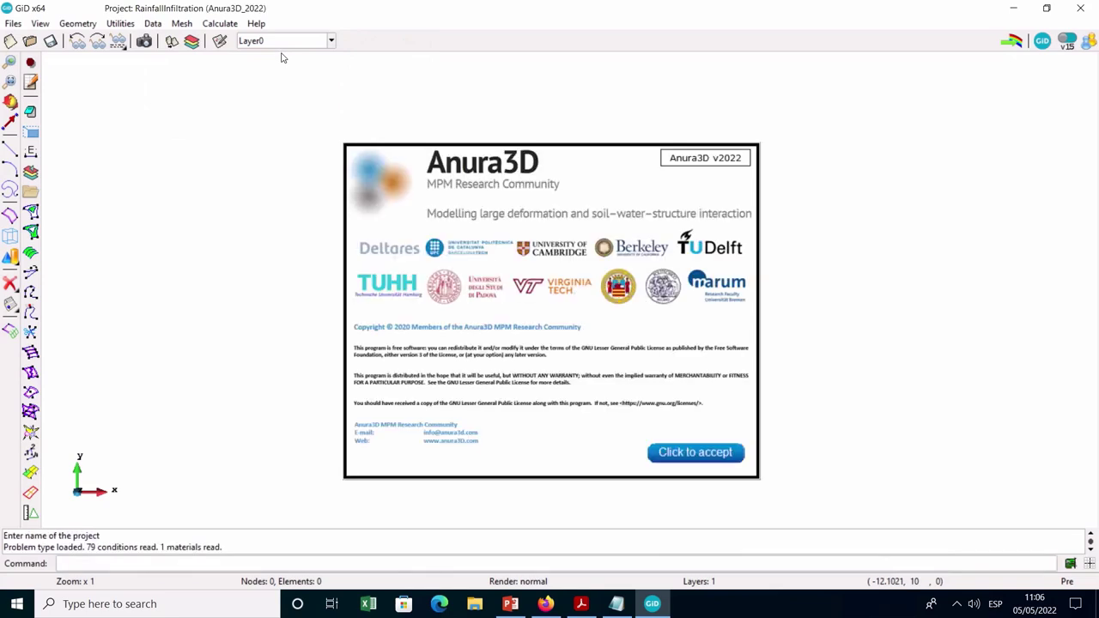
left_click(679, 454)
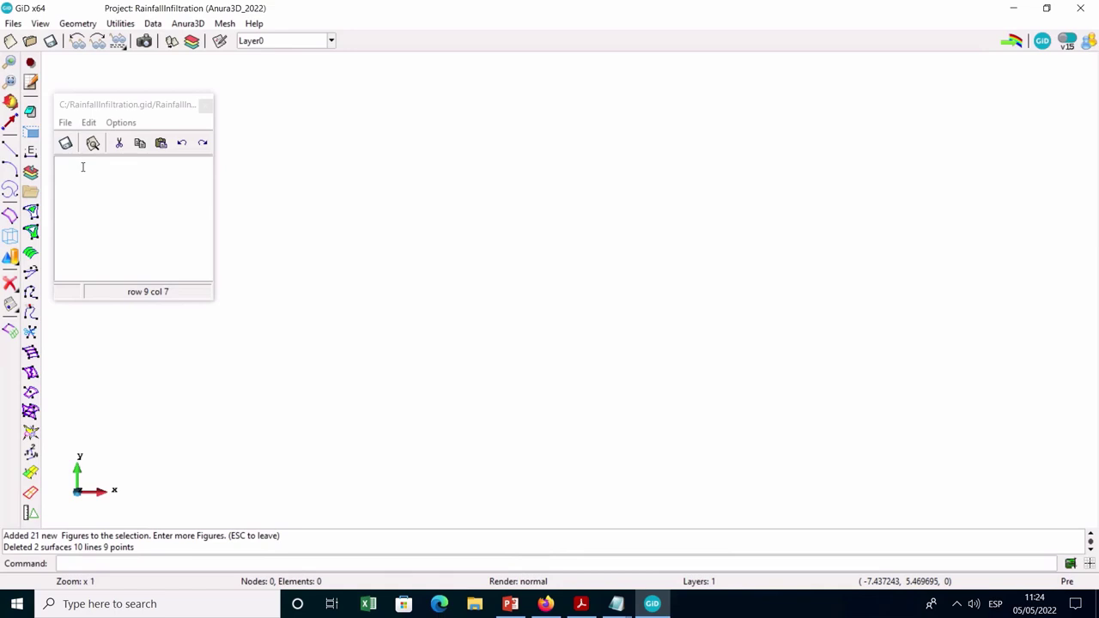
List points P1 to P9 in the project notes and draw connected lines through (0, -0.6), (10, -0.6), (10, 0.6) and (10, 3.6)
type("P1\t0\t-0.6 P2\t10\t-0.6 P3\t10\t0.6 P4\t10\t3.6 P5\t0\t3.6 P6\t0\t3 P7\t0\t2 P8\t6.6\t0.6 P9\t2\t3")
left_click(5, 151)
type("0 -0.6")
key("Return")
type("10 -0.6")
key("Return")
type("10 0.6")
key("Return")
type("10 3.6")
key("Return")
Continue the outline through (0, 3.6), (0, 3) and (0, 2), and close it at the existing start point (0, -0.6)
type("0")
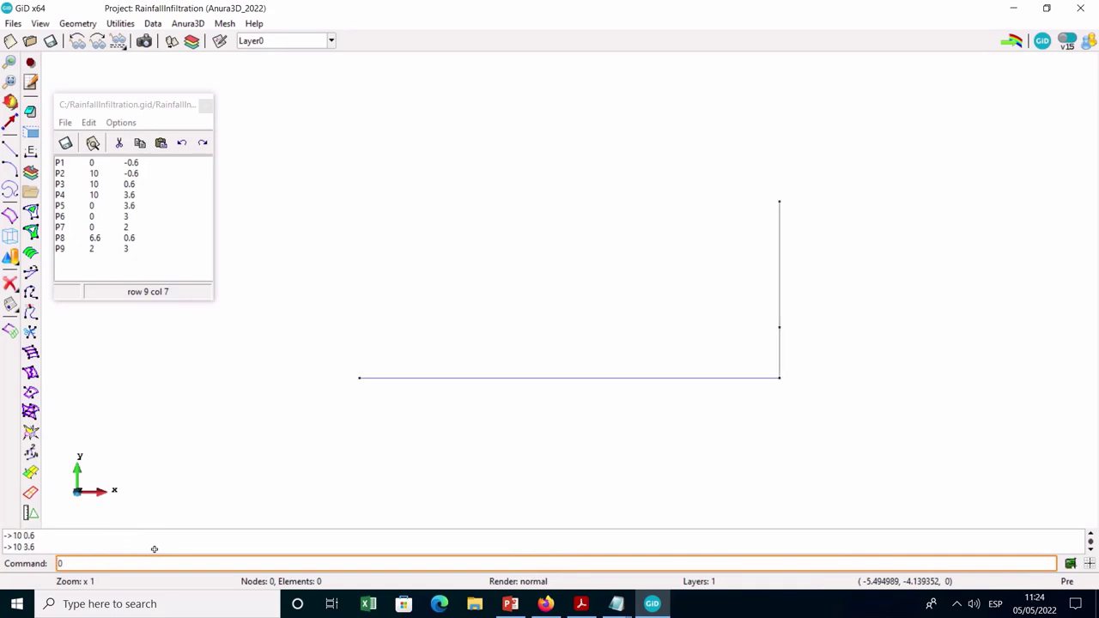
type(" 3.6")
key("Return")
type("0")
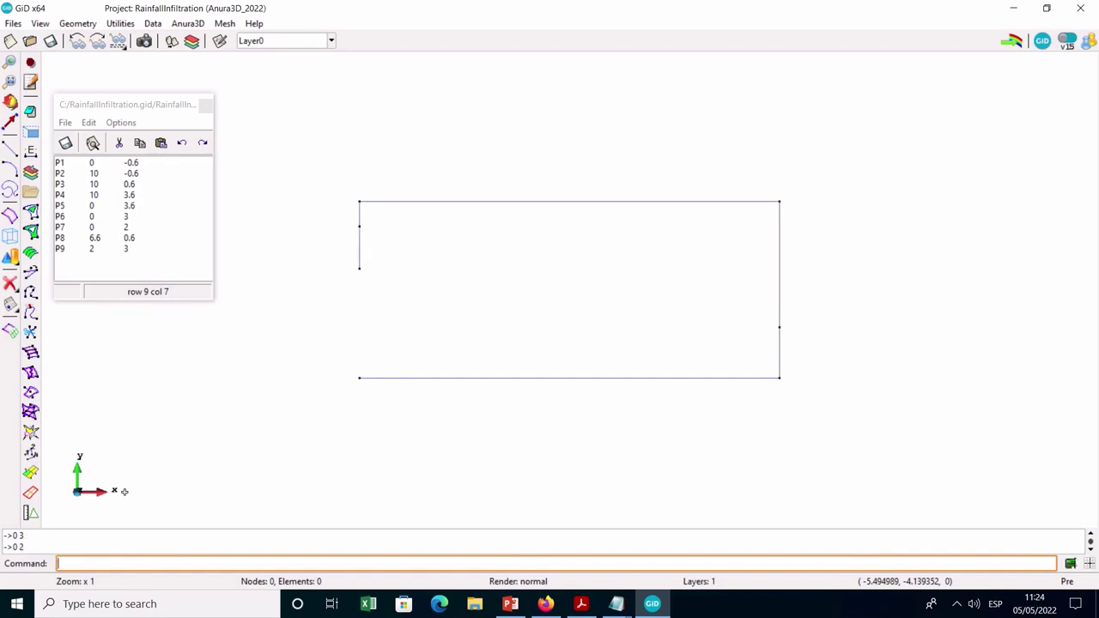
left_click(359, 378)
left_click(558, 293)
key("Escape")
Draw the slope's toe line from (6.6, 0.6) to the existing point (10, 0.6) on the outline
left_click(275, 560)
type("6.6 0")
key("Return")
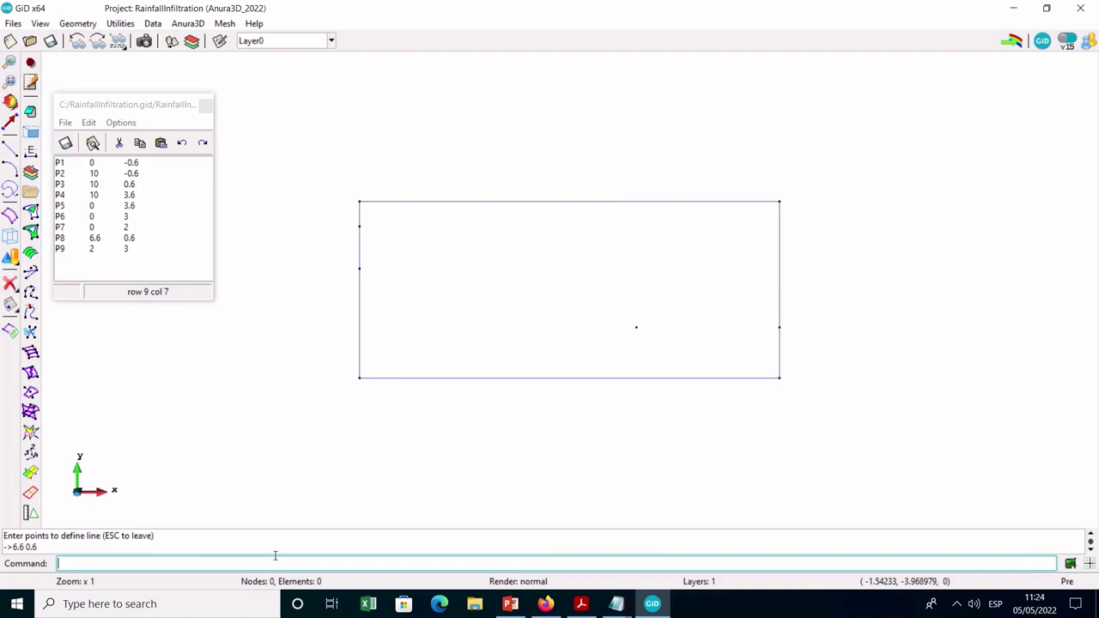
left_click(778, 326)
left_click(525, 302)
key("Escape")
Draw the inclined slope face from (2, 3) to the existing toe point (6.6, 0.6)
left_click(257, 563)
type("2 3")
key("Return")
left_click(636, 326)
left_click(541, 297)
key("Escape")
Draw the crest line between the existing points (0, 3) and (2, 3), and close the notes without saving
left_click(359, 226)
left_click(540, 296)
left_click(443, 226)
left_click(542, 298)
key("Escape")
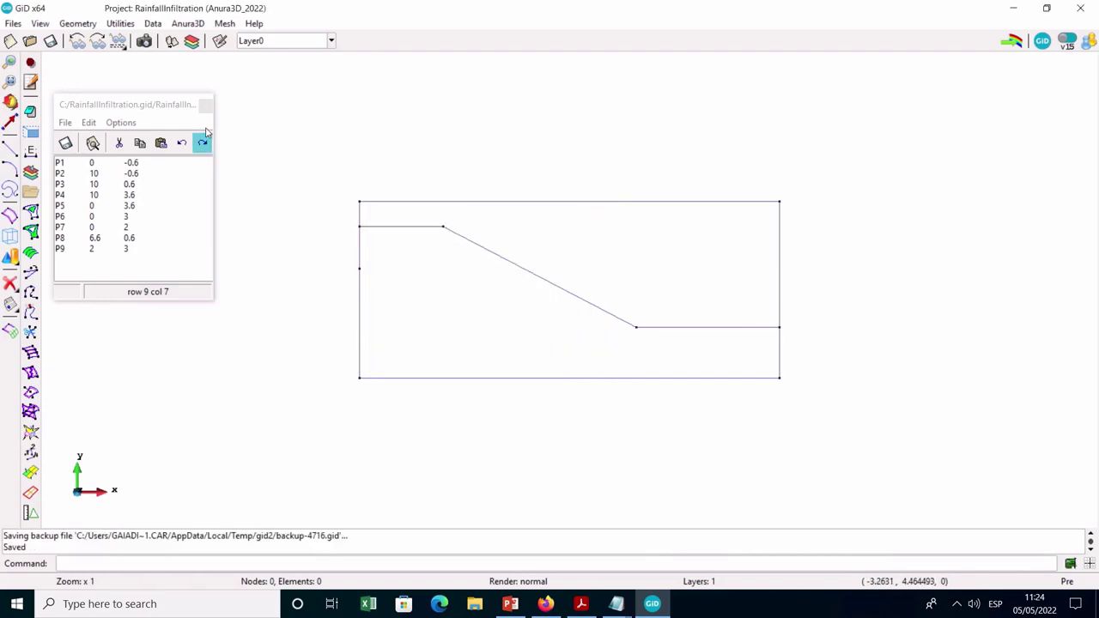
left_click(206, 106)
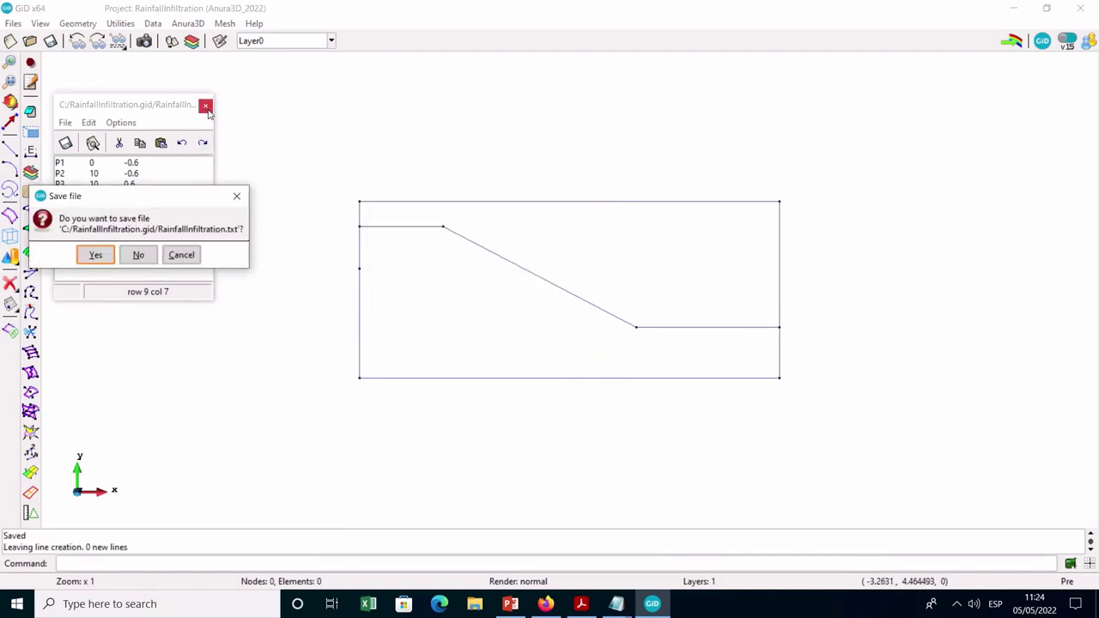
left_click(140, 257)
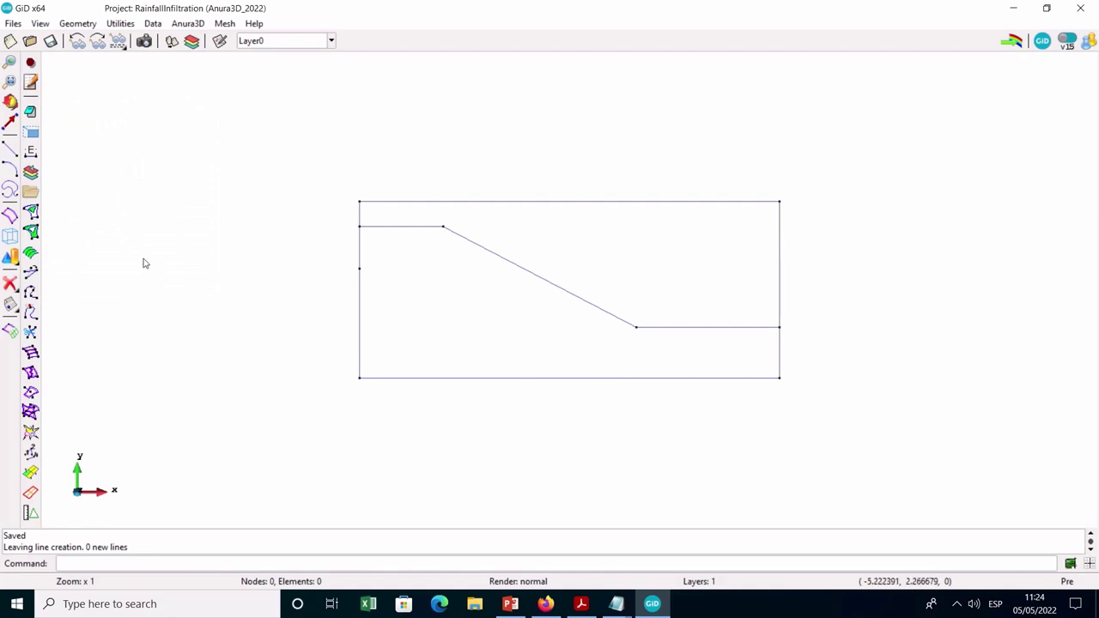
Create a NURBS surface for the soil body from the boundary lines below and along the slope profile
left_click(10, 216)
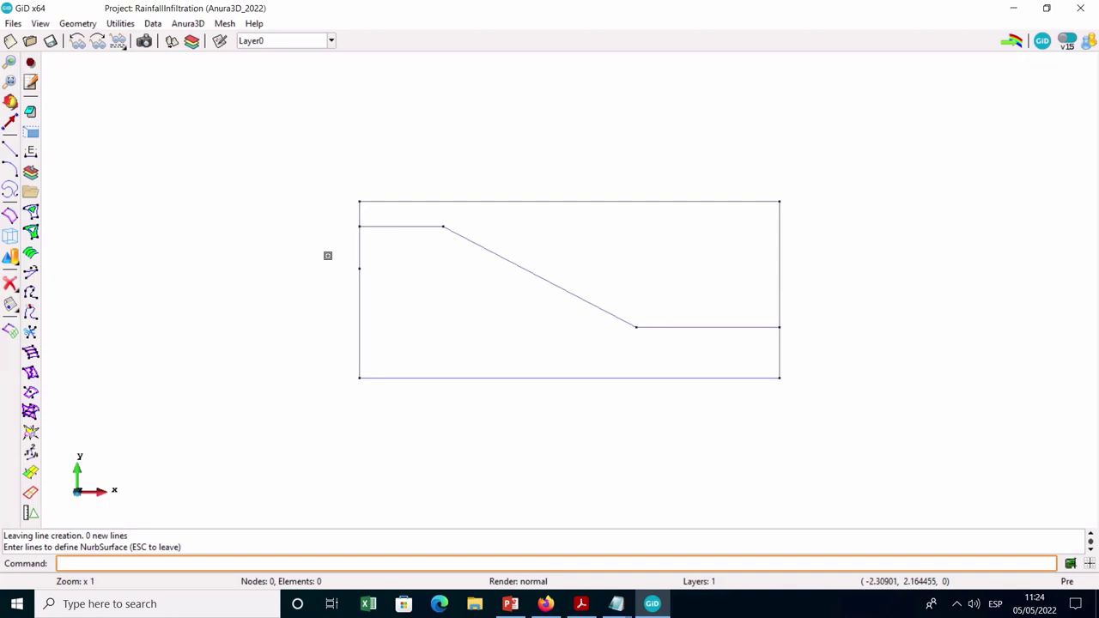
left_click(362, 250)
left_click(360, 281)
left_click(634, 370)
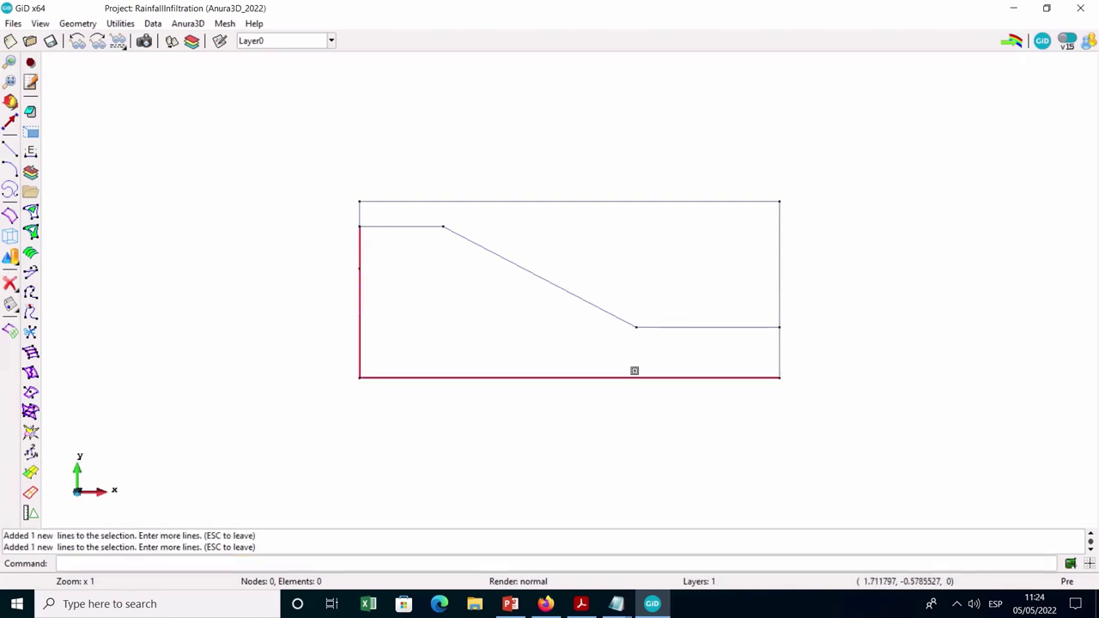
left_click(782, 361)
left_click(754, 327)
left_click(596, 309)
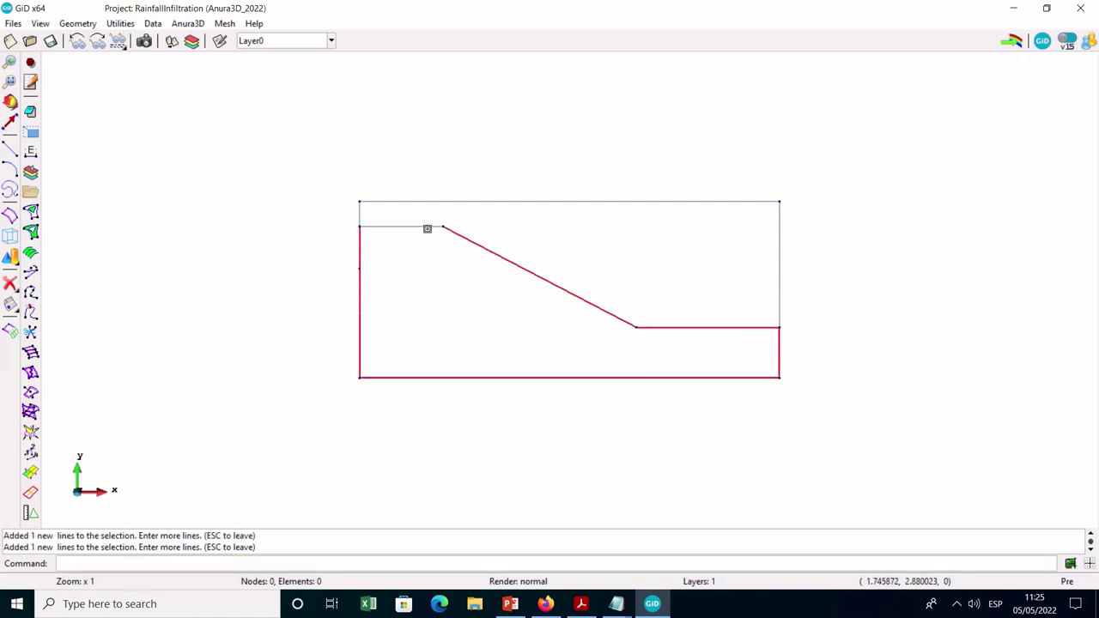
left_click(426, 228)
Create a second NURBS surface from the lines enclosing the region above the slope profile
left_click(359, 214)
left_click(400, 202)
left_click(771, 296)
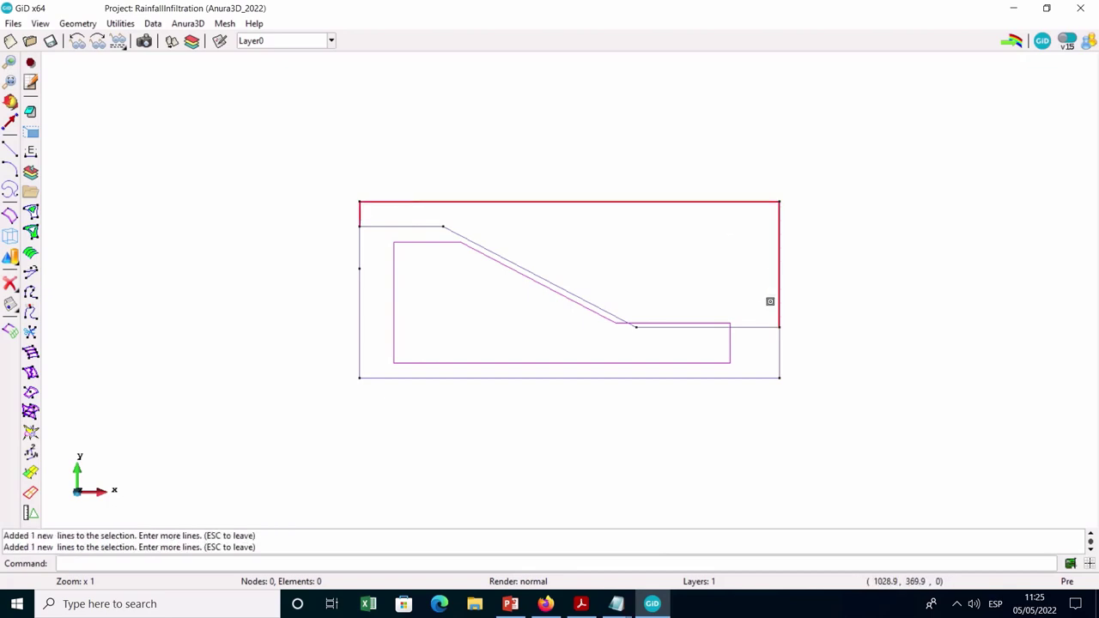
left_click(607, 309)
left_click(662, 327)
left_click(409, 226)
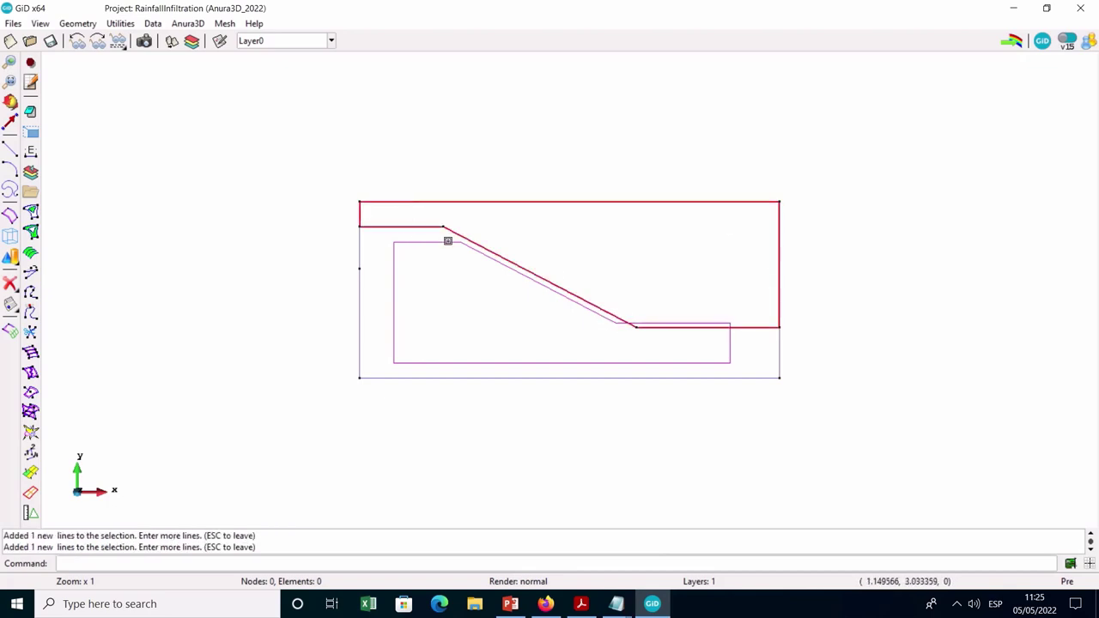
key("Escape")
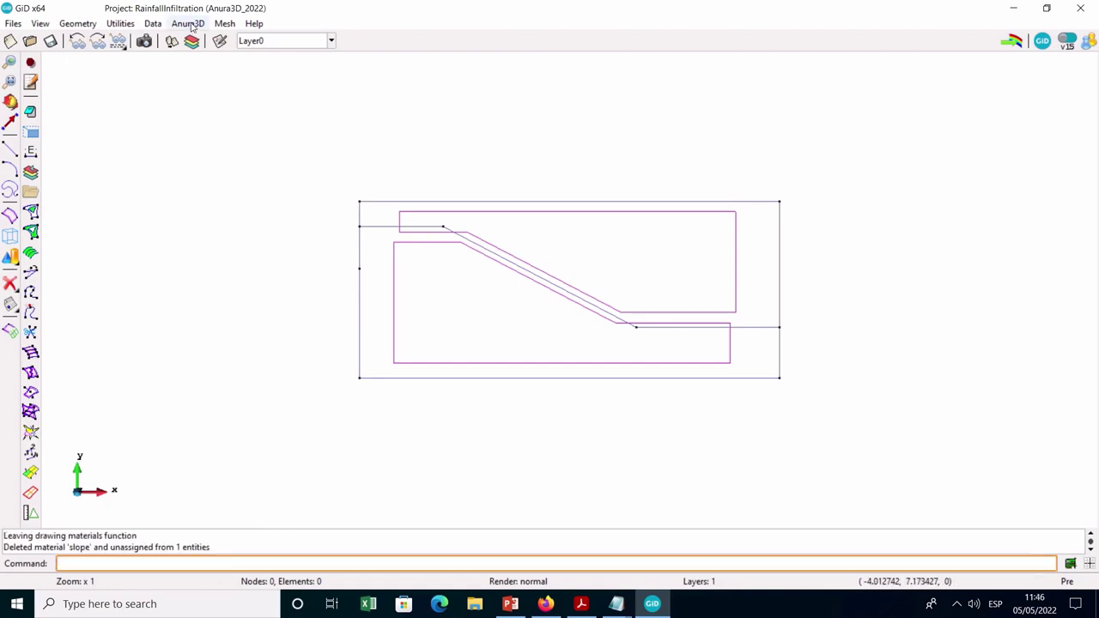
Create a new Anura3D material named slope
left_click(192, 28)
left_click(194, 38)
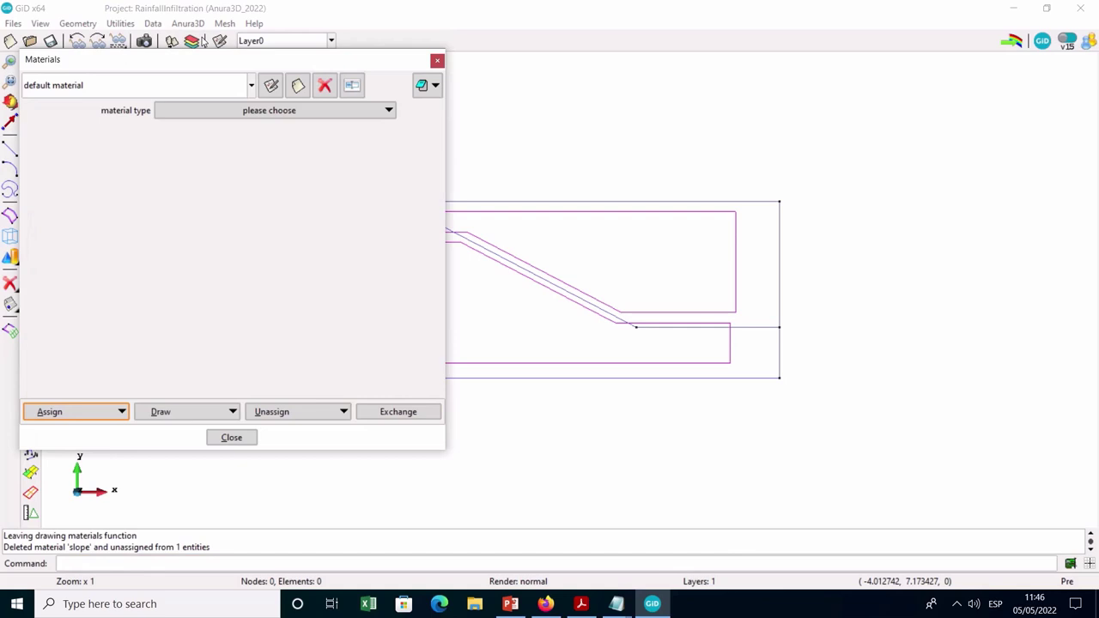
left_click(298, 85)
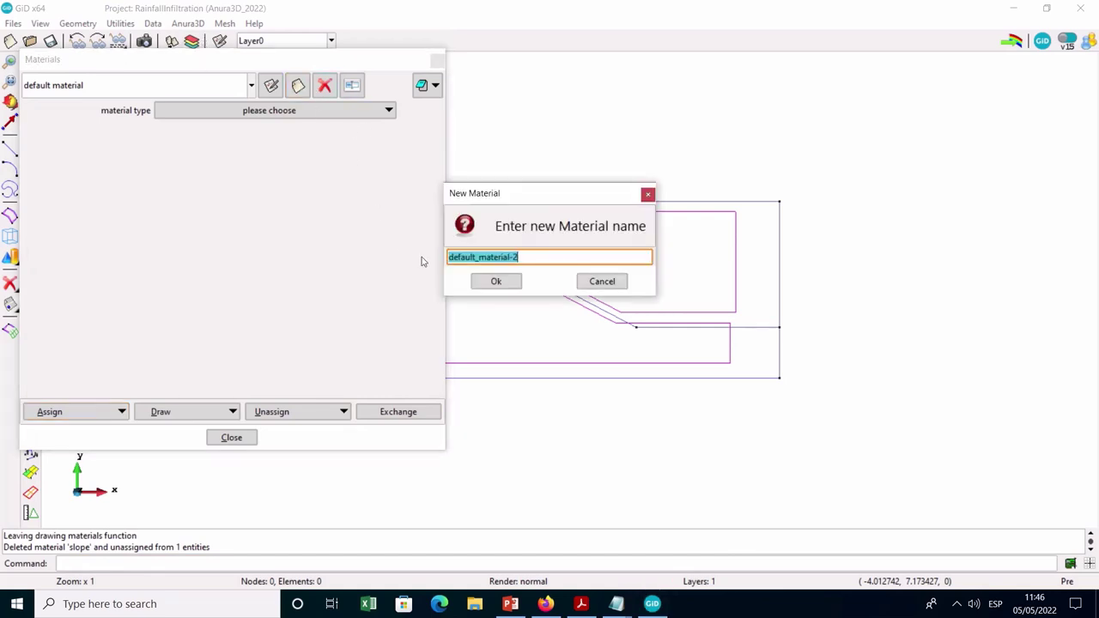
type("slope")
left_click(494, 281)
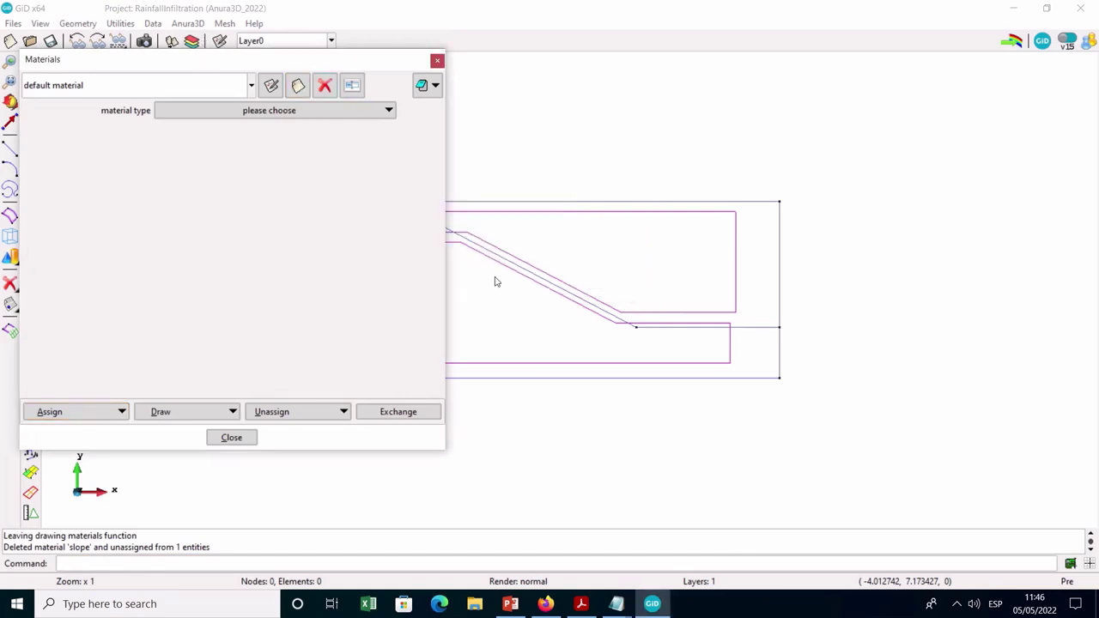
left_click_drag(248, 60, 297, 86)
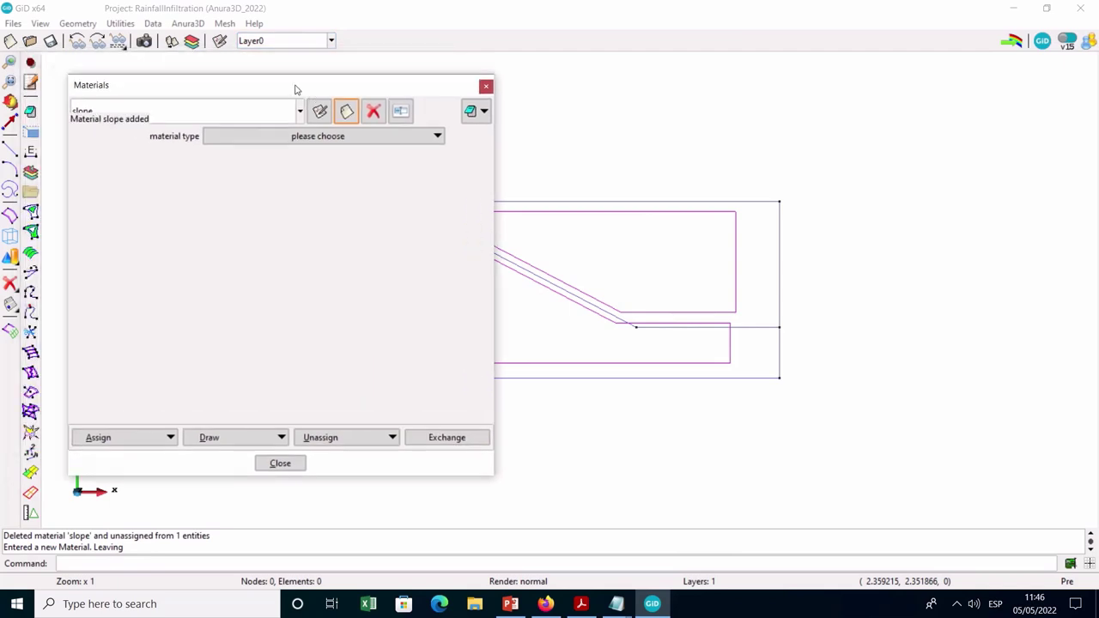
Open the project notes for the parameters and set the slope material's type to unsaturated material - 2-phase with suction effects
left_click(27, 113)
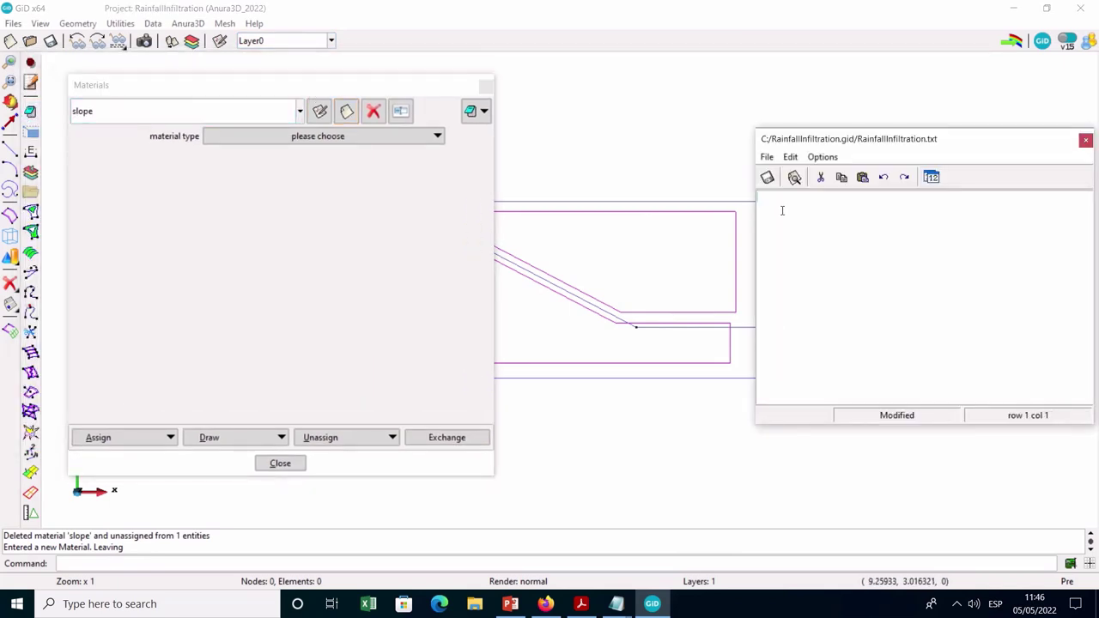
left_click(360, 138)
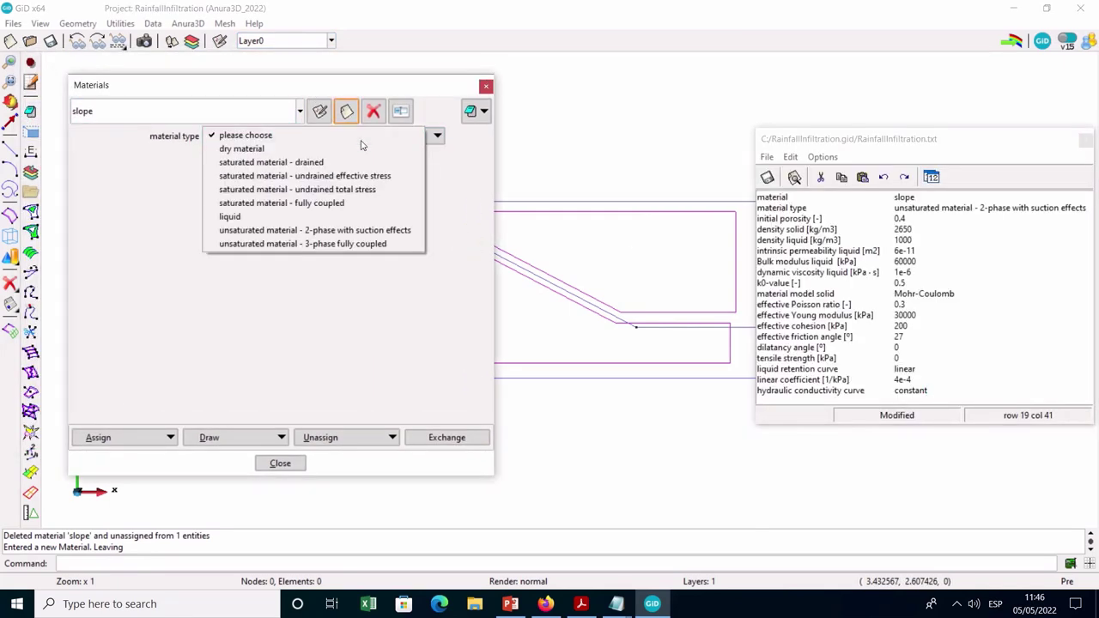
left_click(372, 231)
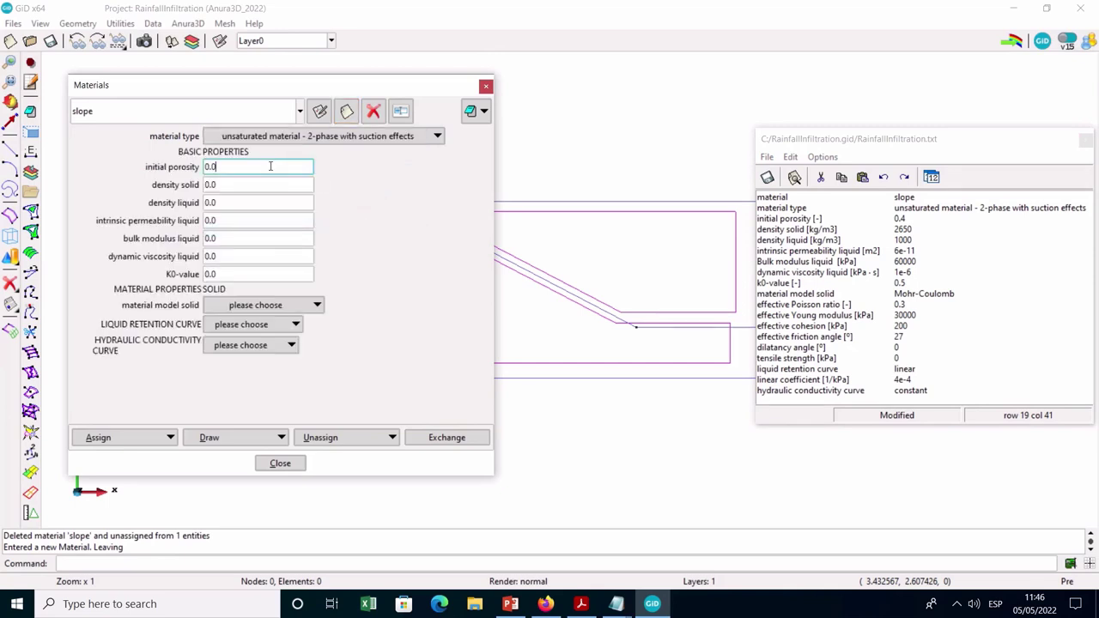
Set initial porosity 0.4, solid density 2650, liquid density 1000, intrinsic permeability 6e-11, liquid bulk modulus 60000, dynamic viscosity 1e-6 and K0-value 0.5
key("Tab")
key("Tab")
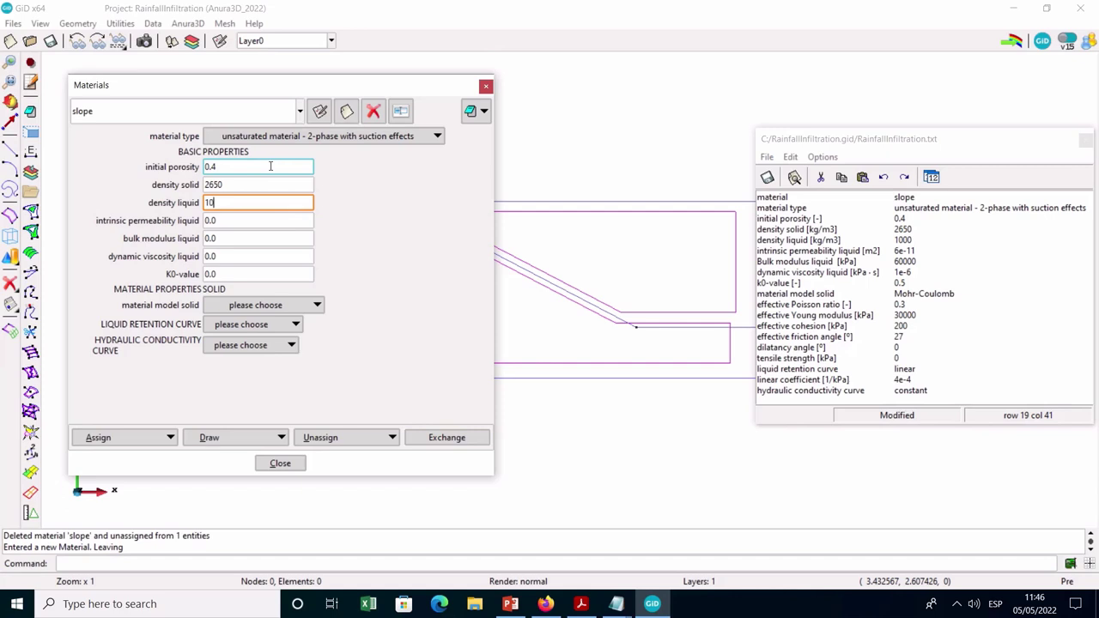
key("Tab")
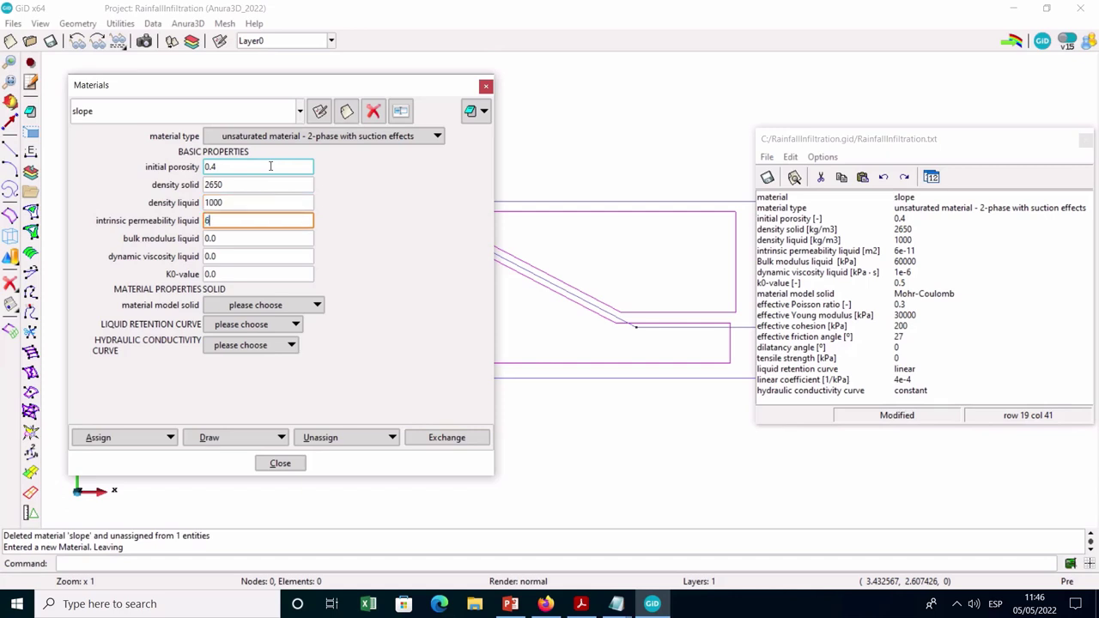
key("Tab")
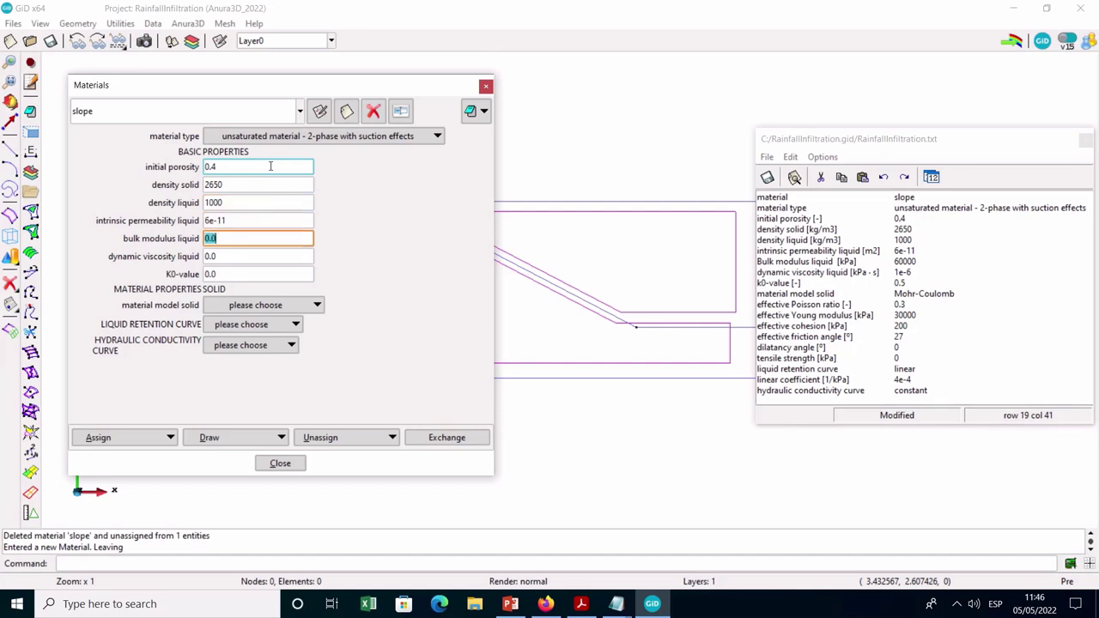
key("Tab")
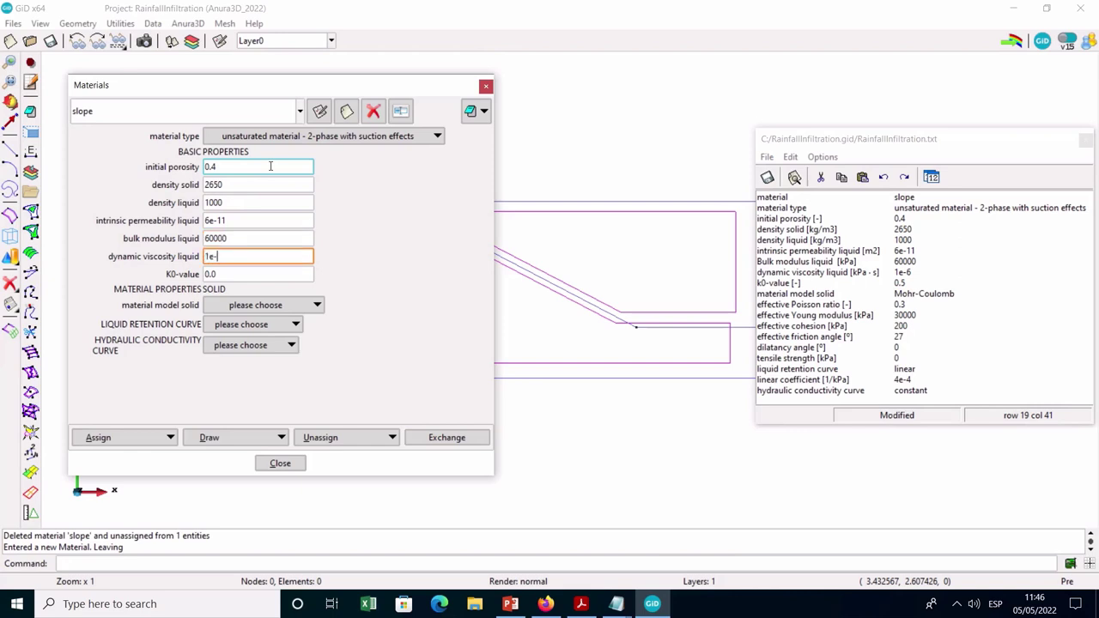
key("Tab")
type("0.5")
Choose the Mohr-Coulomb solid model with effective Poisson ratio 0.3, Young modulus 30000, cohesion 200 and friction angle 27
left_click(293, 305)
left_click(257, 343)
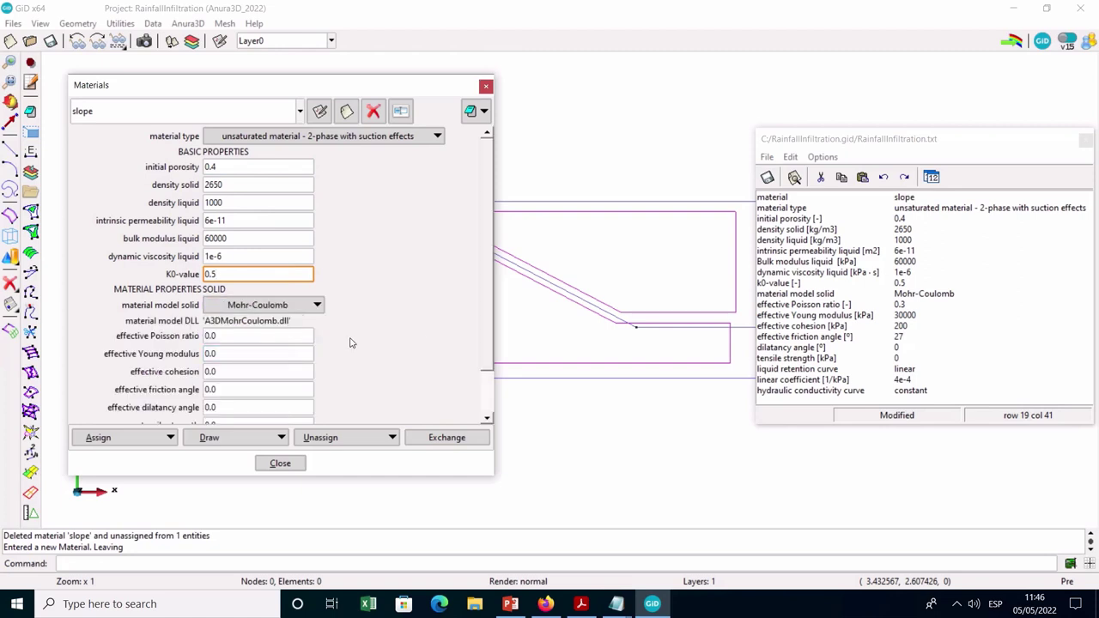
scroll(429, 318, "down", 2)
left_click(235, 283)
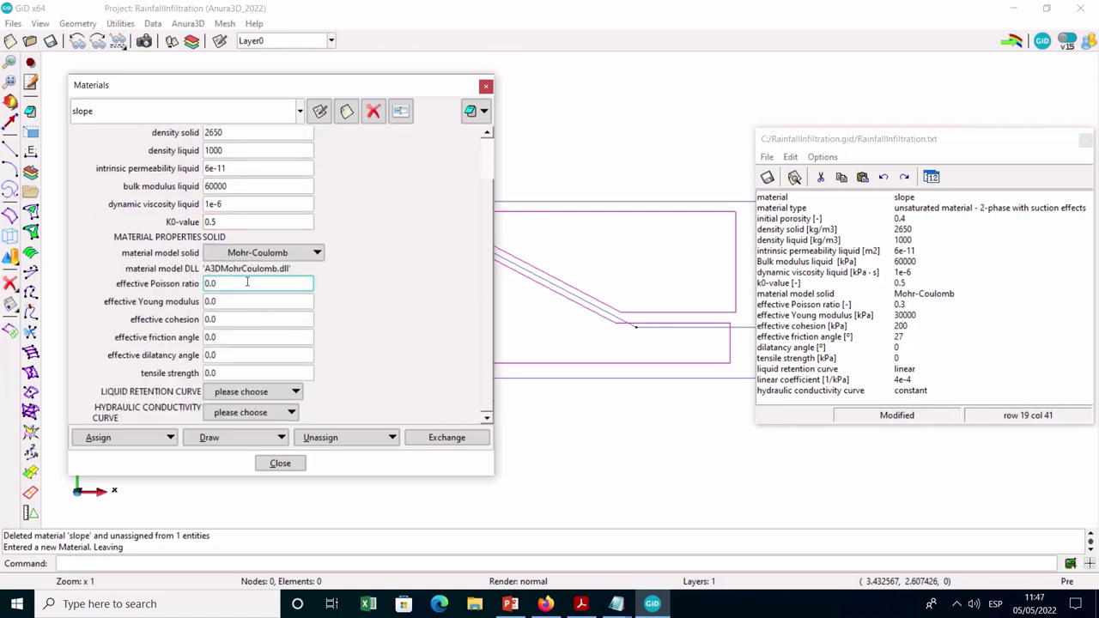
key("Tab")
type("30000")
key("Tab")
key("Tab")
type("27")
key("Tab")
key("Tab")
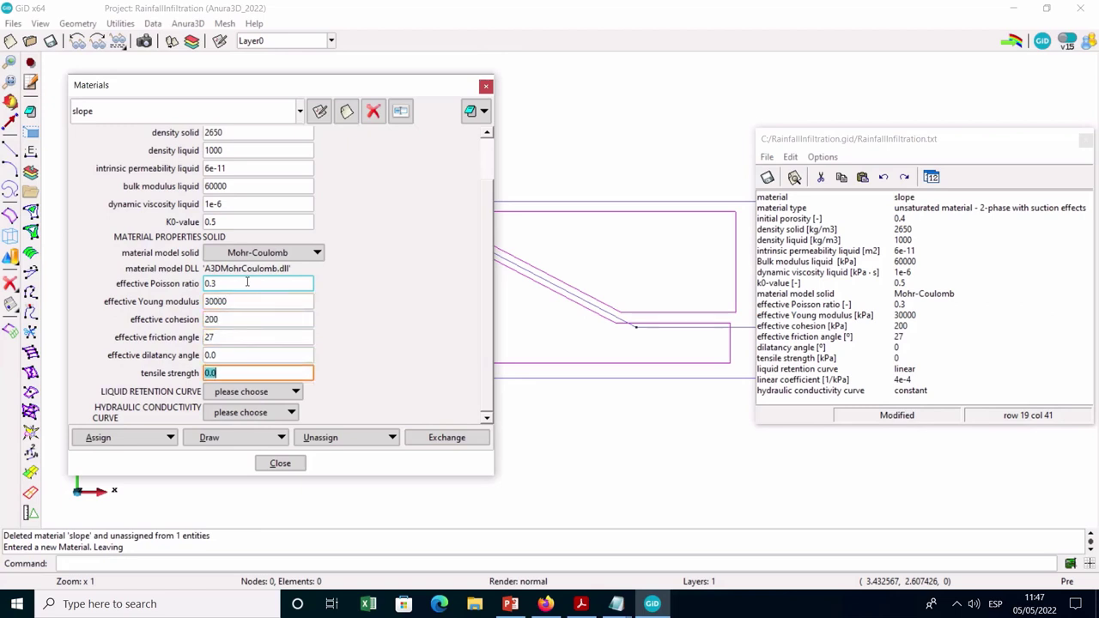
Set a linear liquid retention curve with coefficient 4e-4 and a constant hydraulic conductivity curve, and save the material changes
left_click(245, 393)
left_click(230, 403)
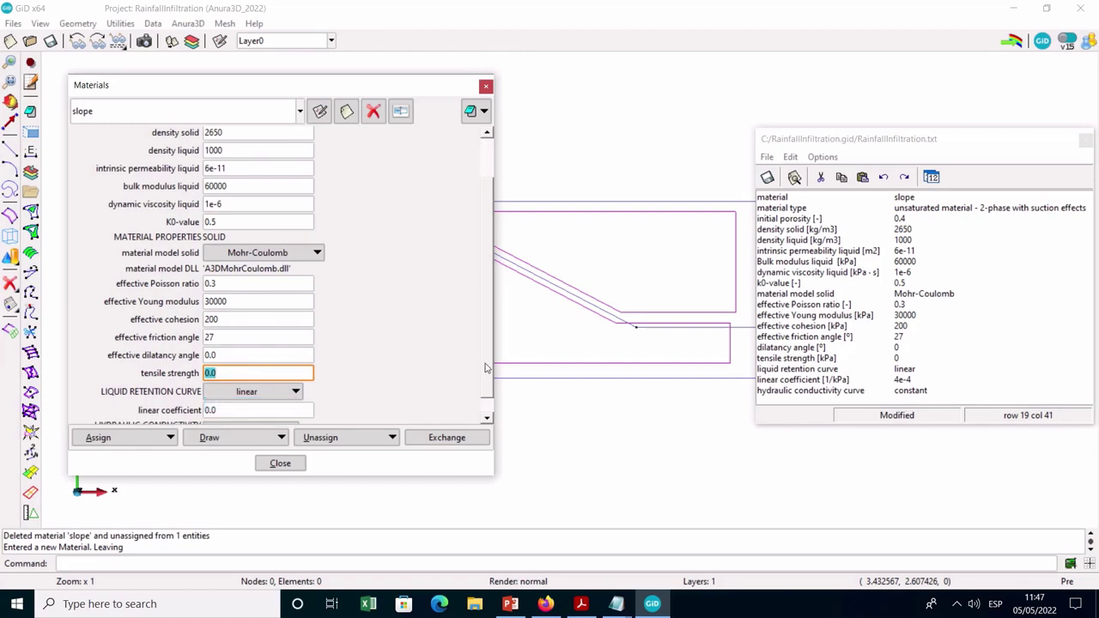
scroll(485, 367, "down", 1)
key("Tab")
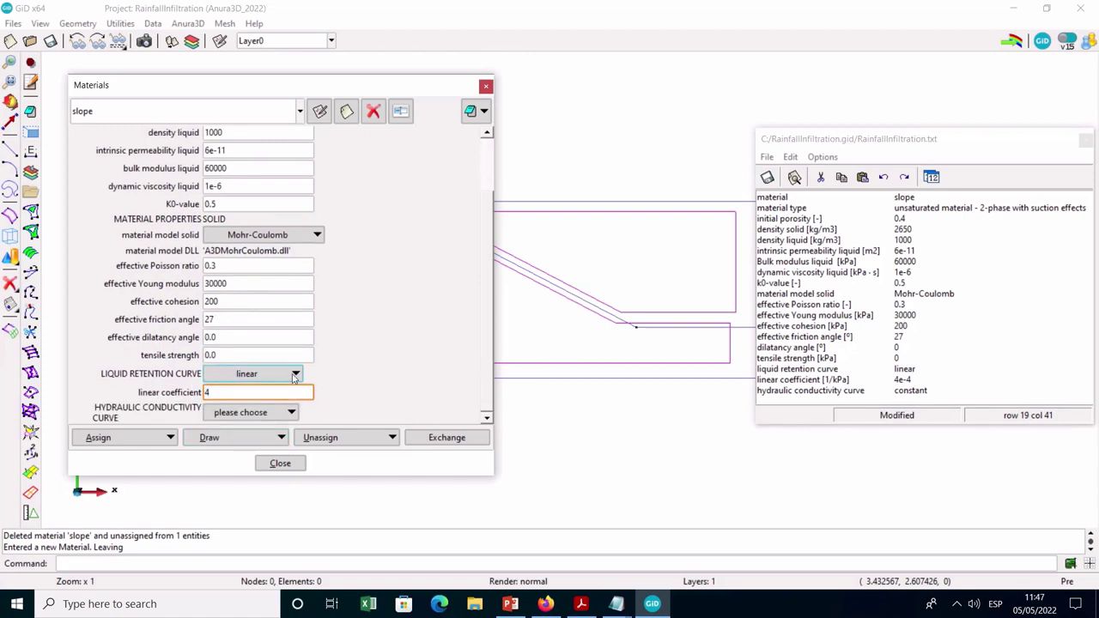
left_click(274, 413)
left_click(245, 424)
left_click(487, 417)
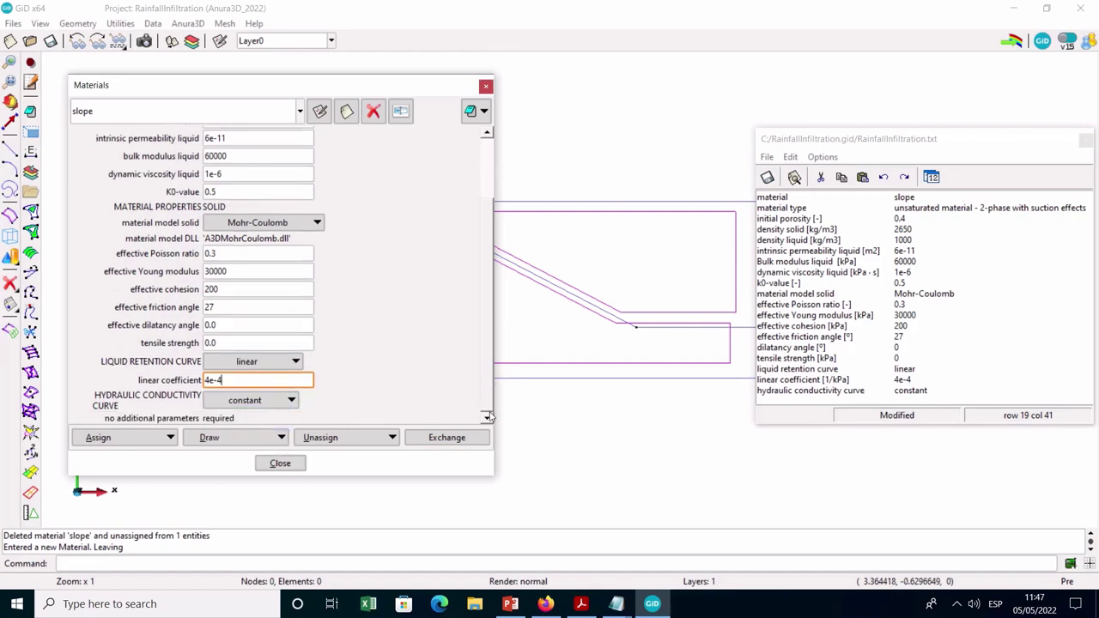
left_click(321, 114)
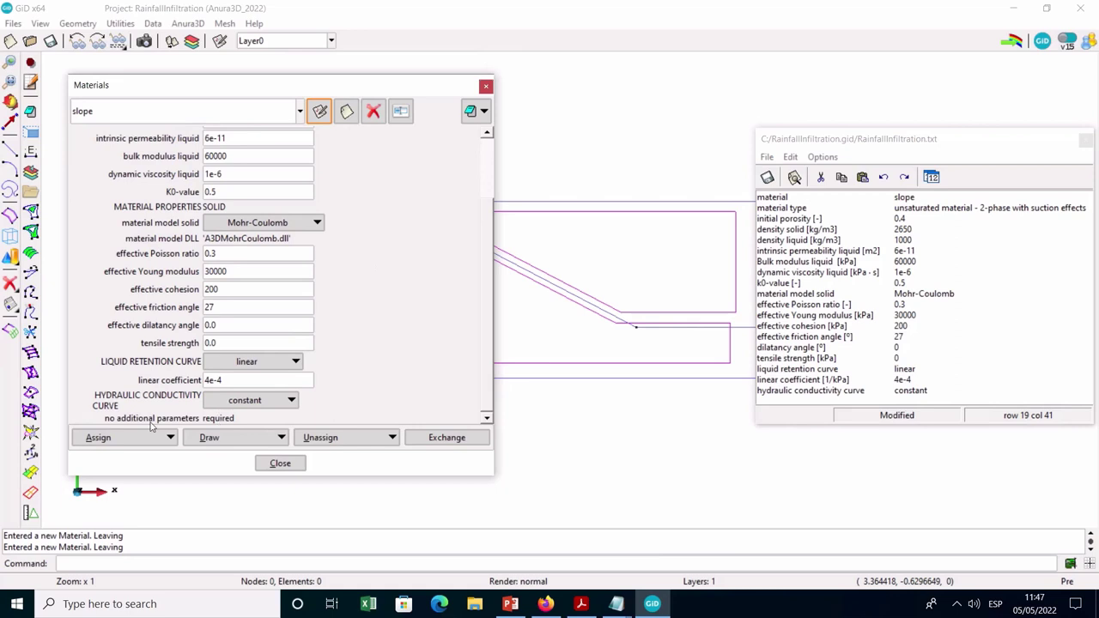
Assign the slope material to the lower surface of the geometry, the soil body beneath the inclined line
scroll(616, 349, "down", 5)
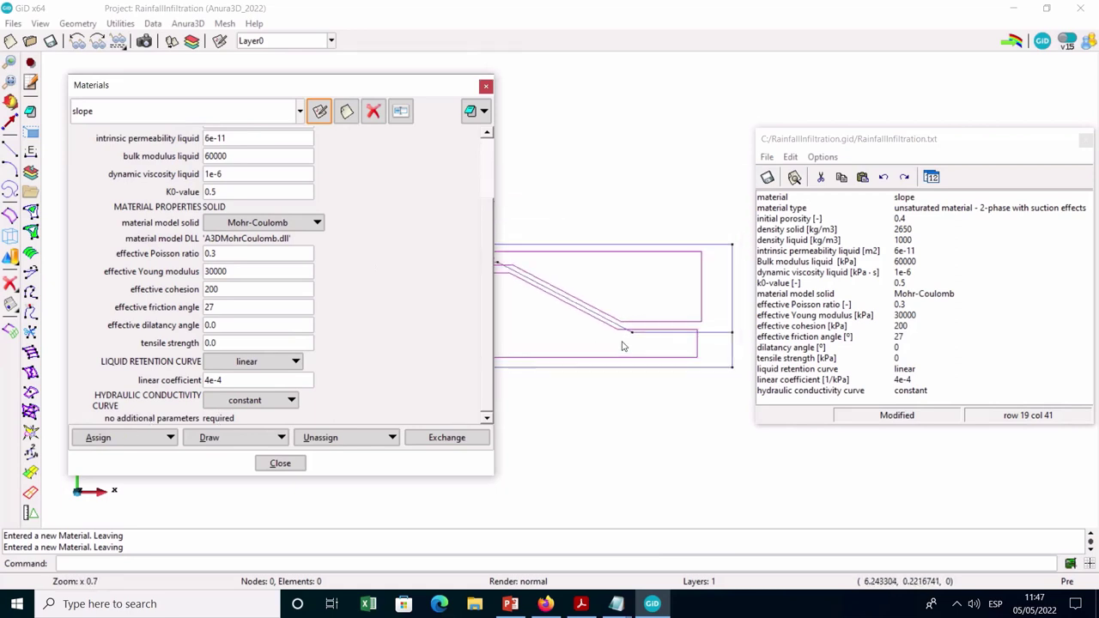
scroll(591, 312, "down", 3)
left_click(98, 437)
left_click(103, 482)
left_click(545, 333)
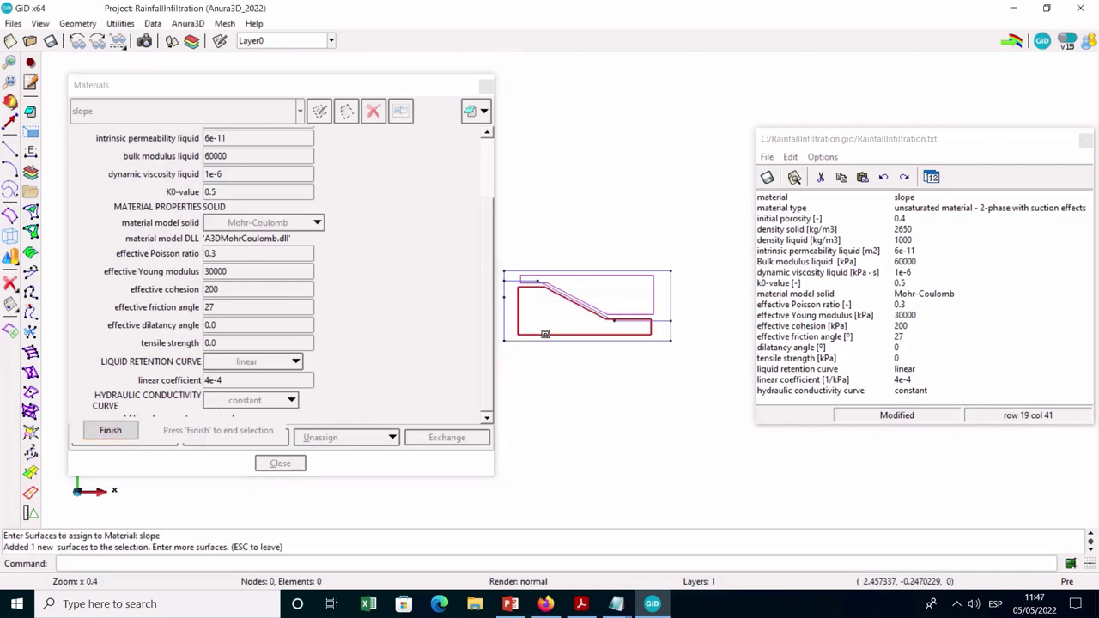
key("Escape")
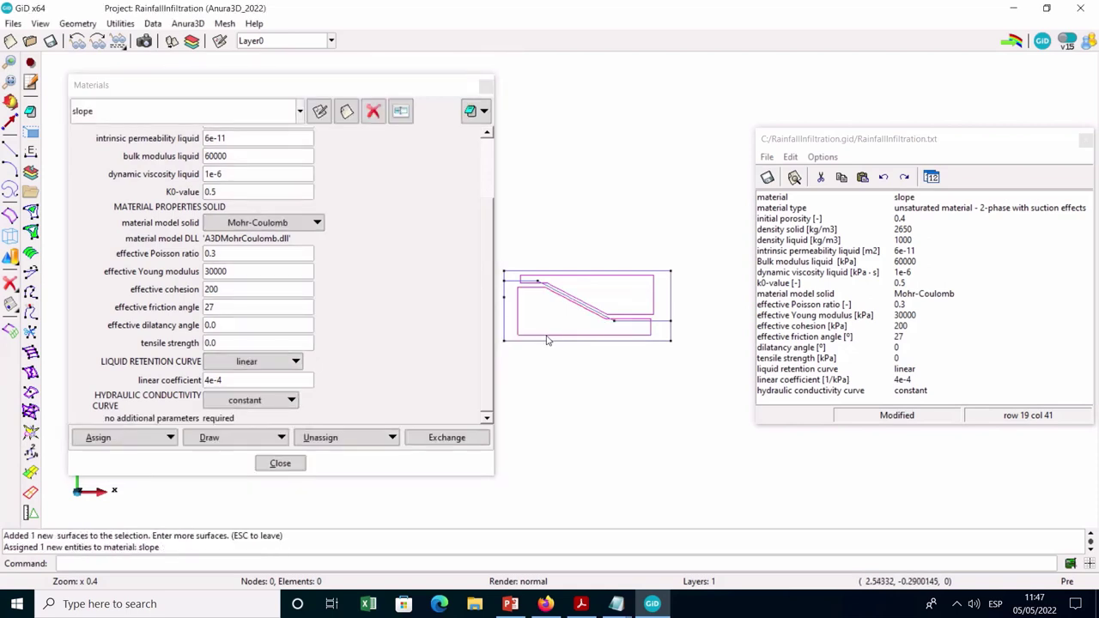
Display the assigned materials by colour on the geometry to check the slope assignment
left_click(218, 439)
left_click(210, 456)
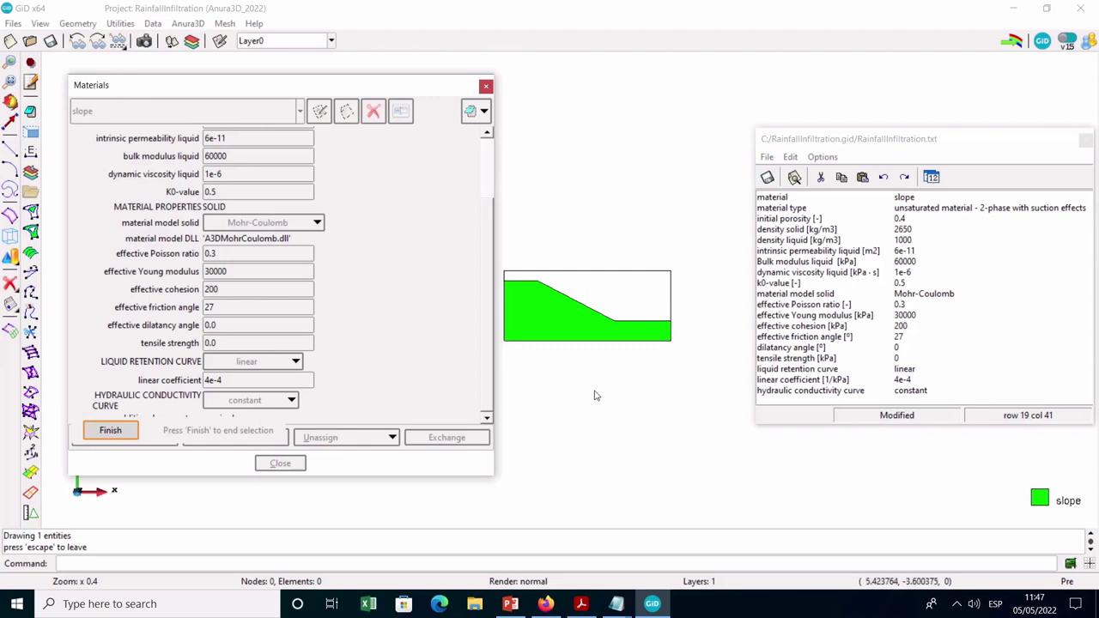
left_click(110, 430)
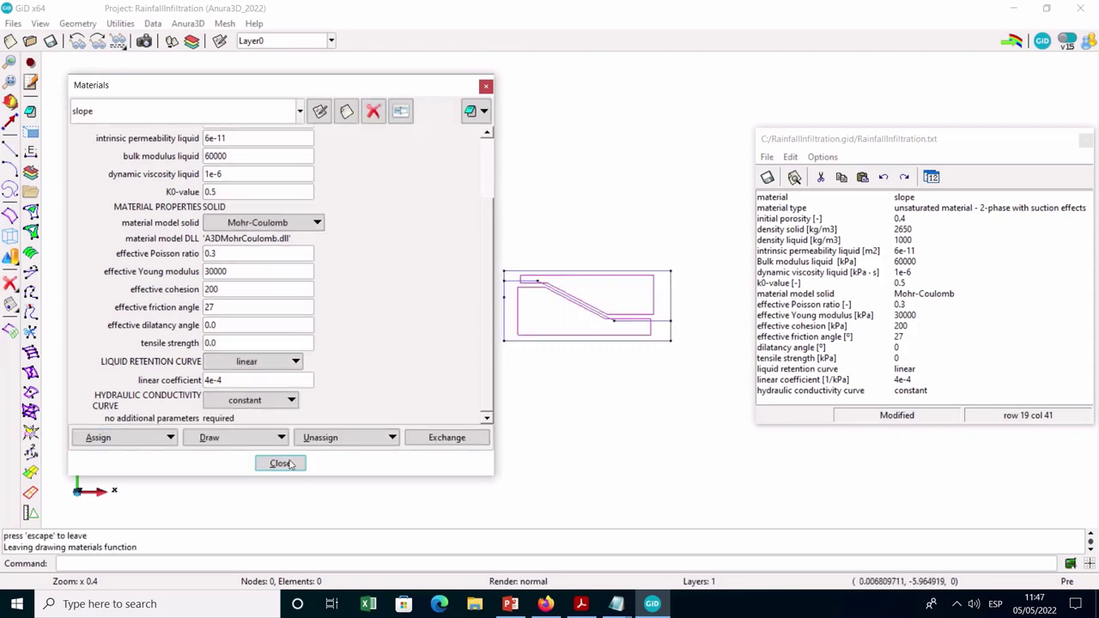
Close the material settings, discard the changes to the project notes and fit the whole geometry in view
left_click(280, 464)
left_click(1085, 139)
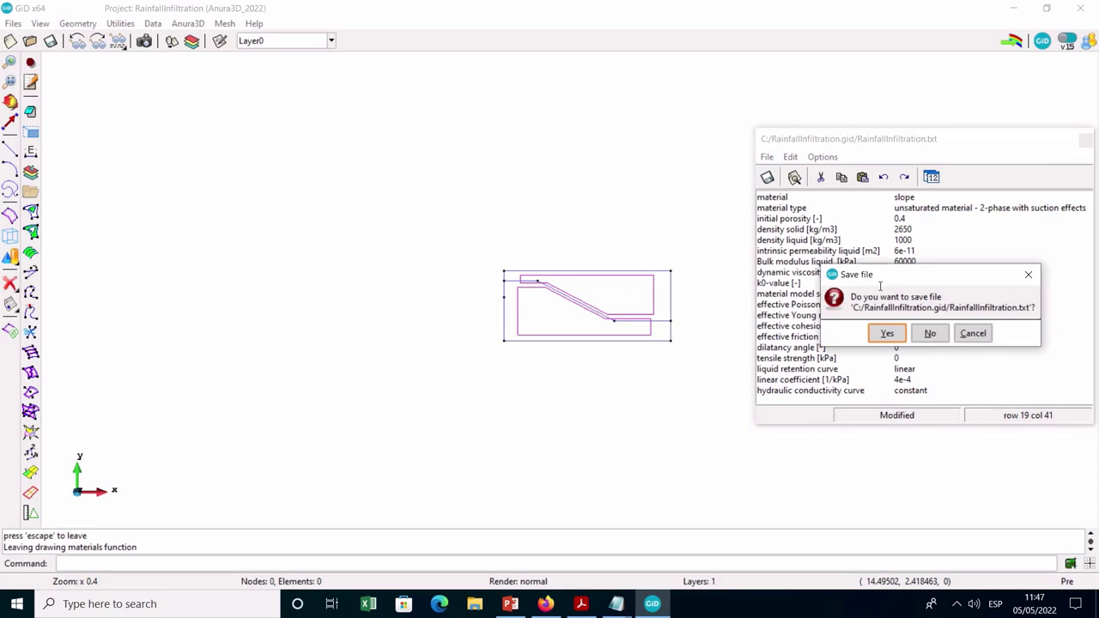
left_click(930, 333)
left_click(11, 81)
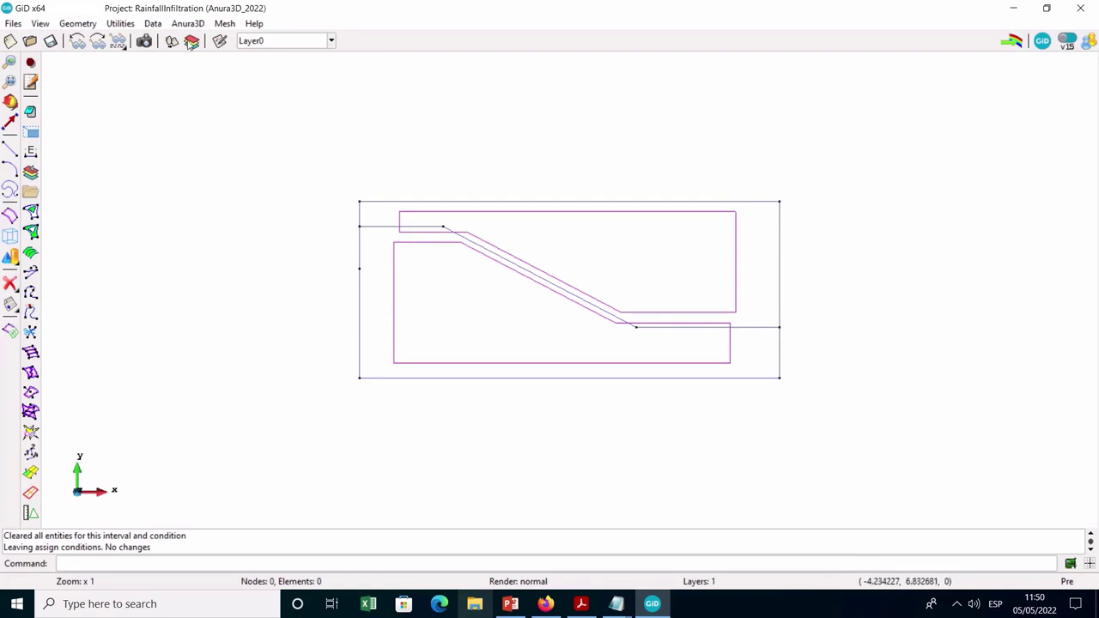
Assign 3 material points per element to the lower slope surface using the 2D - Single-point formulation
left_click(187, 23)
left_click(207, 53)
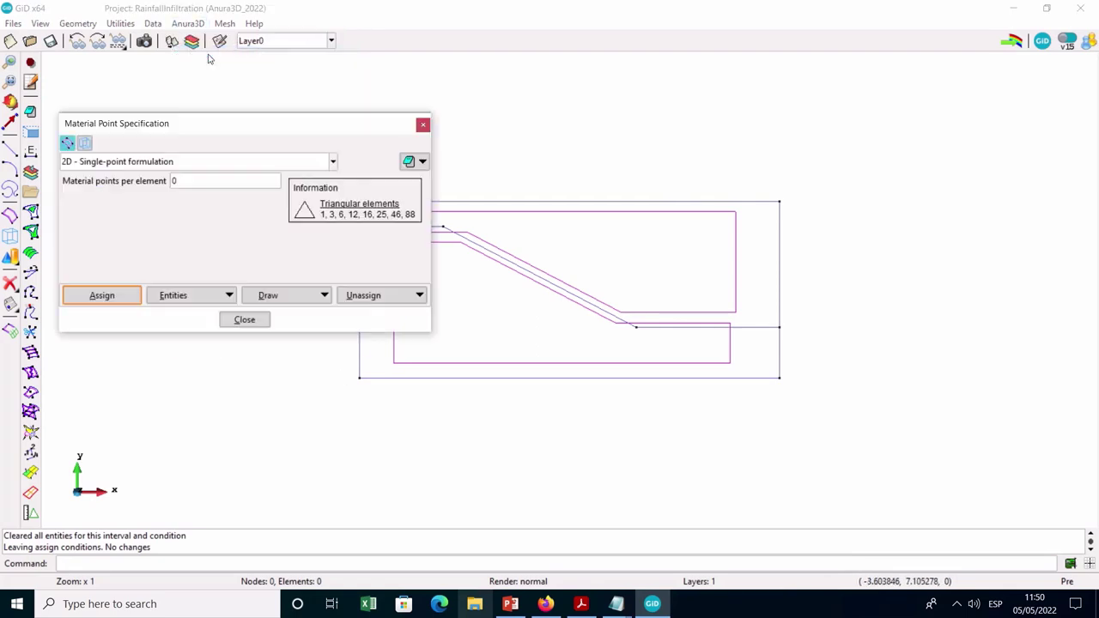
left_click_drag(243, 130, 209, 89)
double_click(138, 139)
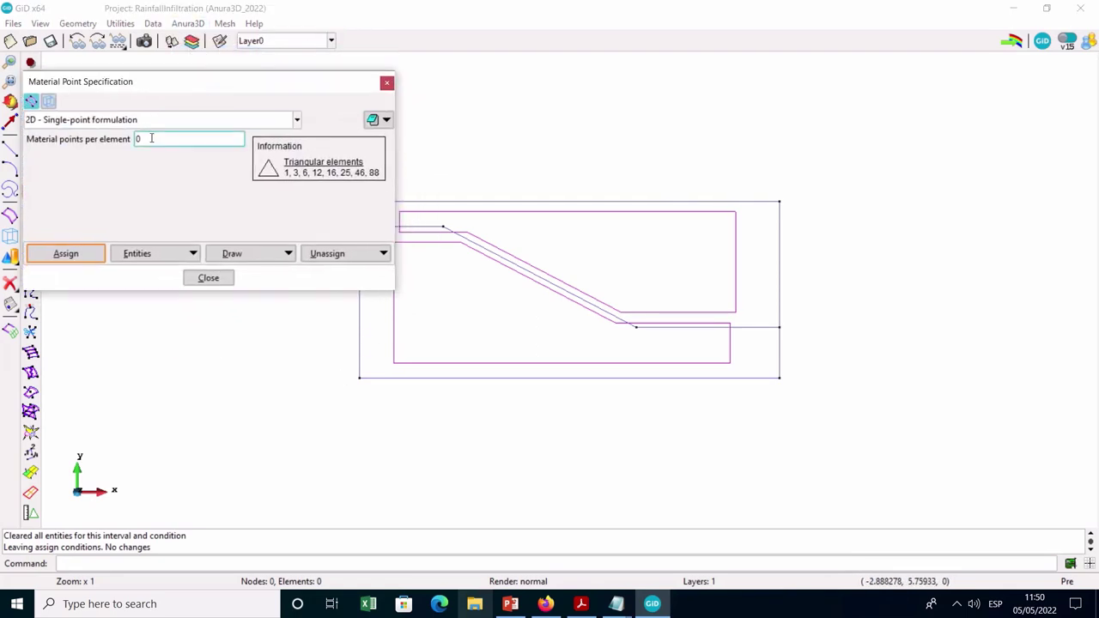
left_click(102, 252)
left_click(412, 363)
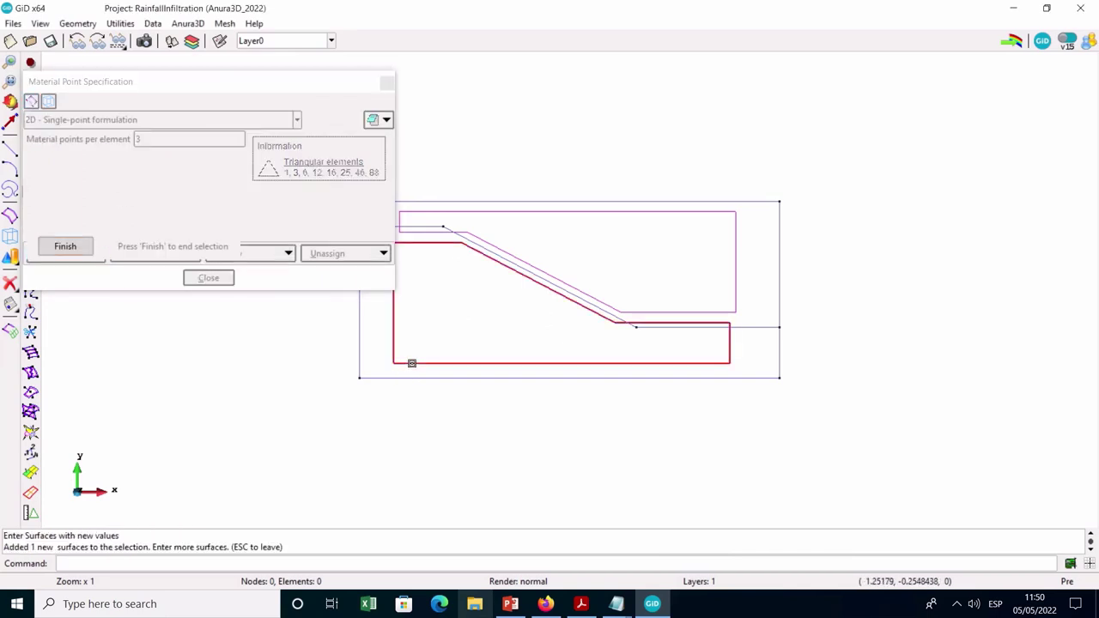
key("Escape")
Display the material point specification by colour to check it, and close its settings
left_click(269, 260)
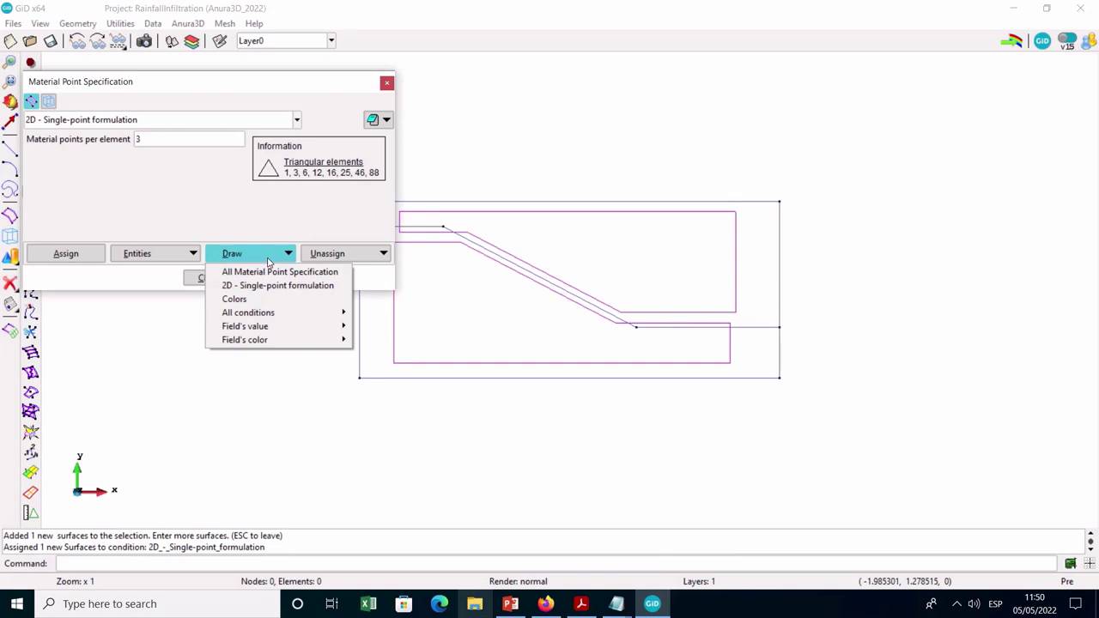
left_click(257, 299)
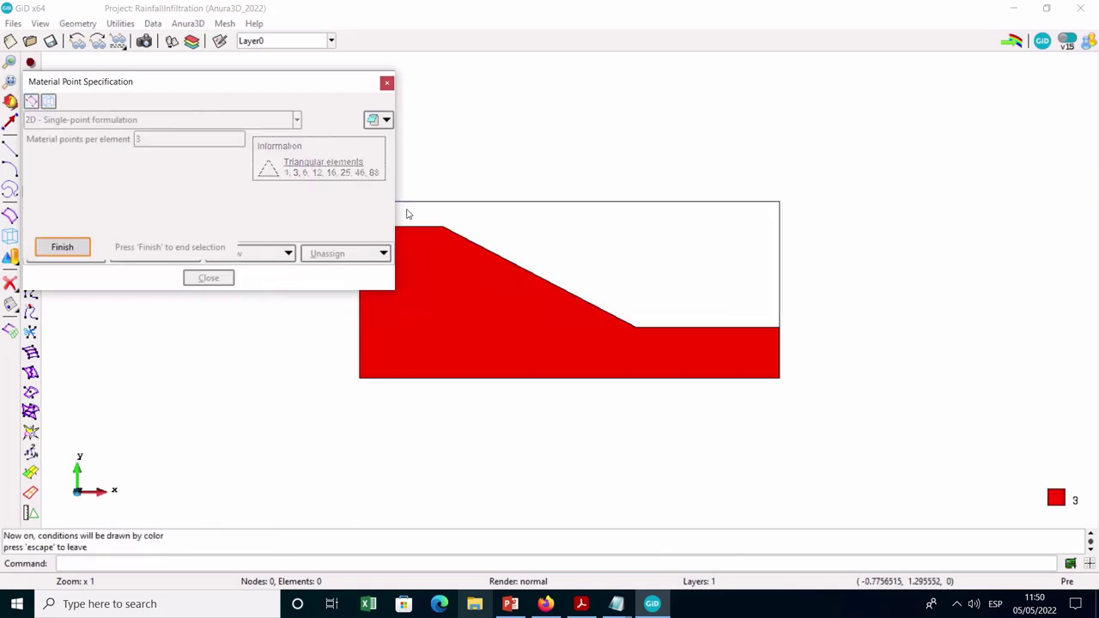
left_click_drag(397, 200, 332, 200)
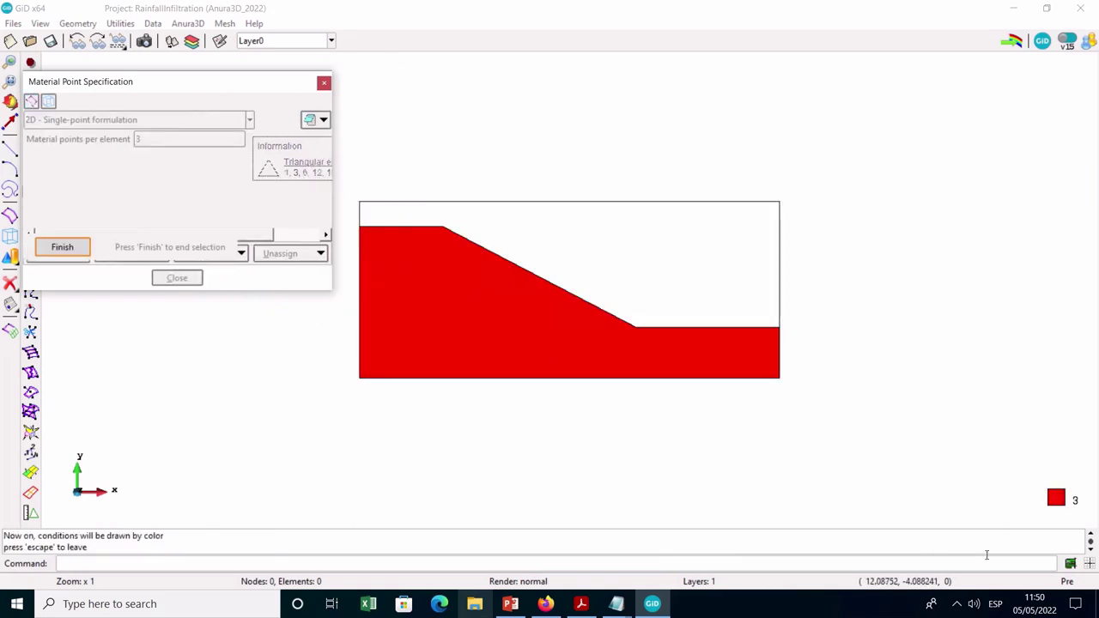
left_click(65, 248)
left_click(176, 277)
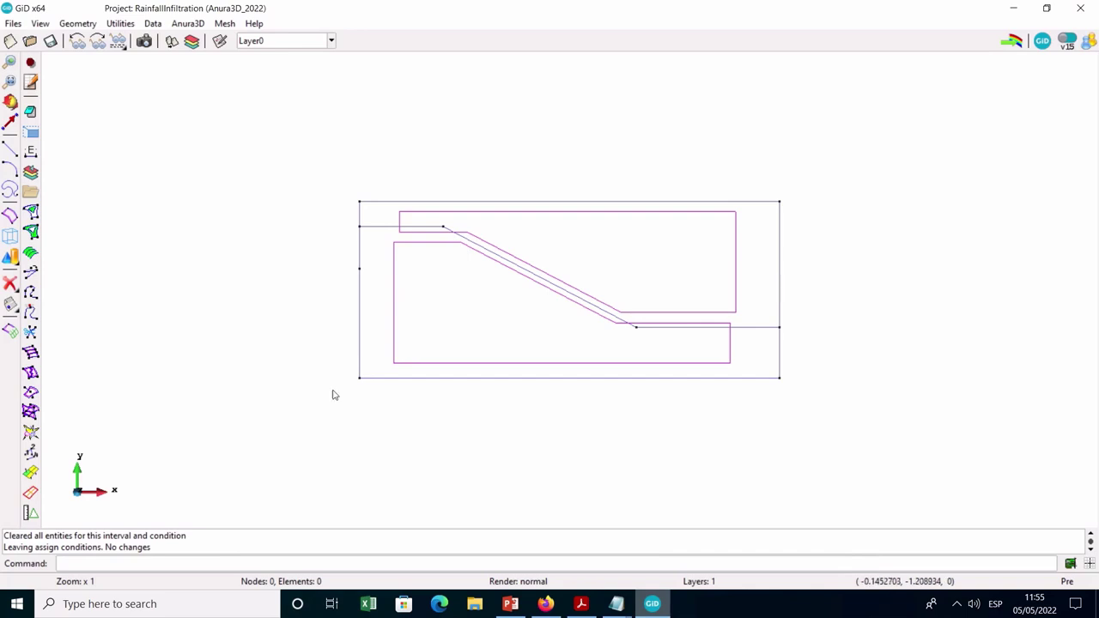
Assign a Solid Fixity (line) in the x-direction to all segments of the two vertical side boundaries
left_click(187, 23)
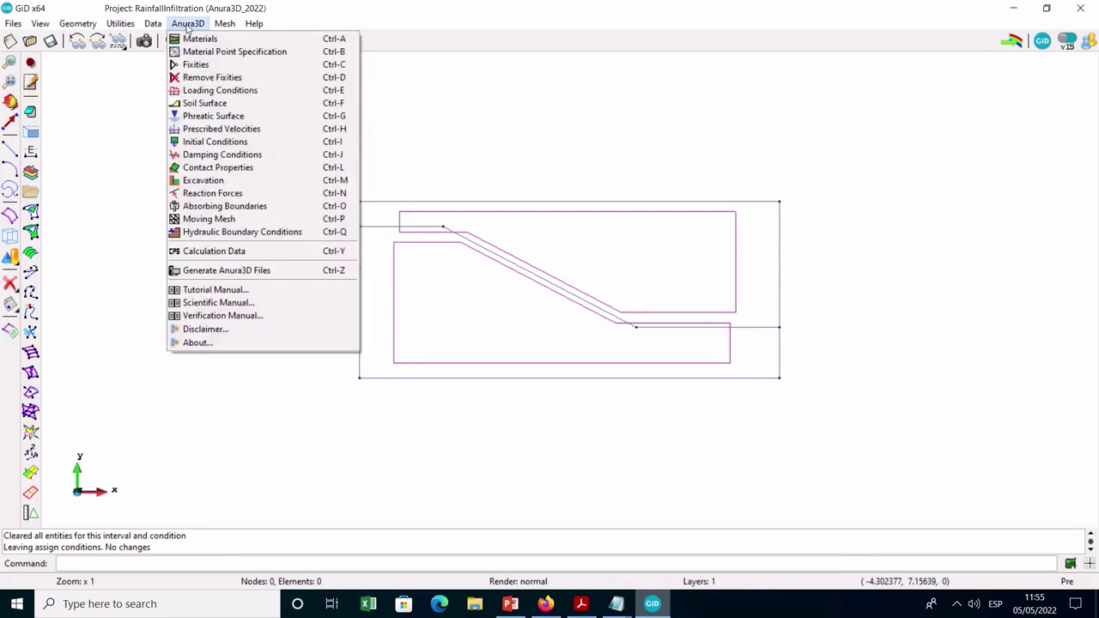
left_click(196, 65)
left_click(88, 120)
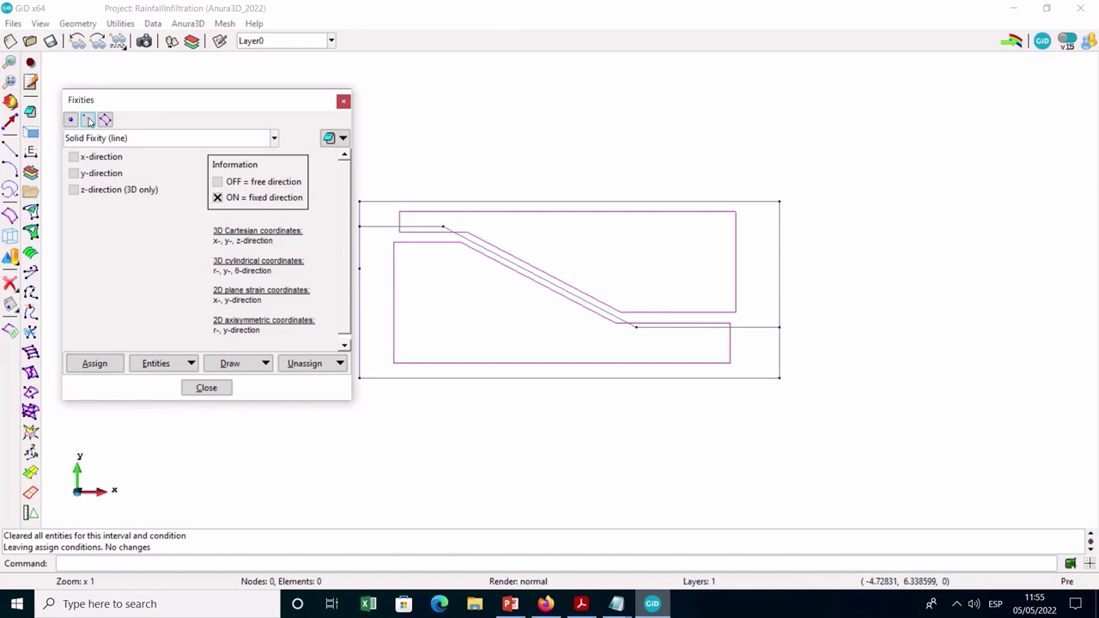
left_click(79, 368)
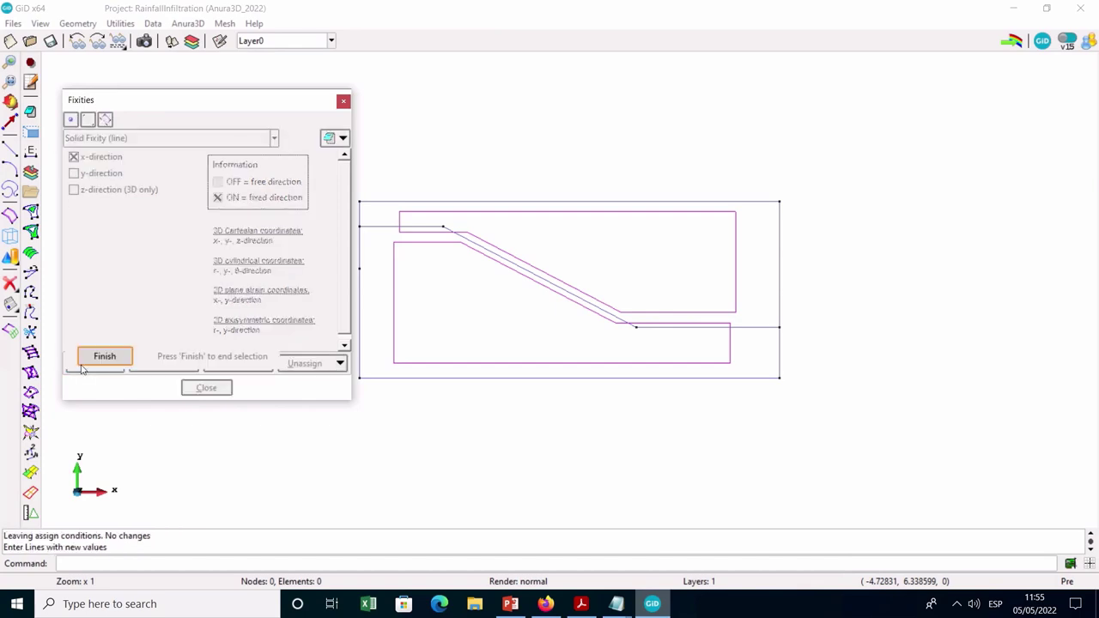
left_click(360, 231)
left_click(363, 288)
left_click(779, 275)
left_click(780, 347)
key("Escape")
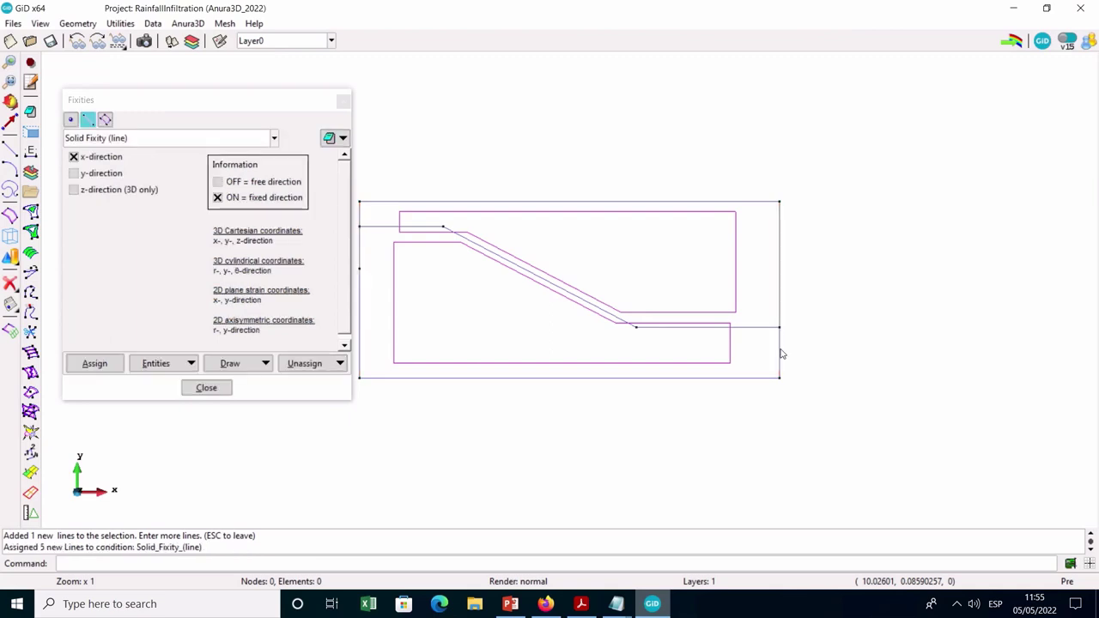
Assign the solid line fixity in both x- and y-direction to the bottom boundary of the domain
left_click(74, 174)
left_click(94, 363)
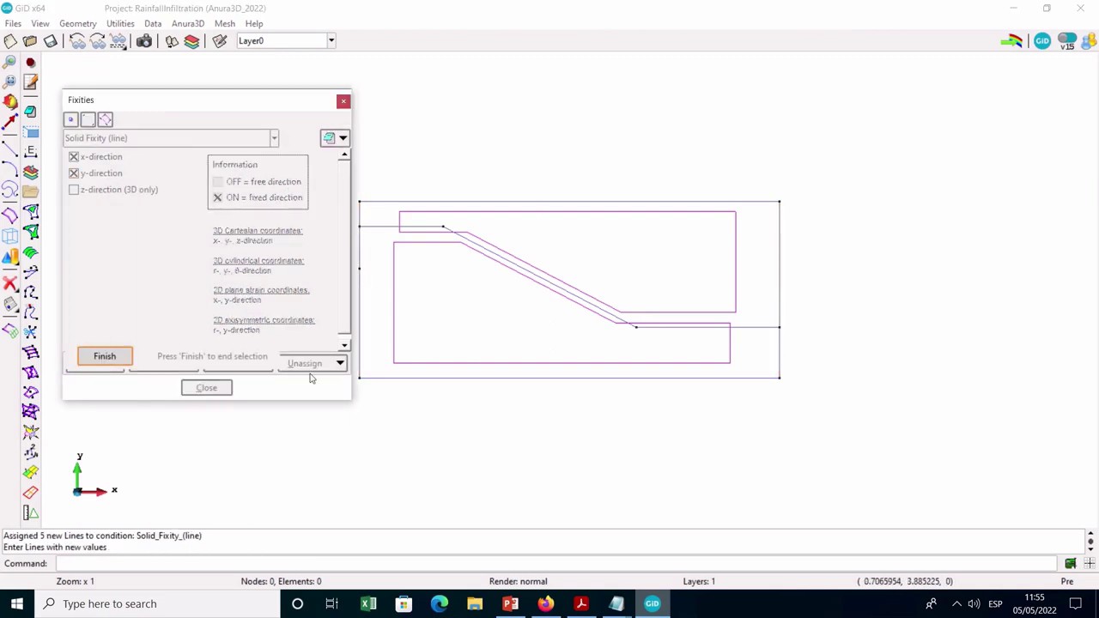
left_click(394, 376)
key("Escape")
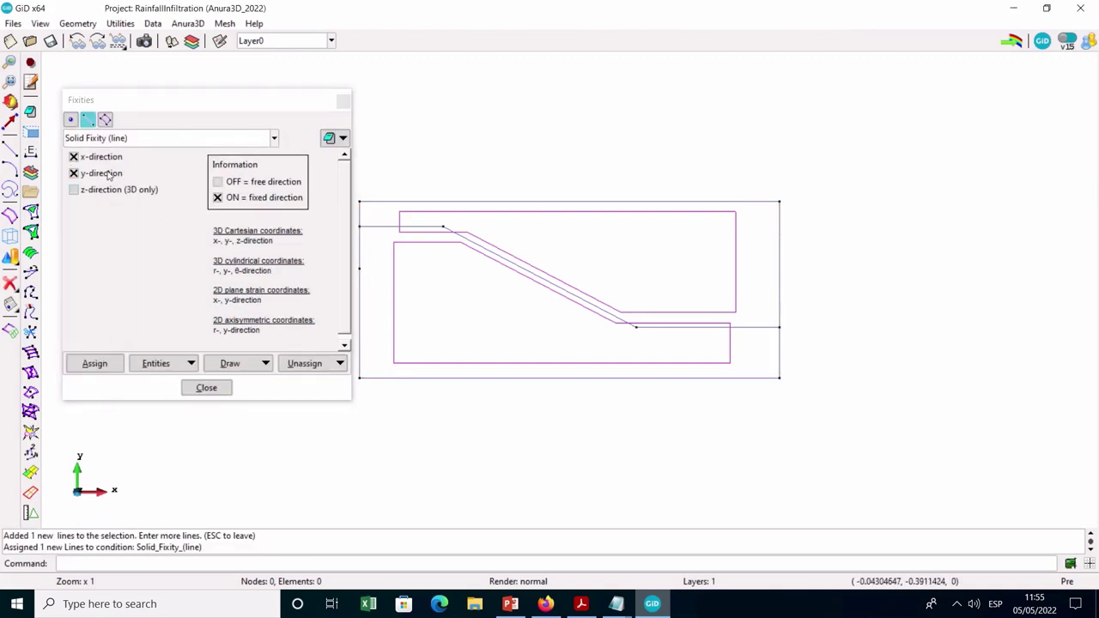
Assign the solid line fixity in the y-direction only to the top boundary of the domain
left_click(74, 158)
left_click(94, 363)
left_click(530, 203)
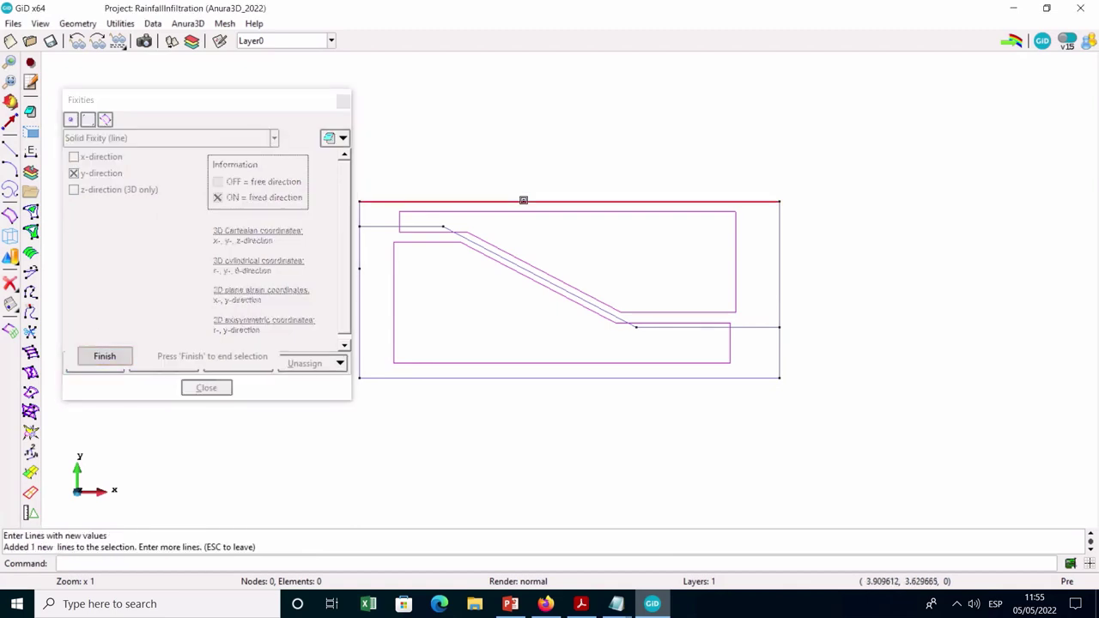
key("Escape")
Display the solid line fixities by colour to check all the outer boundaries
left_click(244, 364)
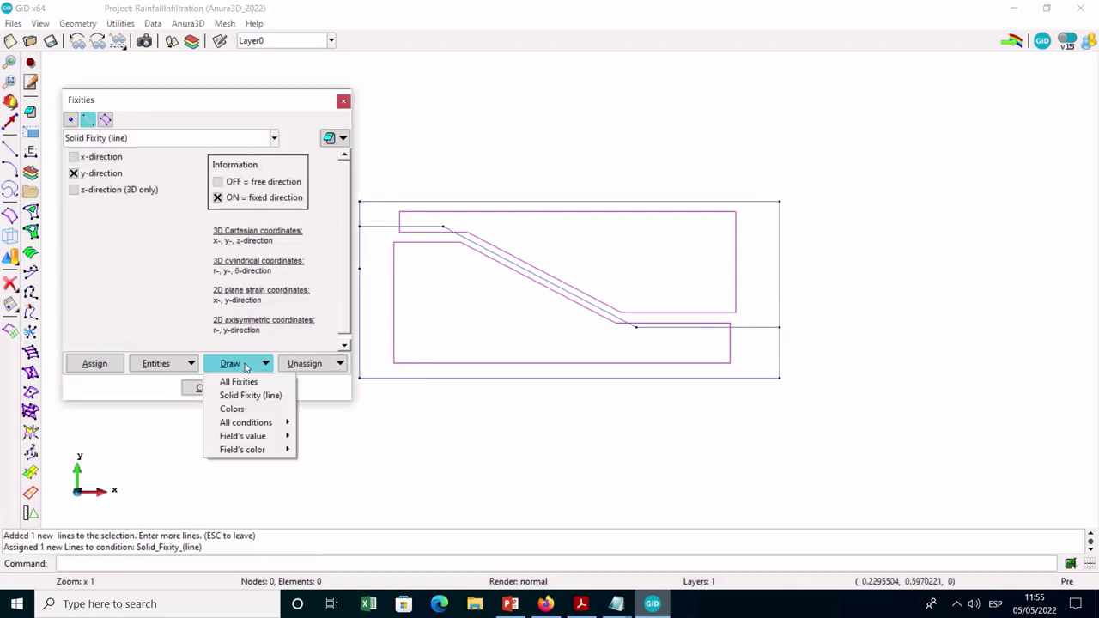
left_click(236, 408)
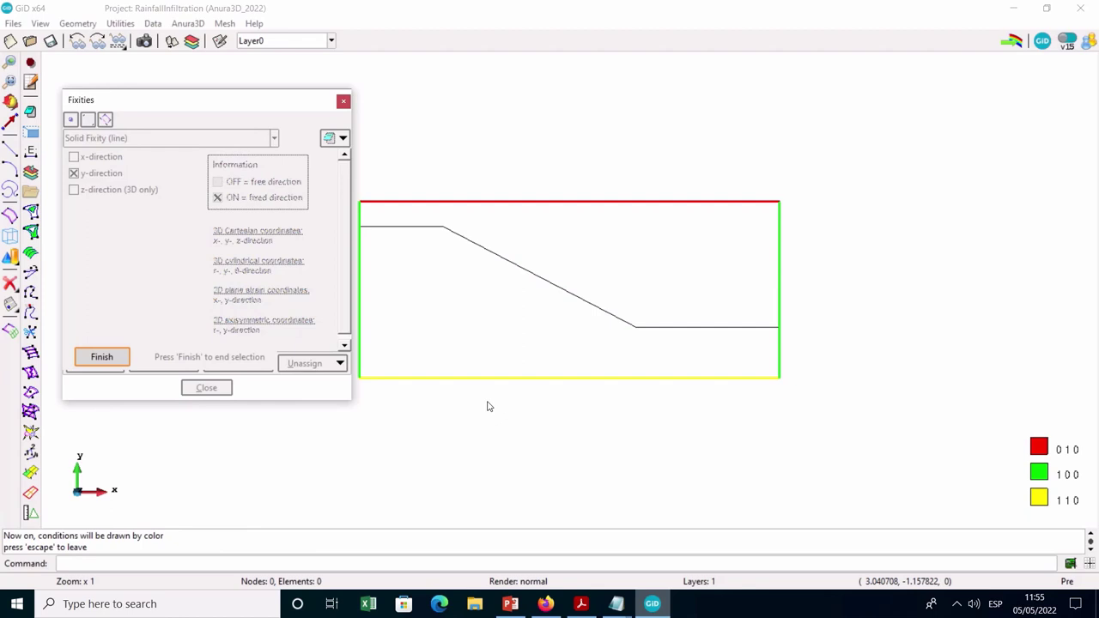
left_click(101, 357)
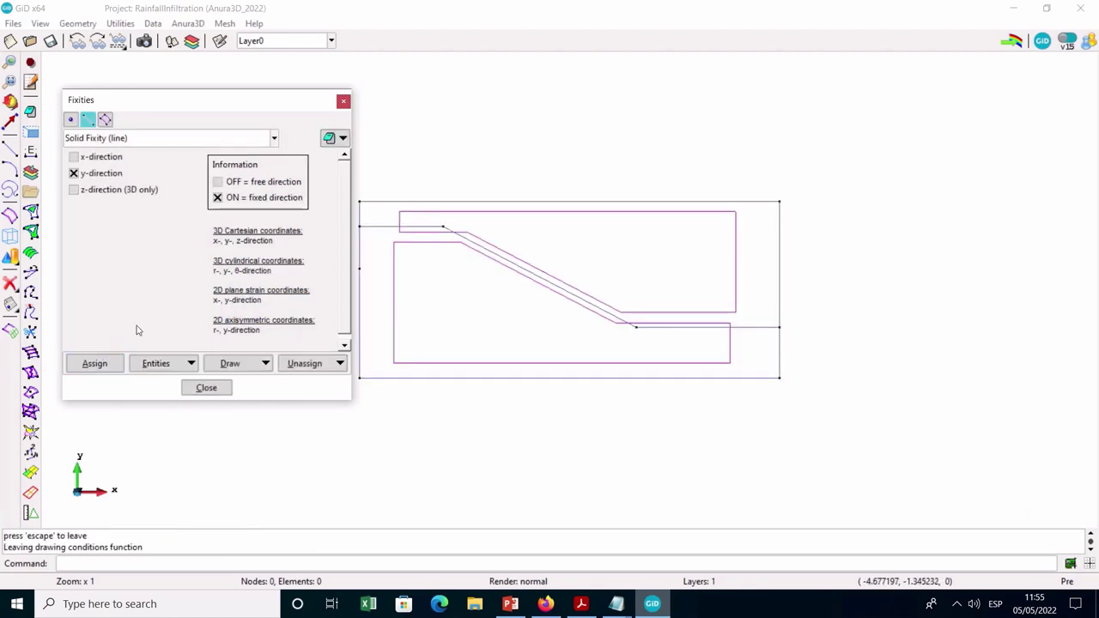
Assign a Liquid Fixity (line) in the x-direction to the two upper left side segments and both right side segments
left_click(151, 139)
left_click(148, 165)
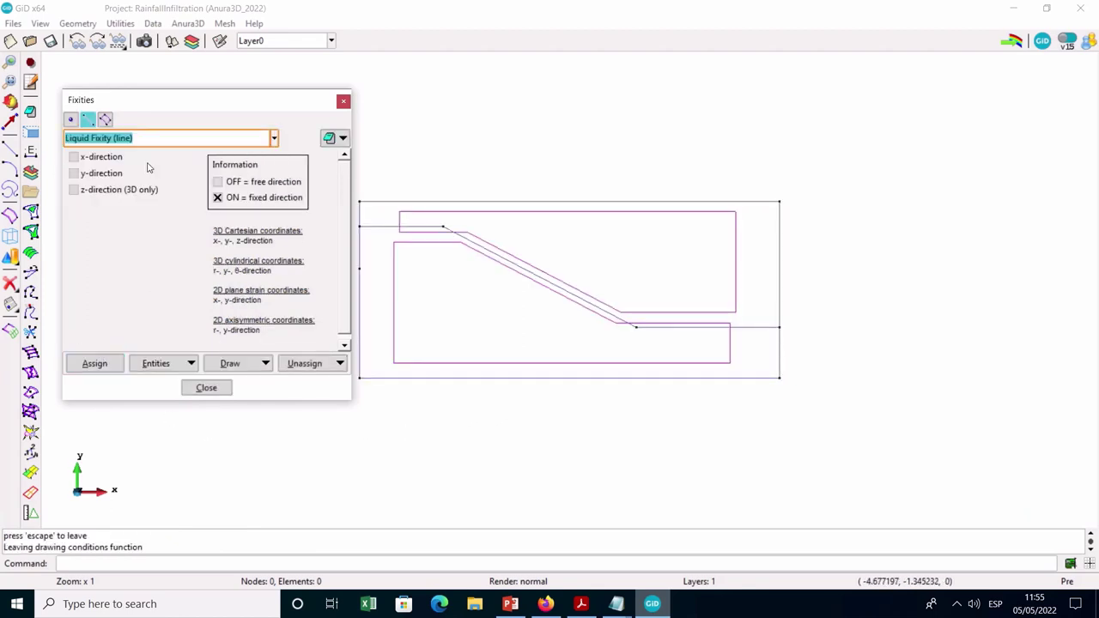
left_click(74, 157)
left_click(101, 363)
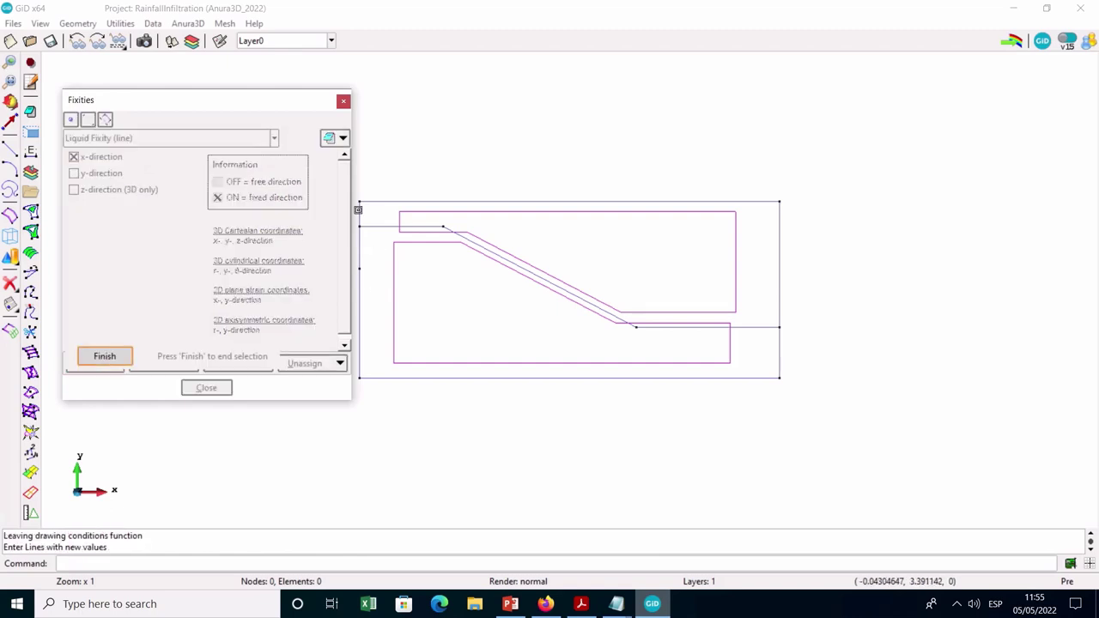
left_click(359, 213)
left_click(361, 242)
left_click(779, 283)
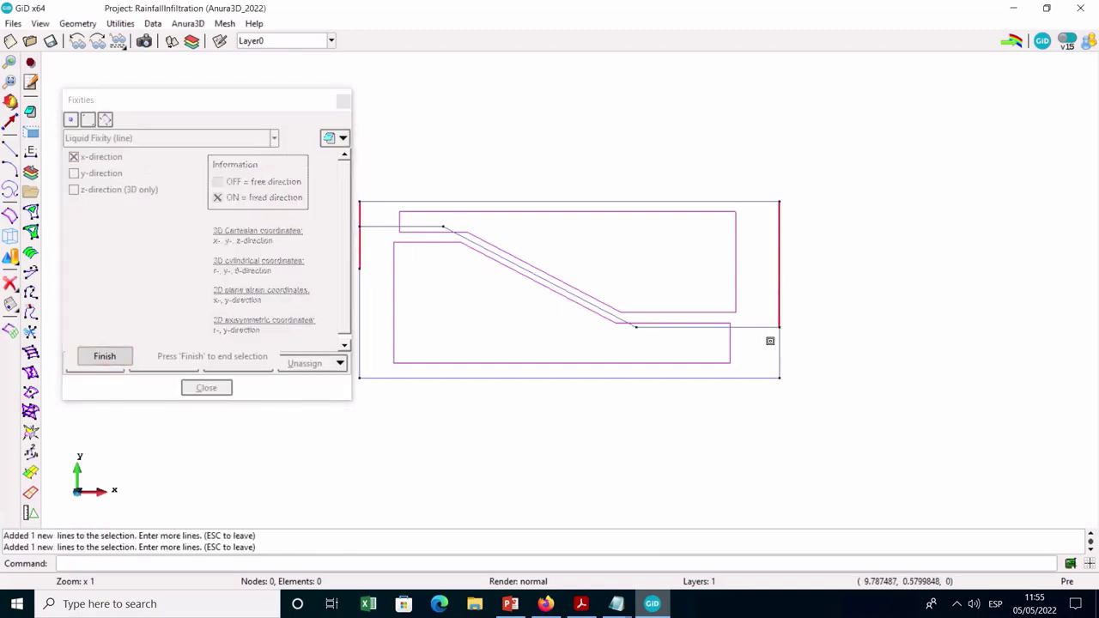
key("Escape")
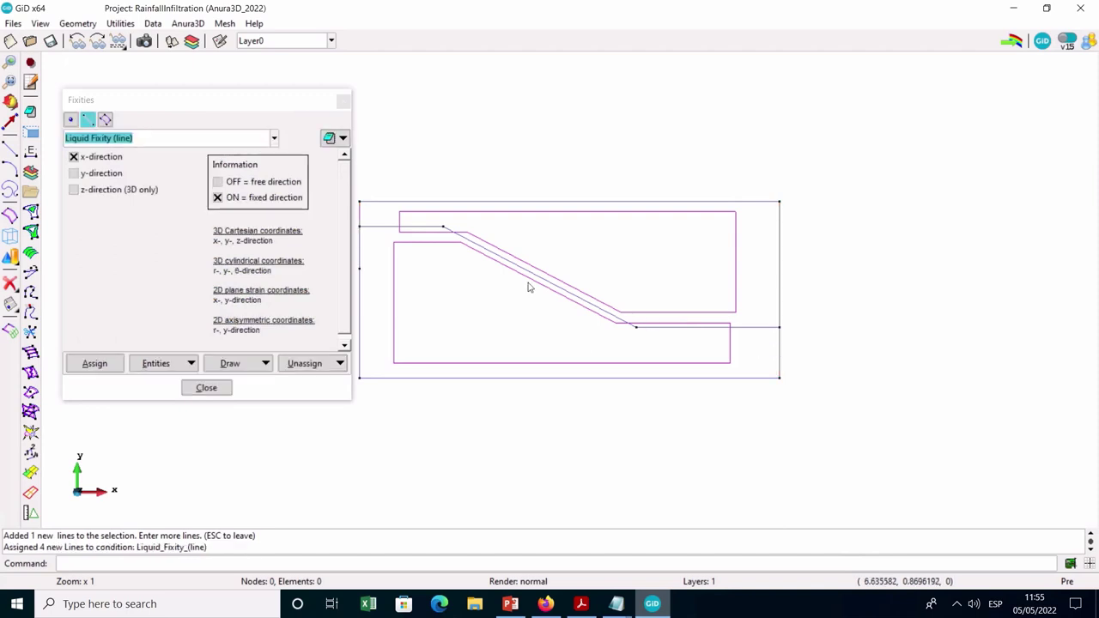
Assign the liquid line fixity in the y-direction only to the top and bottom boundaries of the domain
left_click(75, 158)
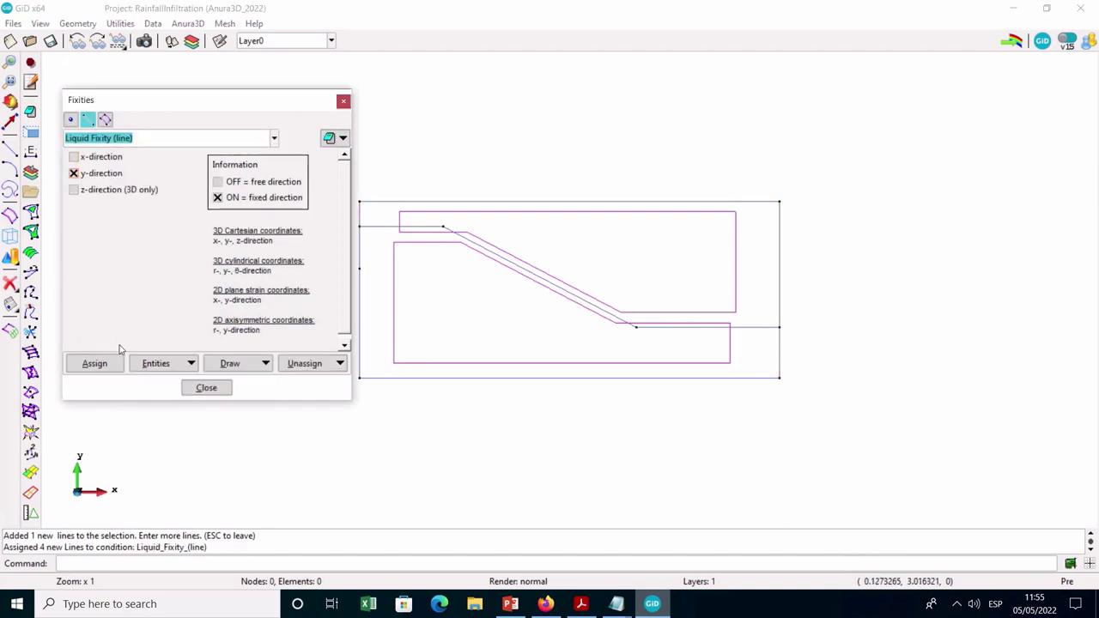
left_click(96, 363)
left_click(451, 202)
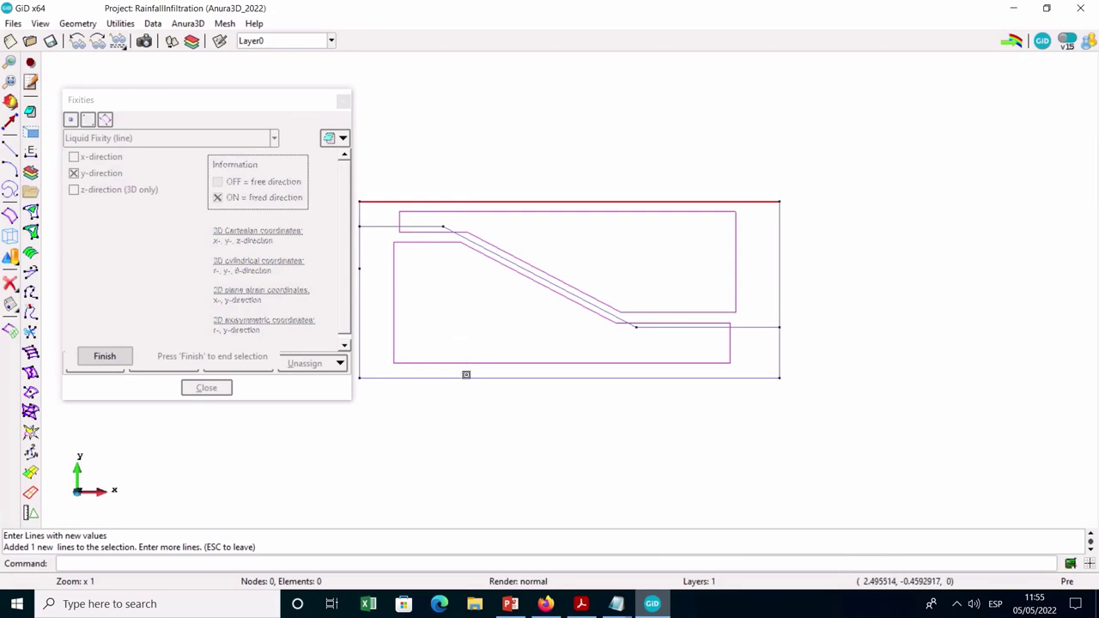
key("Escape")
Display the liquid line fixities by colour to check them, and close the fixity settings
left_click(238, 364)
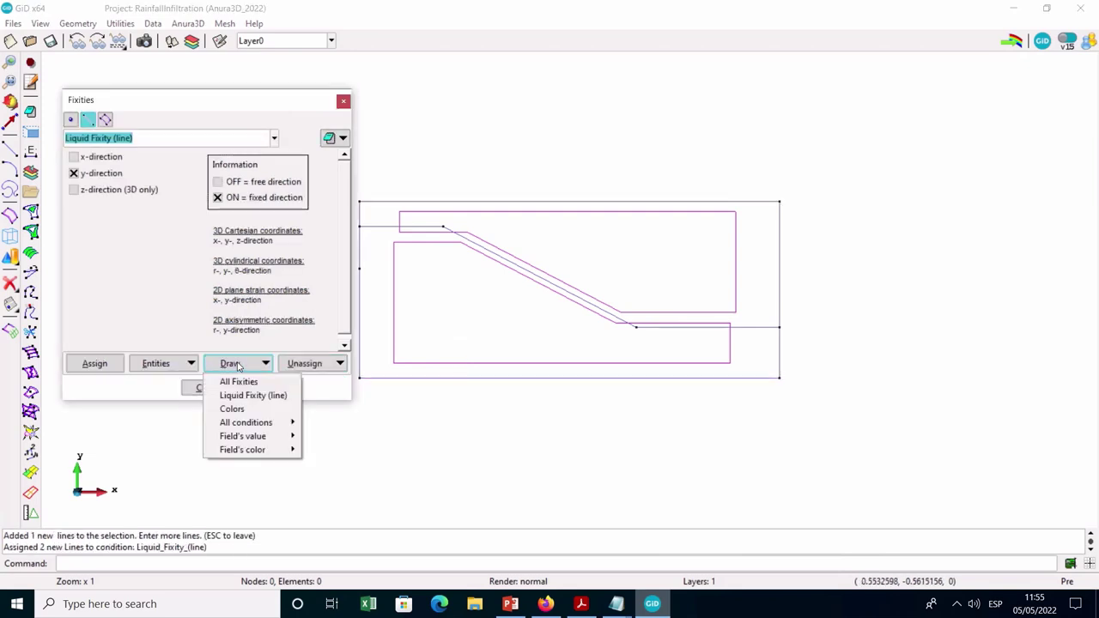
left_click(230, 409)
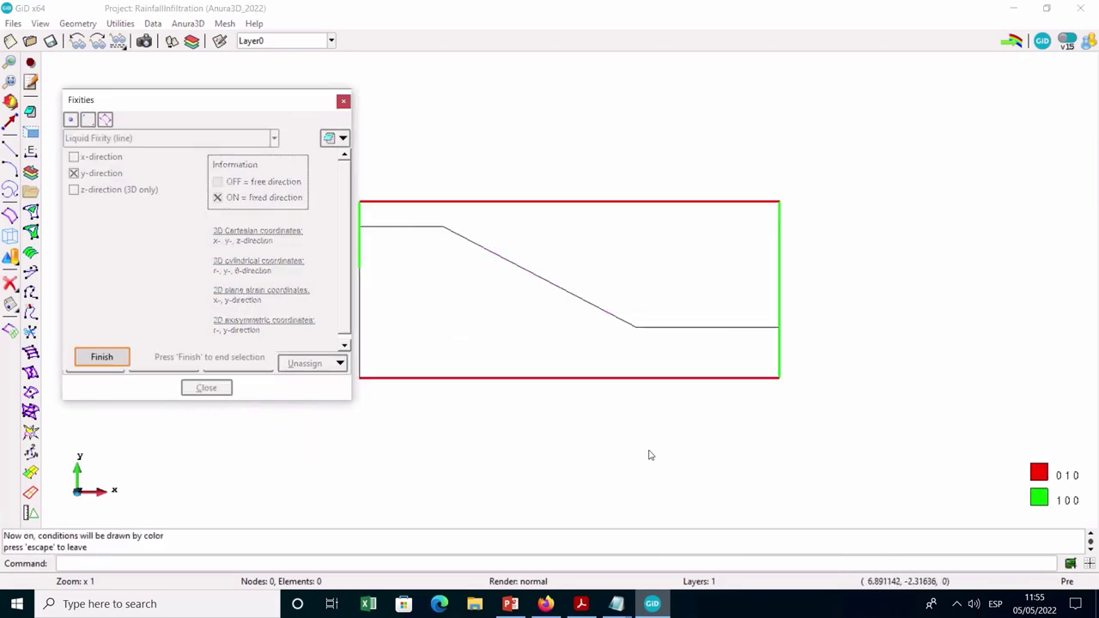
left_click(102, 356)
left_click(206, 388)
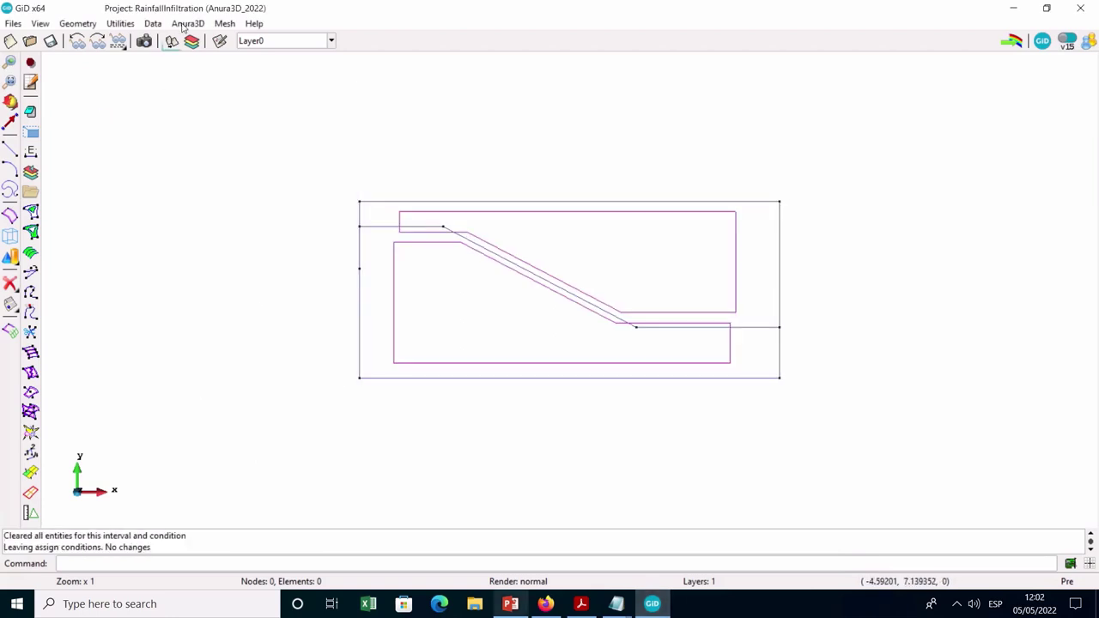
Open the loading conditions and choose the 2D - Liquid Pressure line load with a linear distribution
left_click(184, 25)
left_click(210, 96)
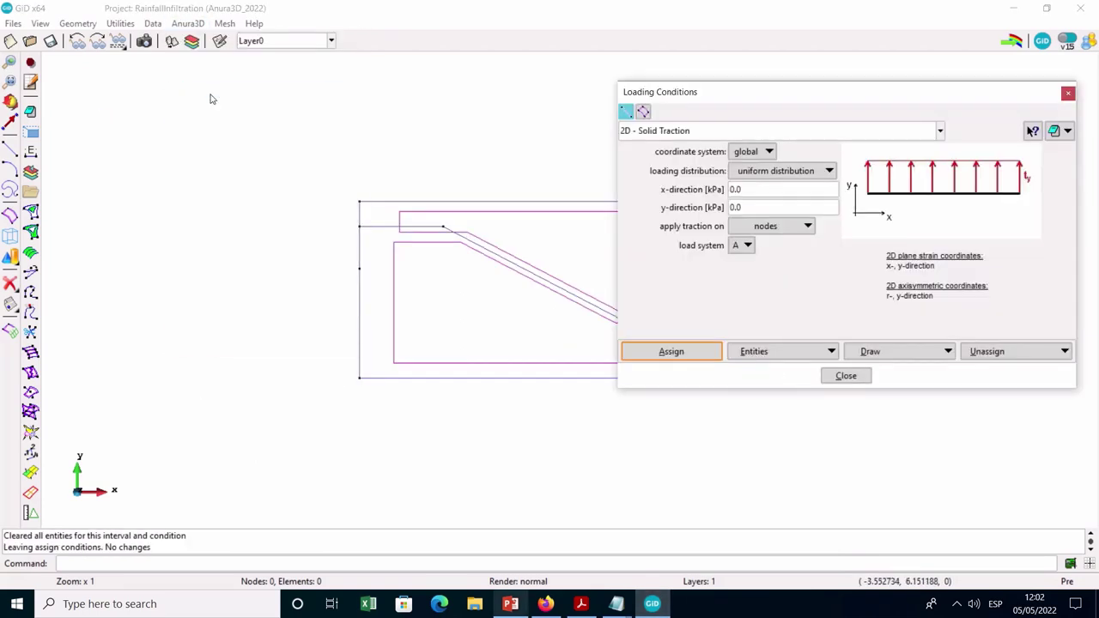
left_click(642, 133)
left_click(669, 158)
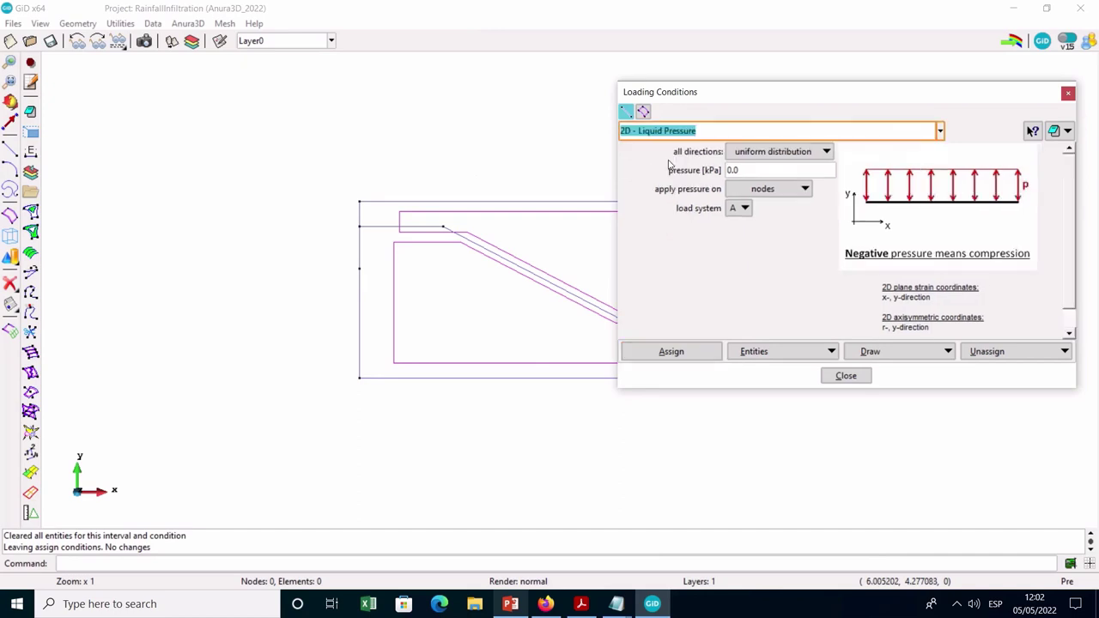
left_click(764, 153)
left_click(769, 167)
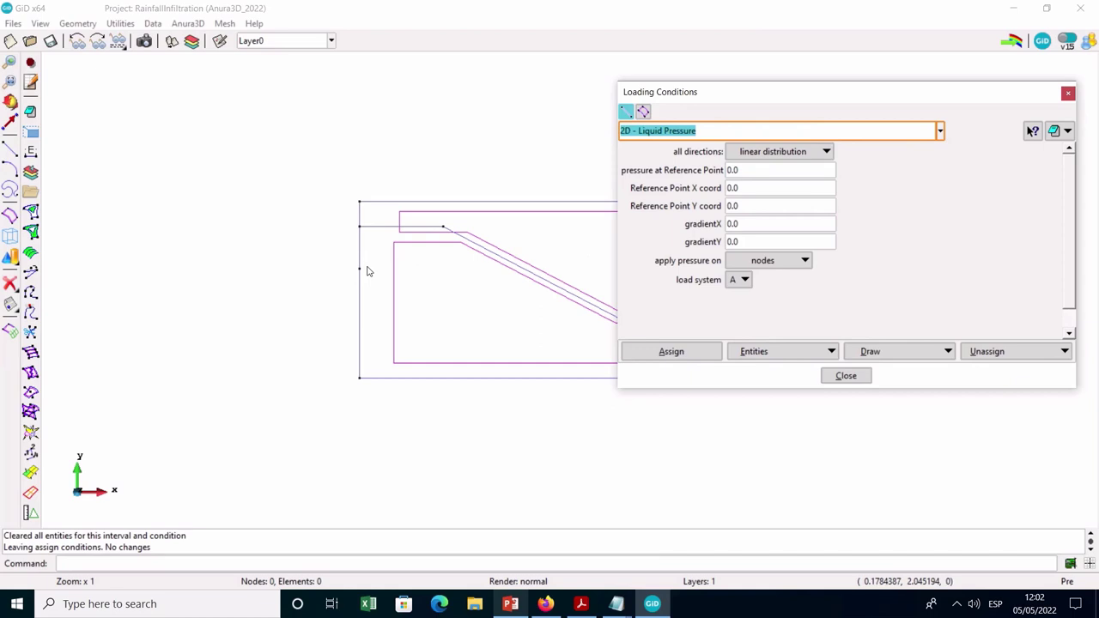
Set the reference point Y coordinate to 2 and gradientY to 9.81, and assign the liquid pressure to the lower left side segment
left_click(743, 205)
left_click_drag(743, 205, 722, 206)
type("2")
left_click_drag(743, 241, 721, 244)
type("9.81")
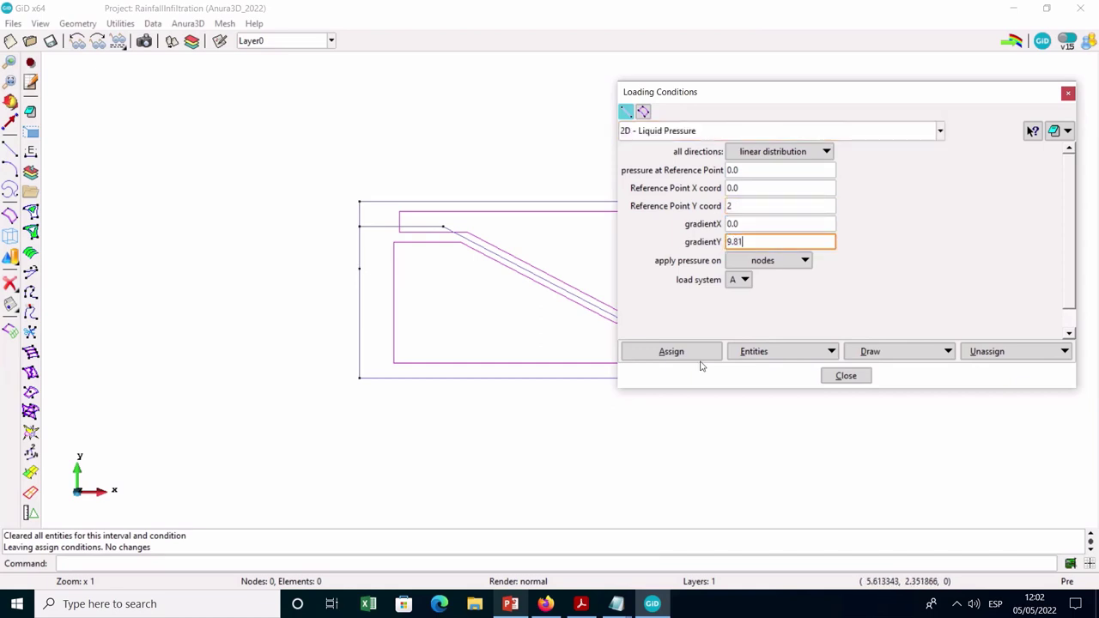
left_click(699, 359)
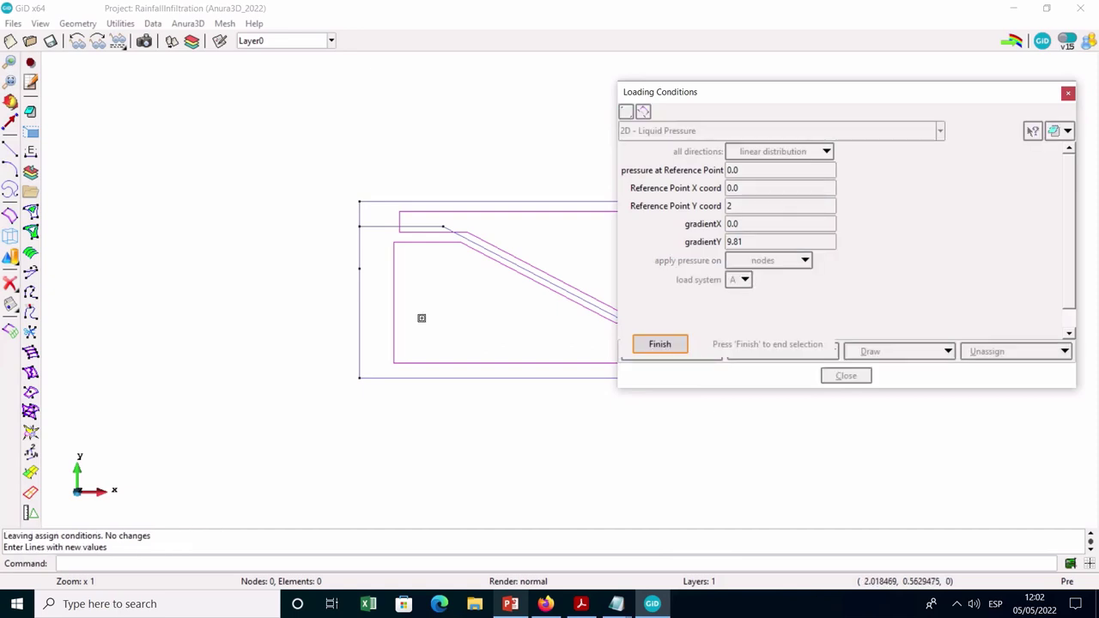
left_click(359, 309)
key("Escape")
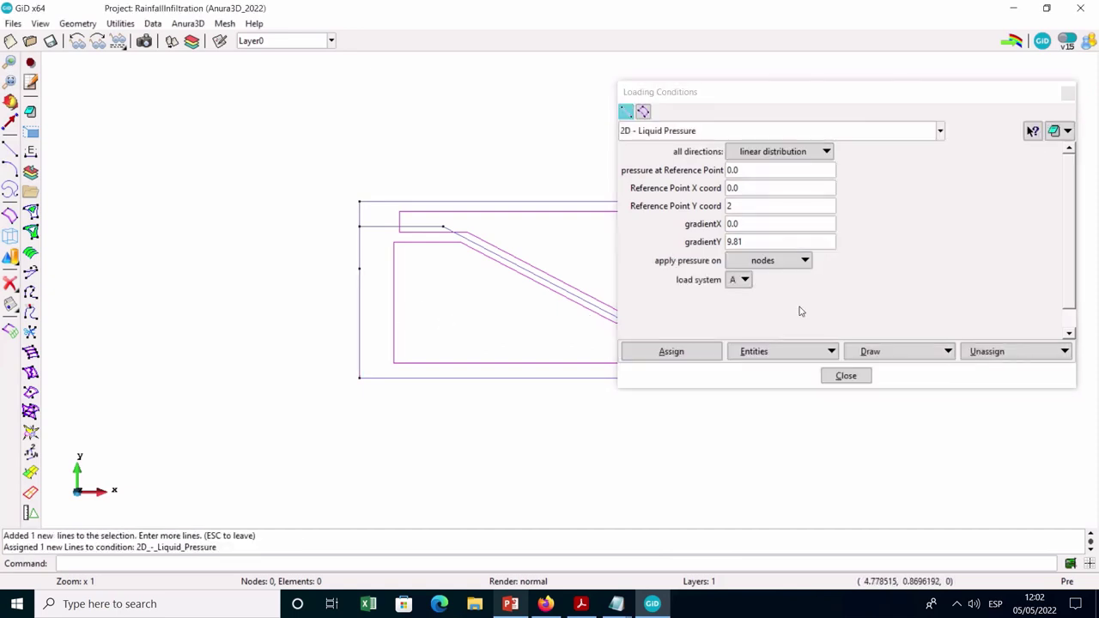
Display the liquid pressure condition by colour to check the loaded line, and close the loading conditions
left_click(886, 351)
left_click(905, 399)
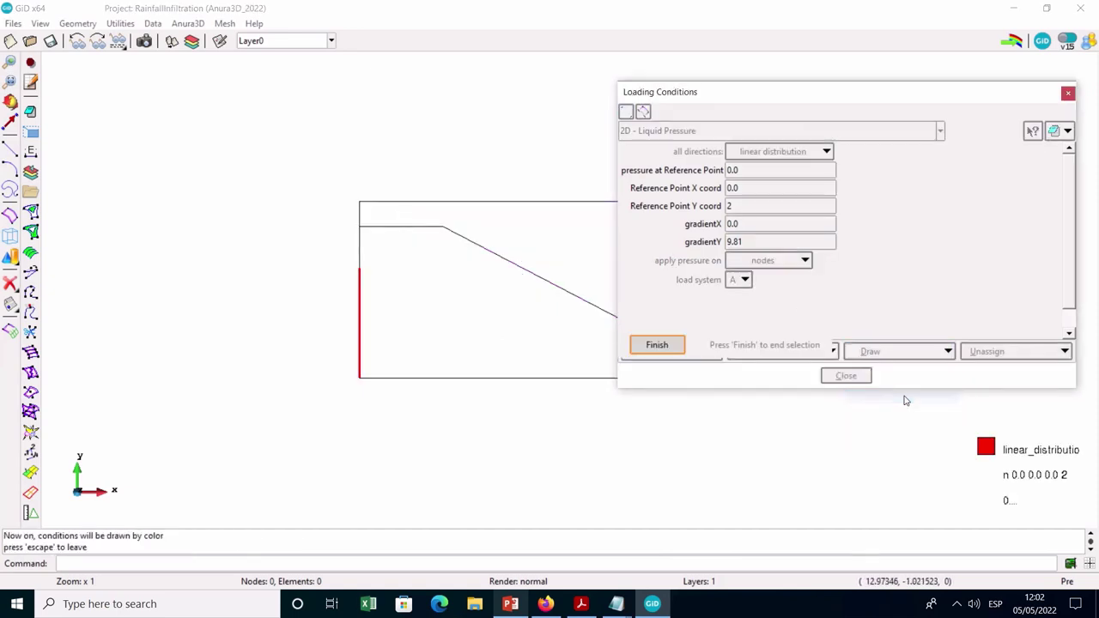
left_click(656, 345)
left_click(844, 376)
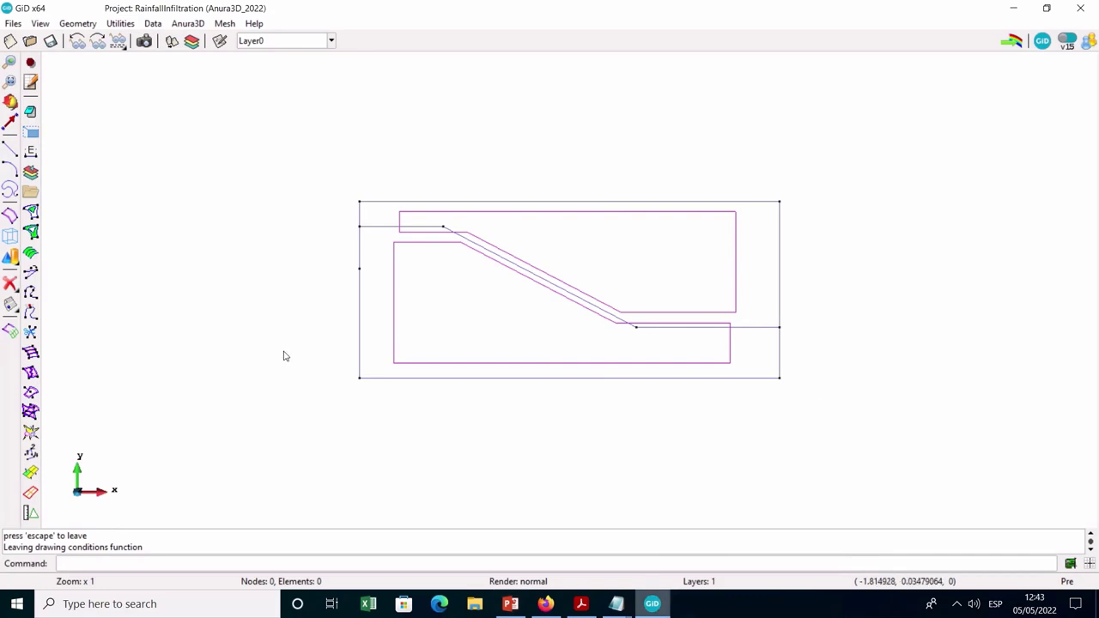
Assign a 2D - Soil Surface Line to the upper flat, the inclined slope and the lower flat ground lines
left_click(182, 24)
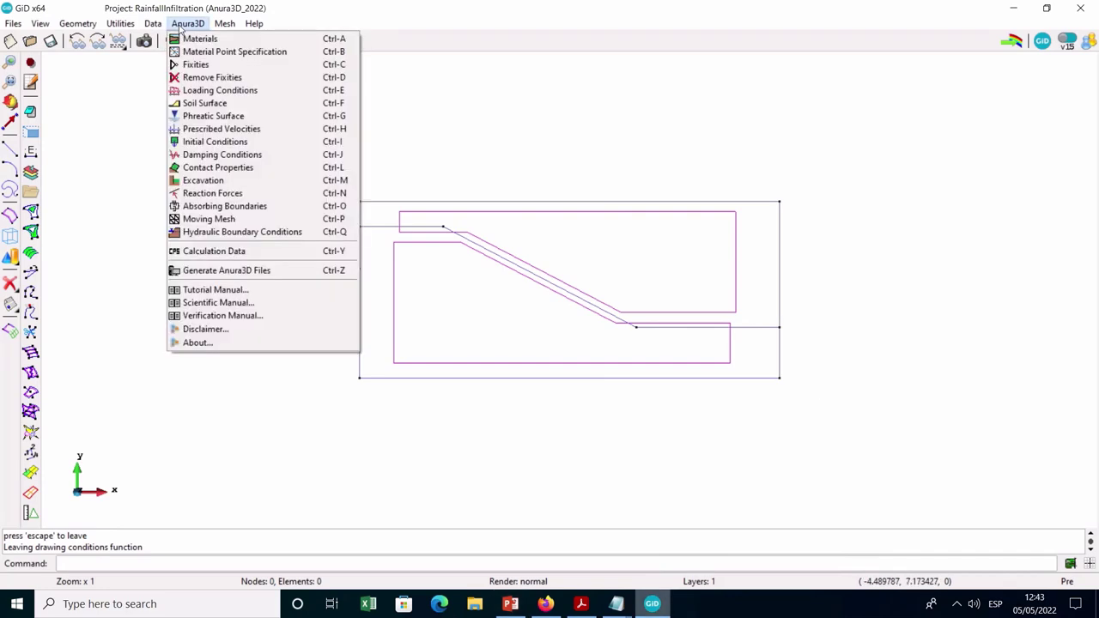
left_click(206, 103)
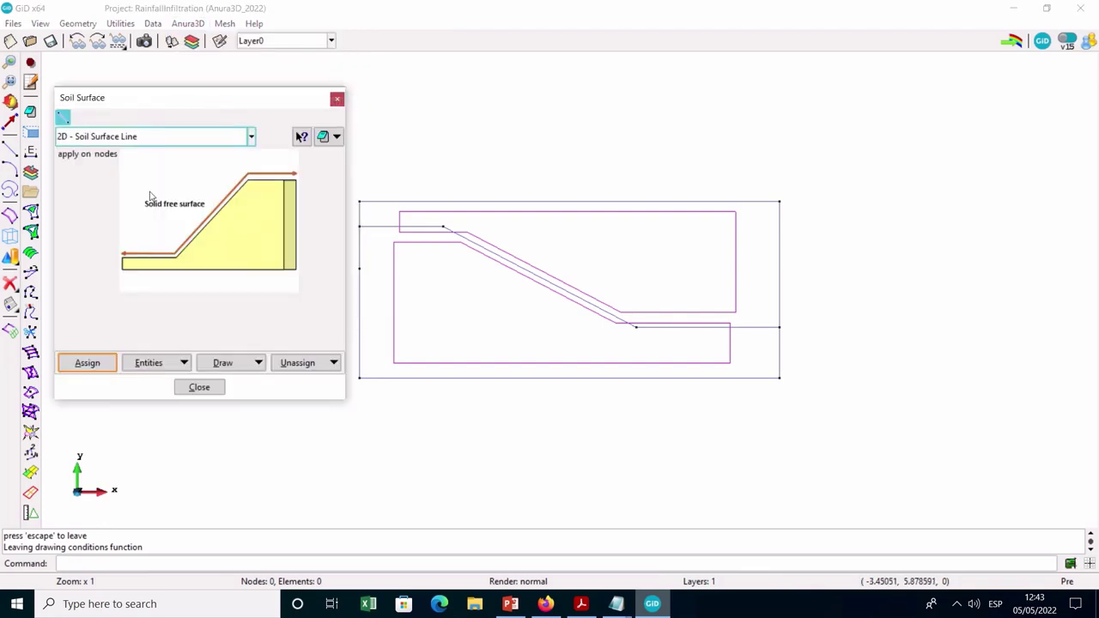
left_click(96, 364)
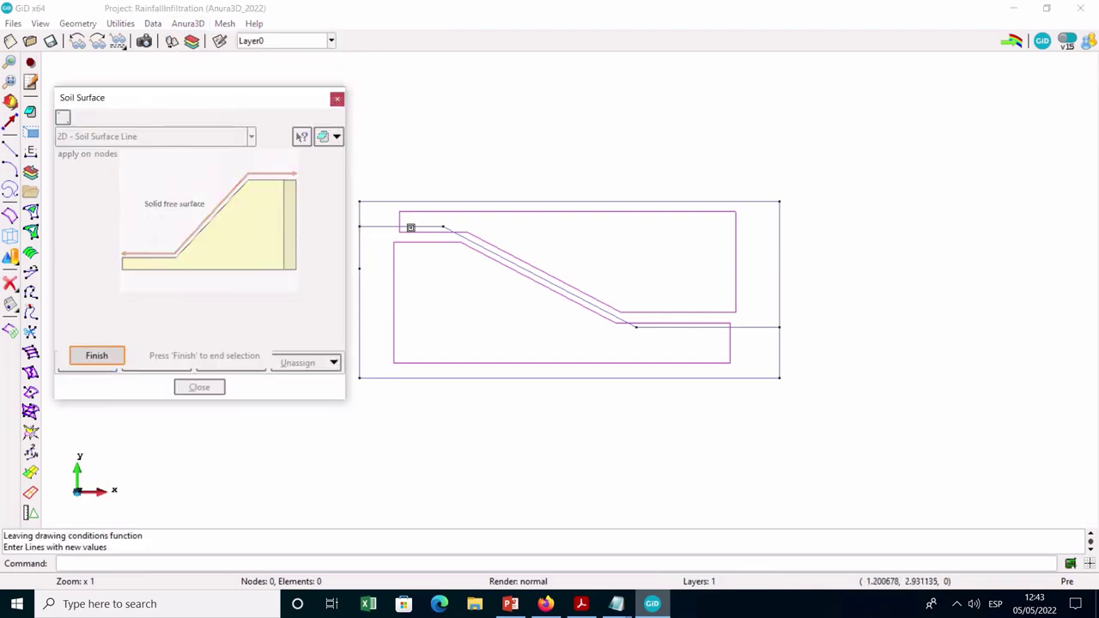
left_click(410, 227)
left_click(478, 246)
left_click(682, 326)
key("Escape")
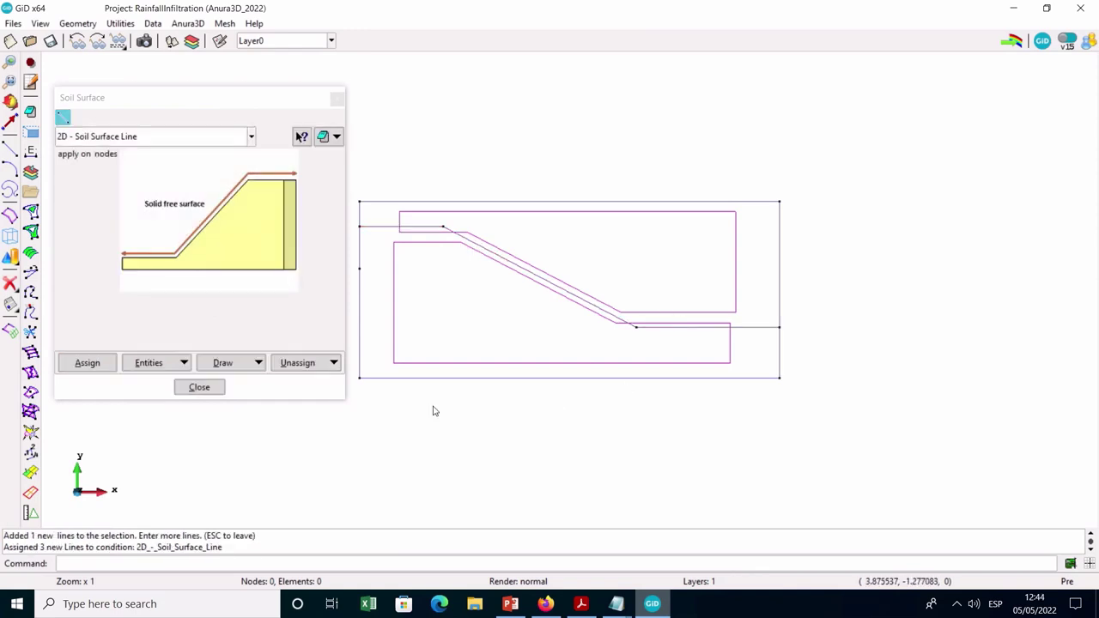
Display the soil surface line by colour to check it, and close the soil surface settings
left_click(256, 367)
left_click(253, 409)
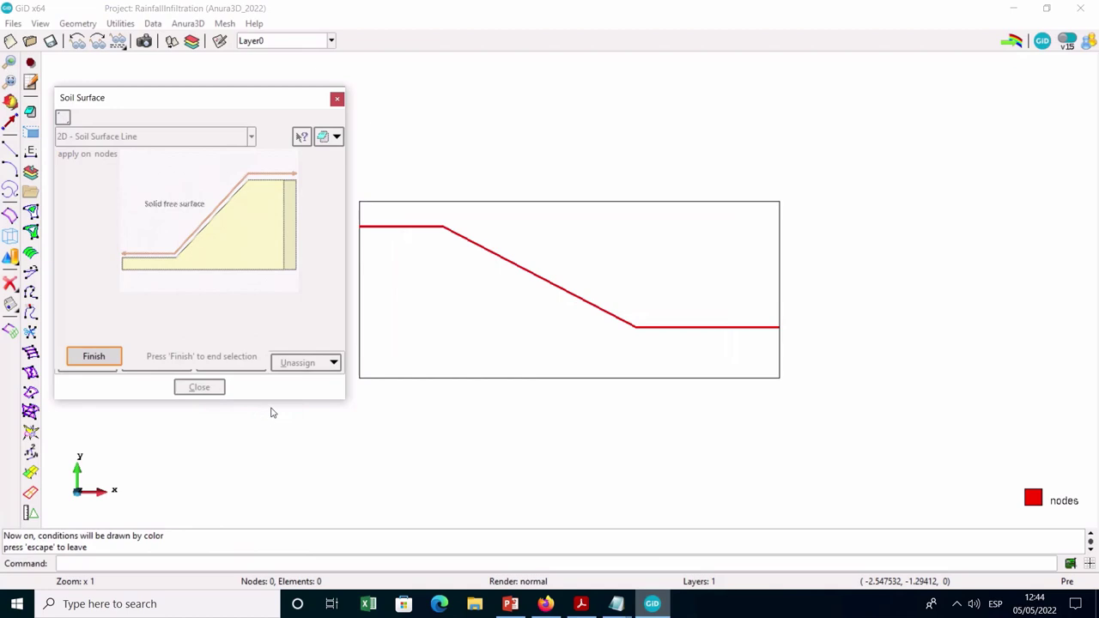
left_click(89, 357)
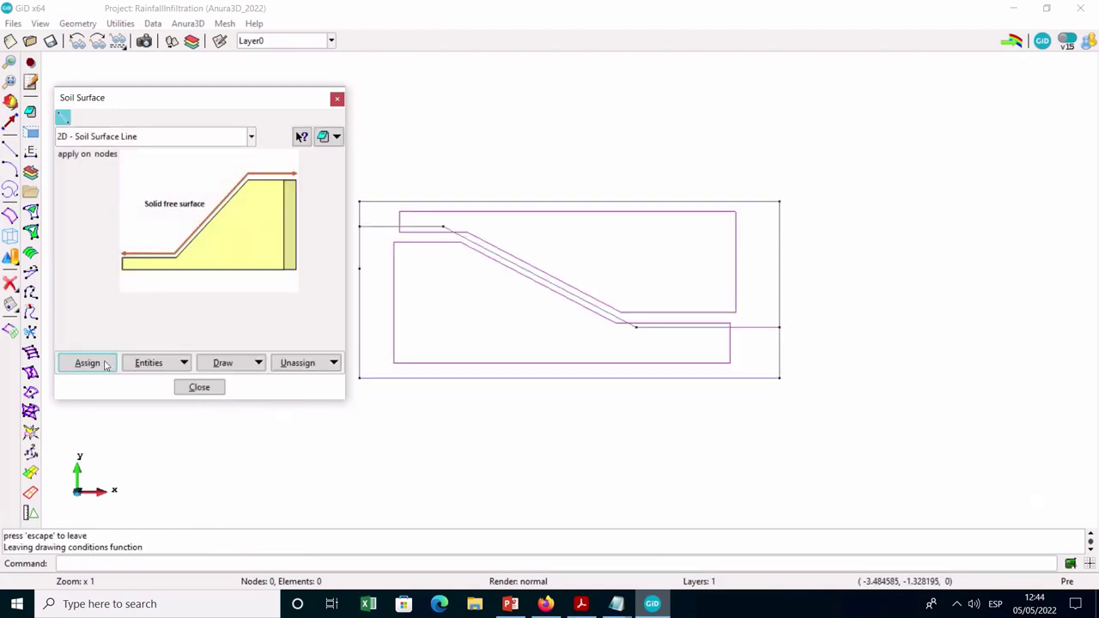
left_click(199, 387)
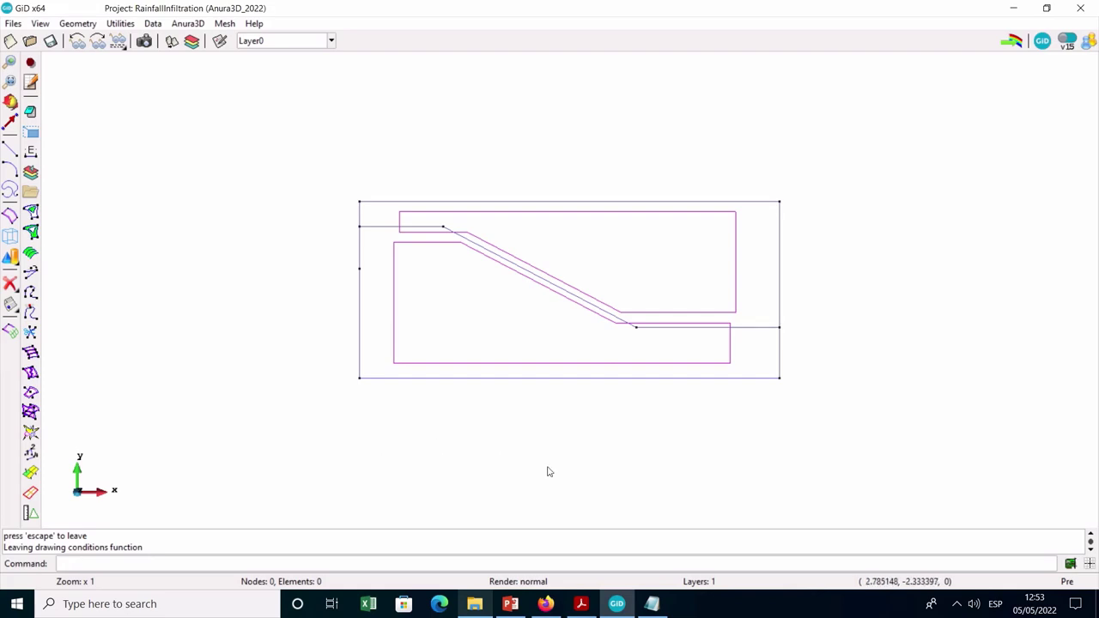
Review the PhreaticSurface.txt coordinates and the file's place in the RainfallInfiltration.gid folder, and return to the GiD model
left_click(652, 605)
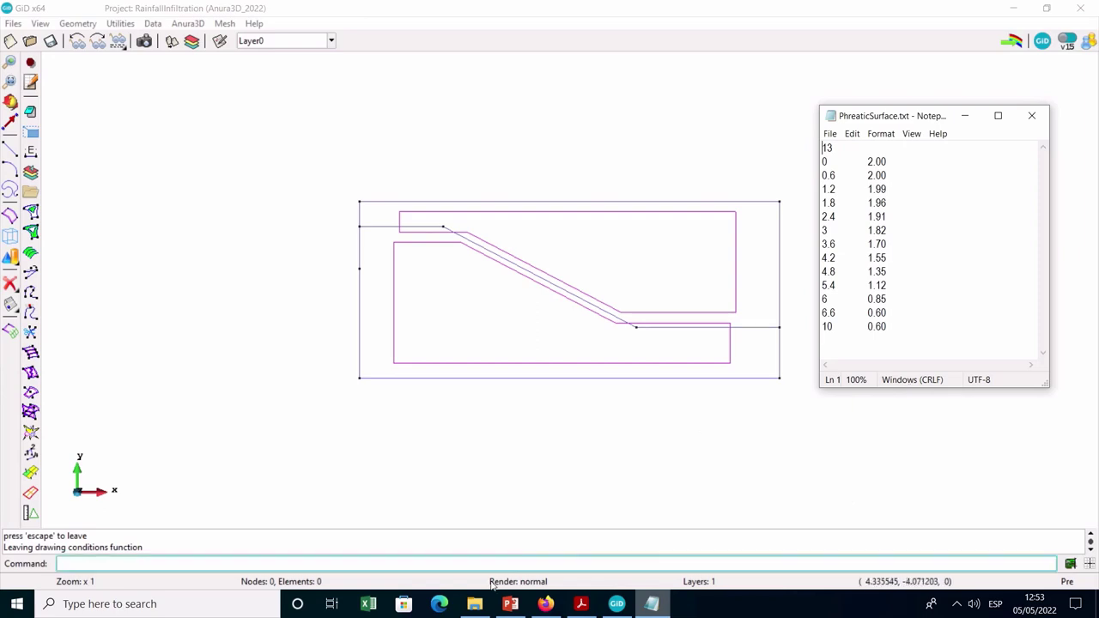
left_click(474, 603)
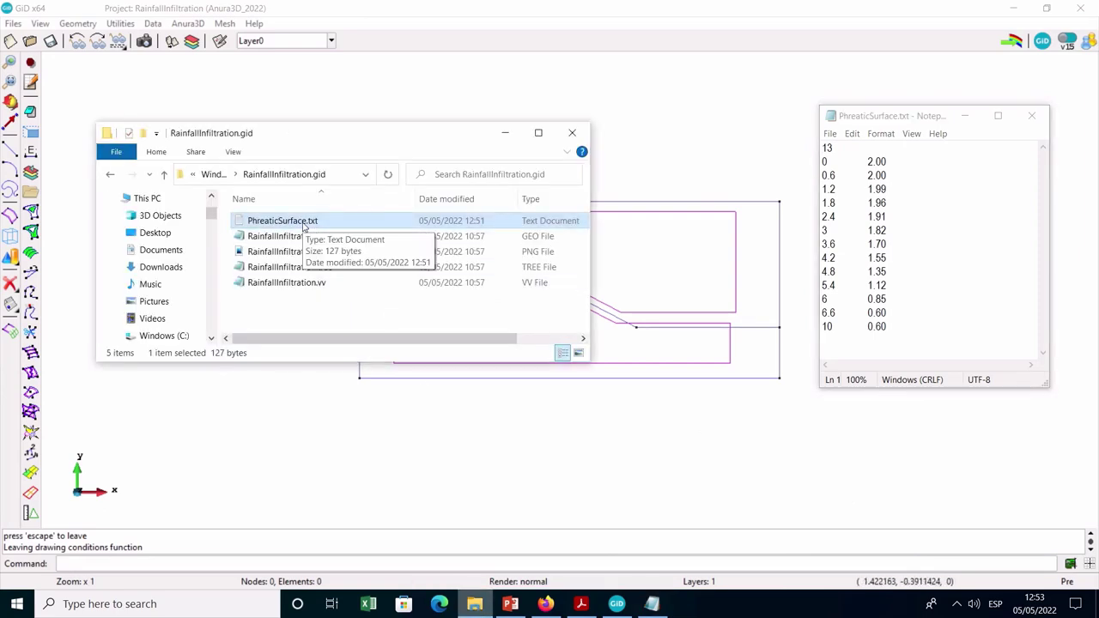
left_click(272, 412)
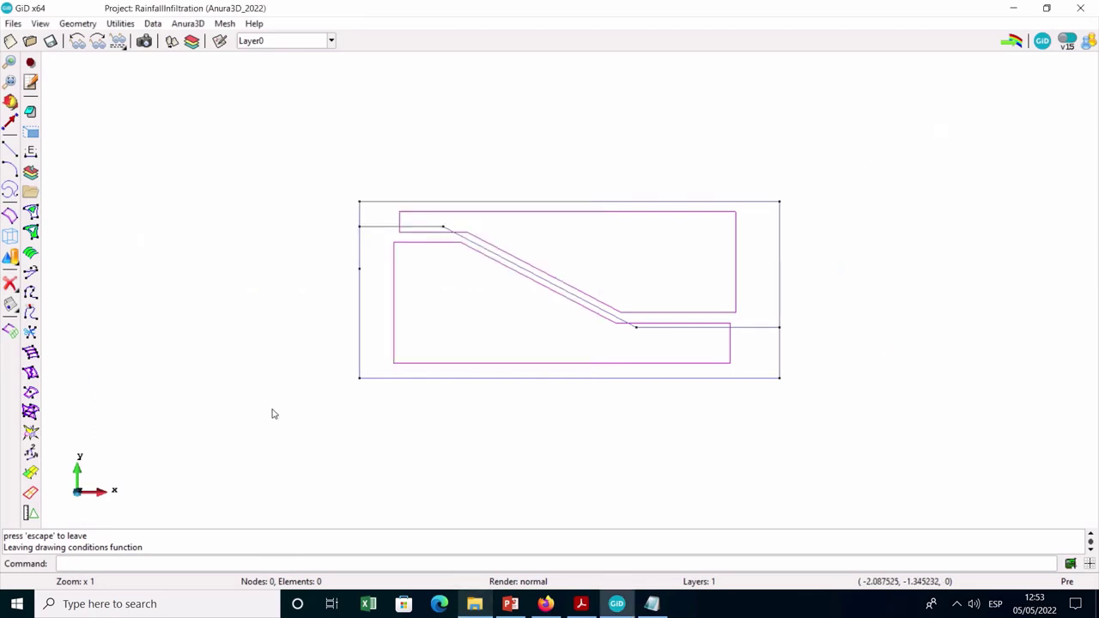
Open the initial conditions and choose 2D - Water surface with 0 pressure from file
left_click(187, 23)
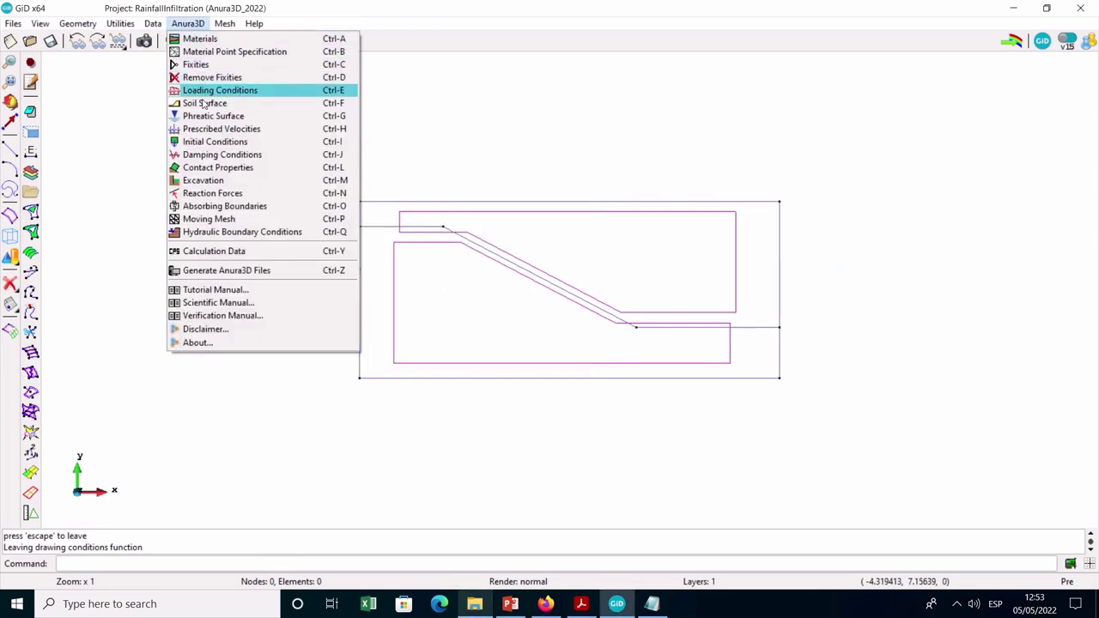
left_click(209, 140)
left_click(144, 140)
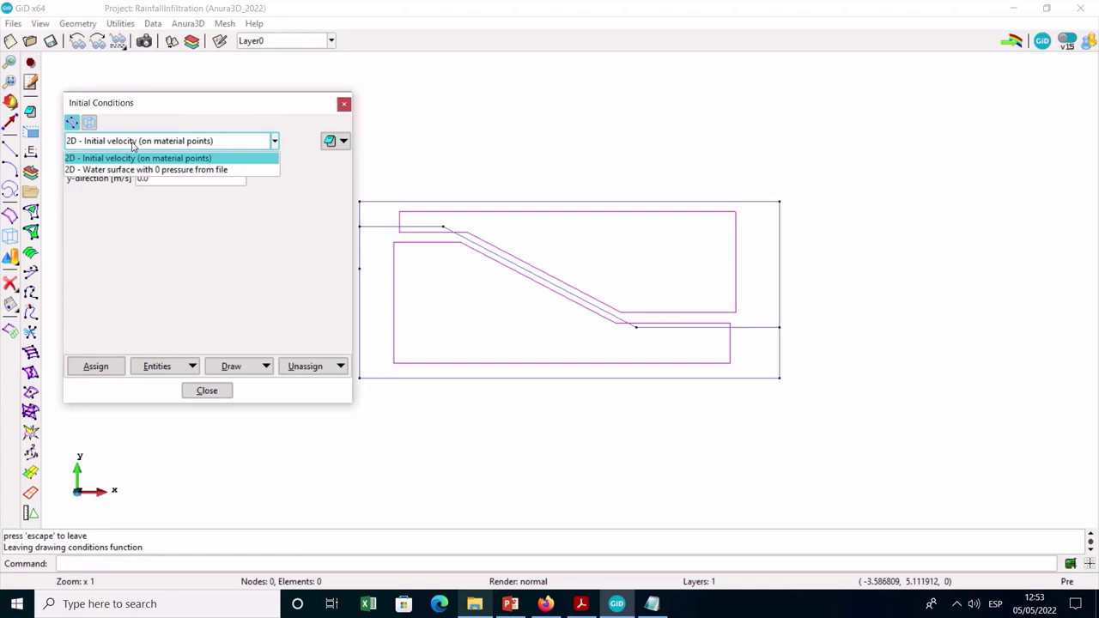
left_click(137, 168)
Copy the project folder path from File Explorer and set the TXT file path to C:\RainfallInfiltration.gid\PhreaticSurface
left_click(473, 603)
left_click(335, 179)
key("ctrl+c")
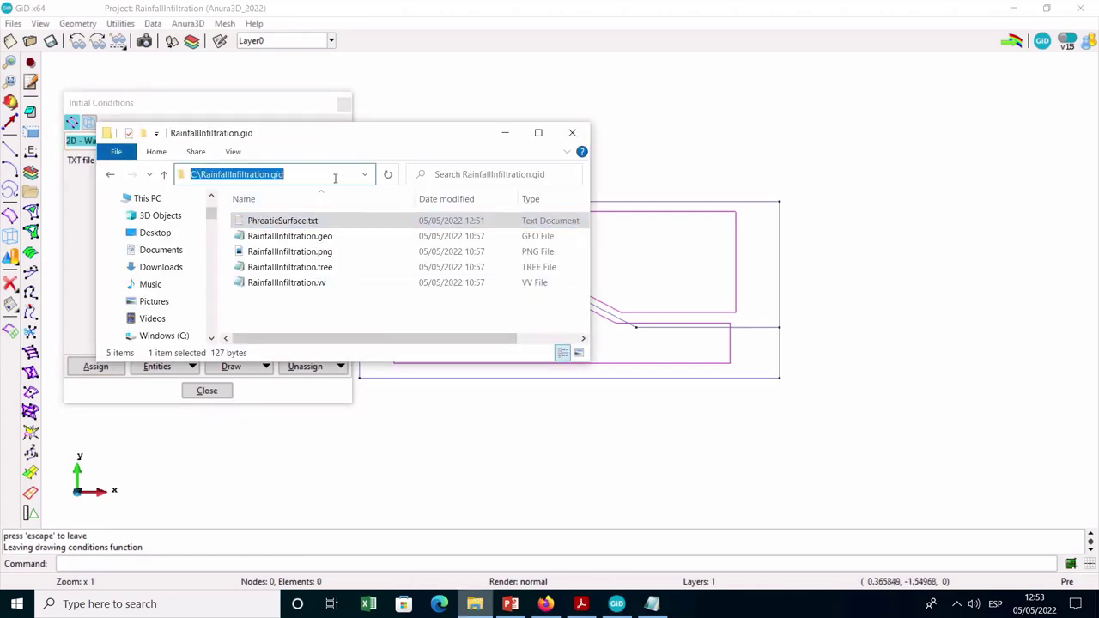
left_click(505, 133)
left_click(188, 159)
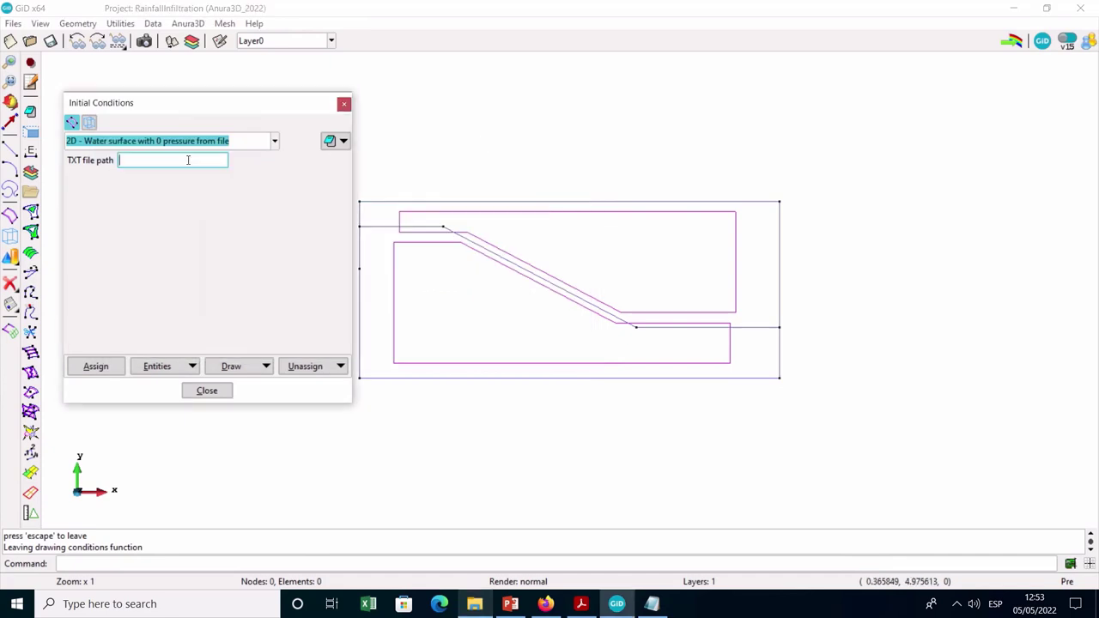
key("ctrl+v")
type("\\PhreaticSurface")
Assign the zero-pressure water surface condition to the lower soil surface of the slope
left_click(101, 366)
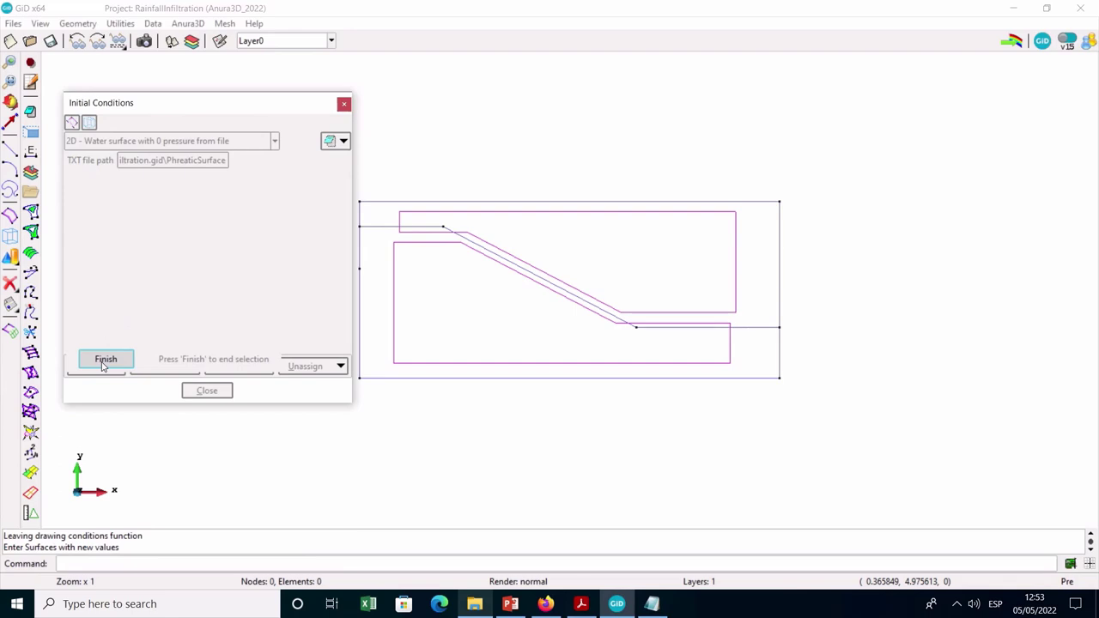
left_click(397, 258)
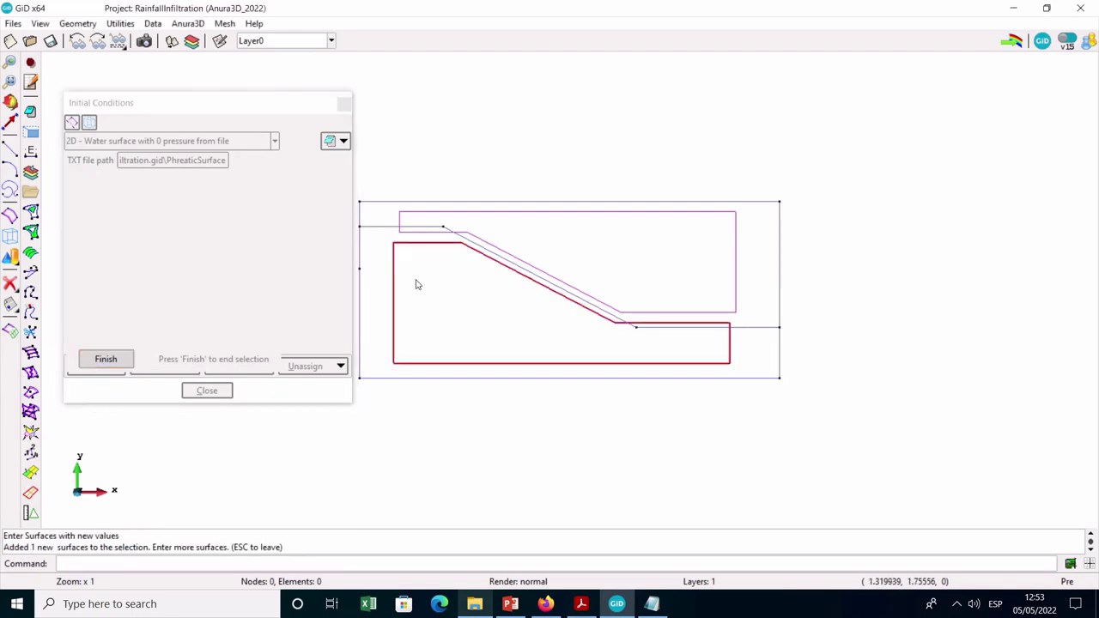
key("Escape")
Display the water surface condition by colour to check it, and close the initial conditions
left_click(255, 369)
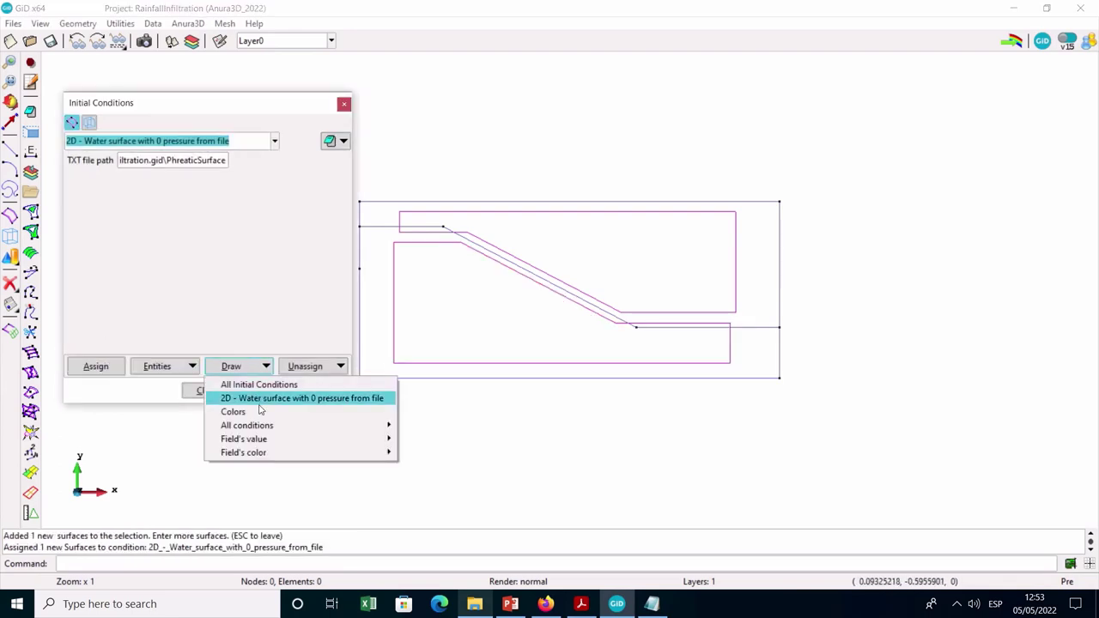
left_click(260, 412)
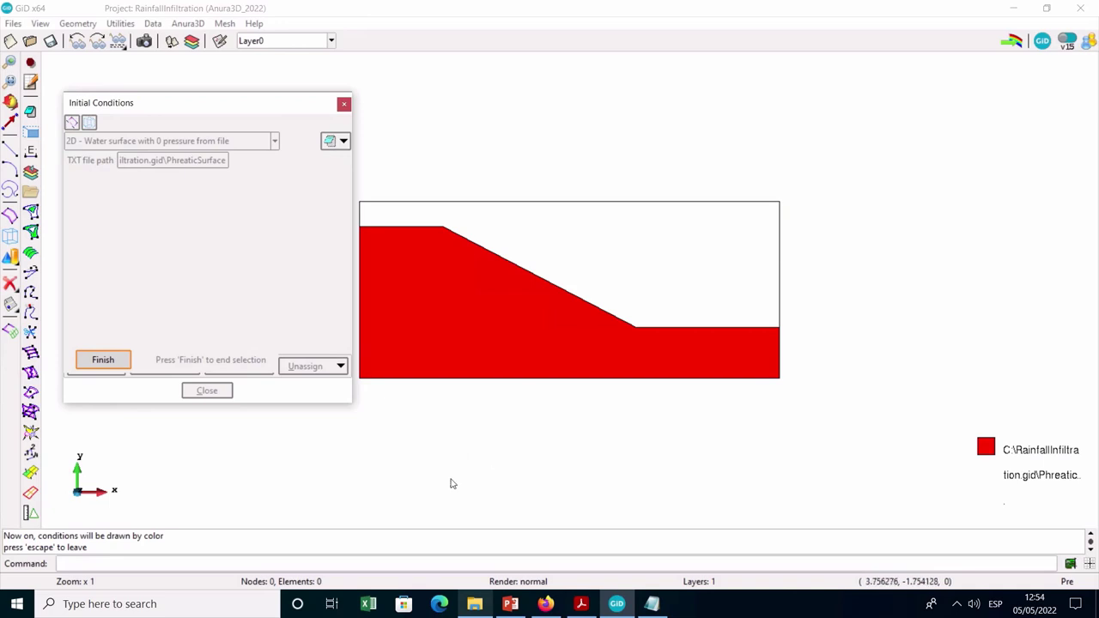
left_click(87, 362)
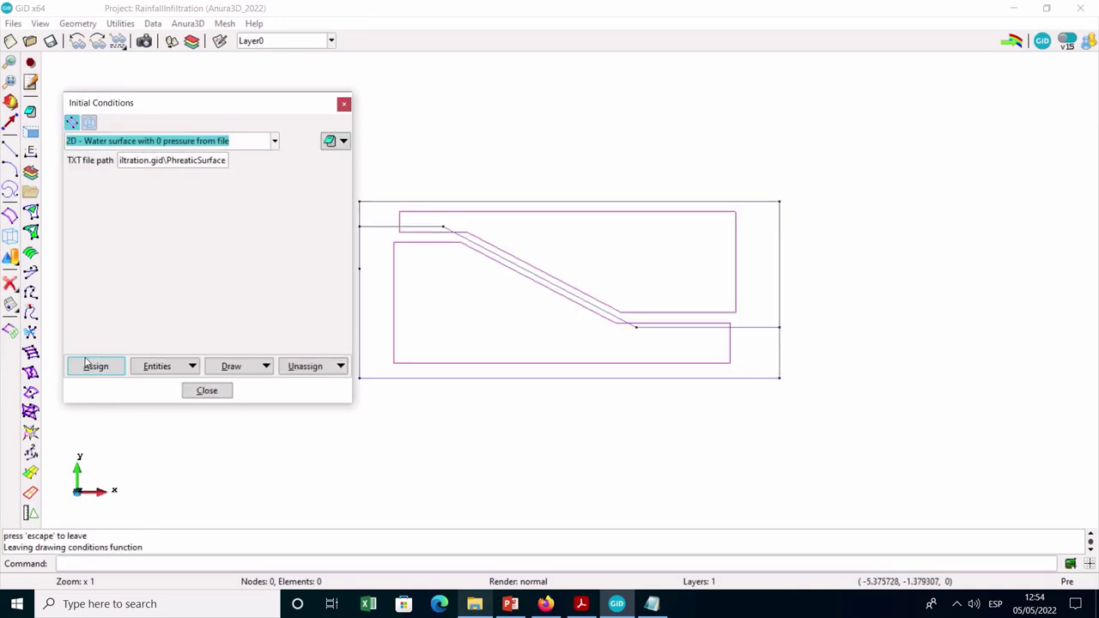
left_click(206, 391)
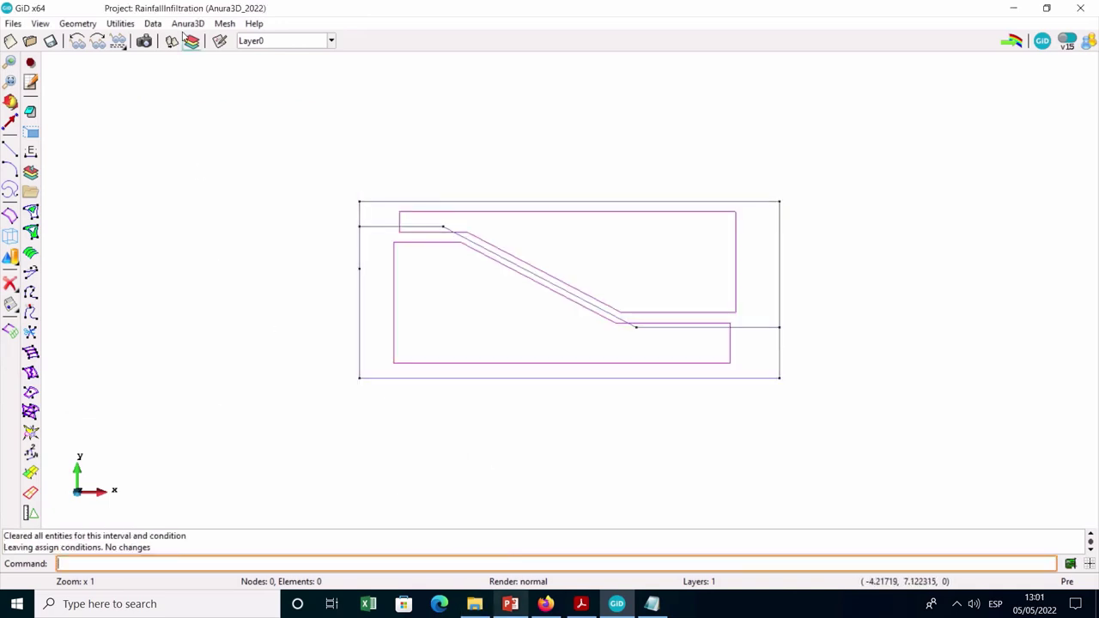
Choose the Seepage Face hydraulic boundary condition and assign its x- and y-min node to the domain's bottom left corner point
left_click(188, 23)
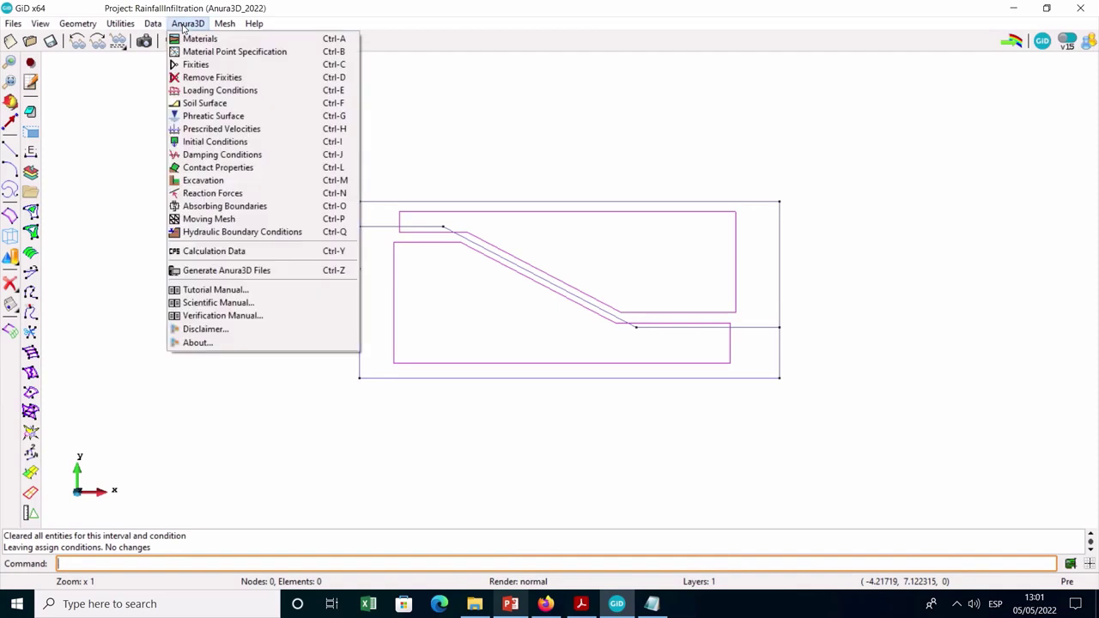
left_click(221, 233)
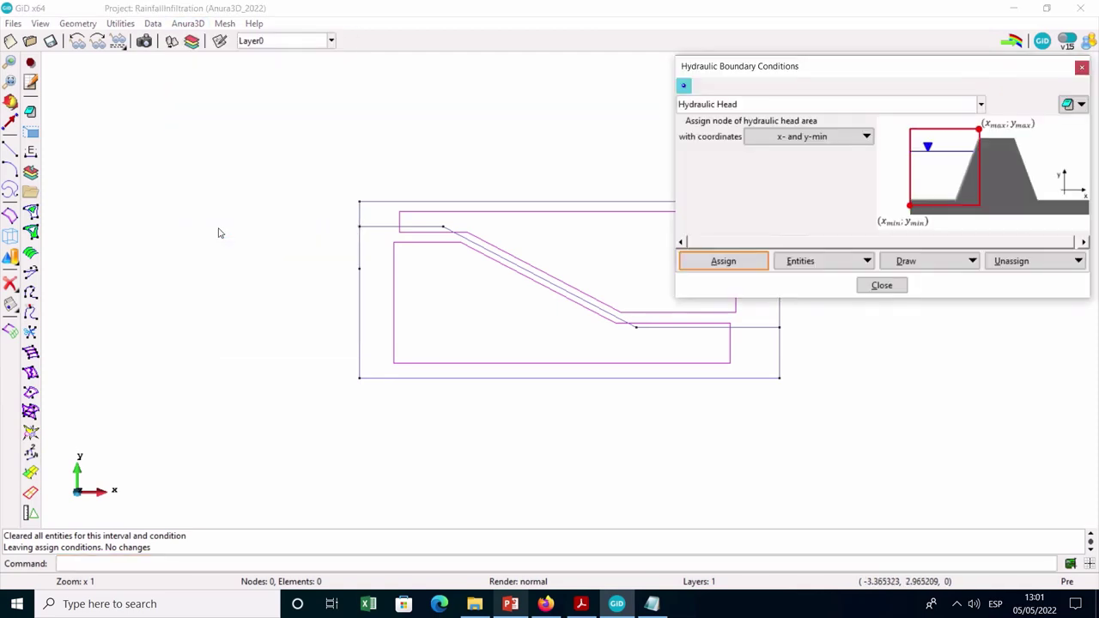
left_click(719, 105)
left_click(725, 134)
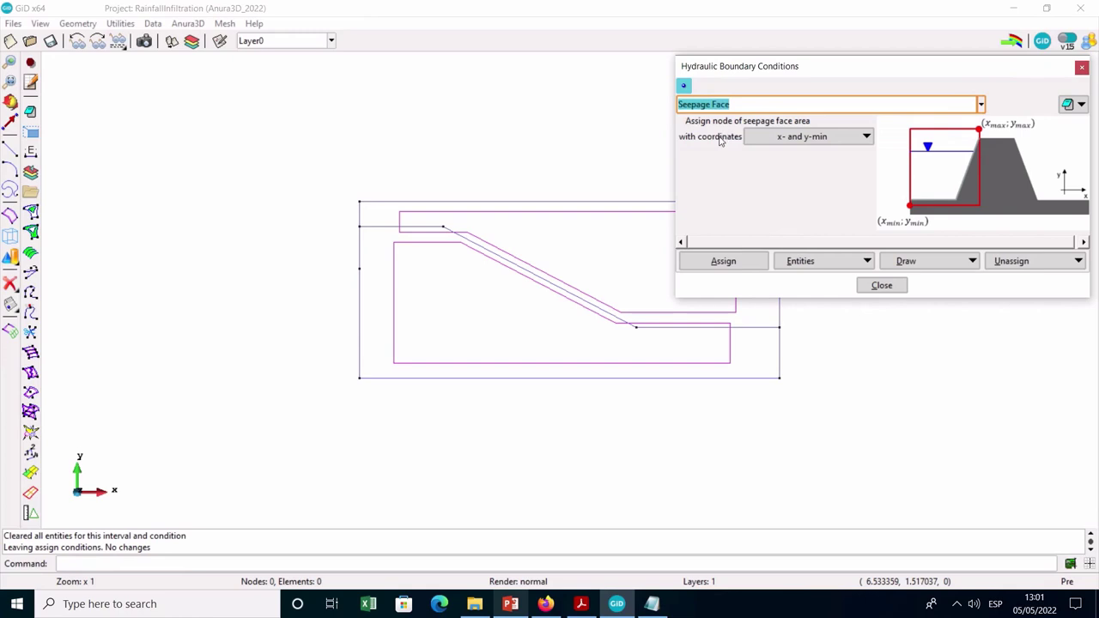
scroll(569, 317, "down", 5)
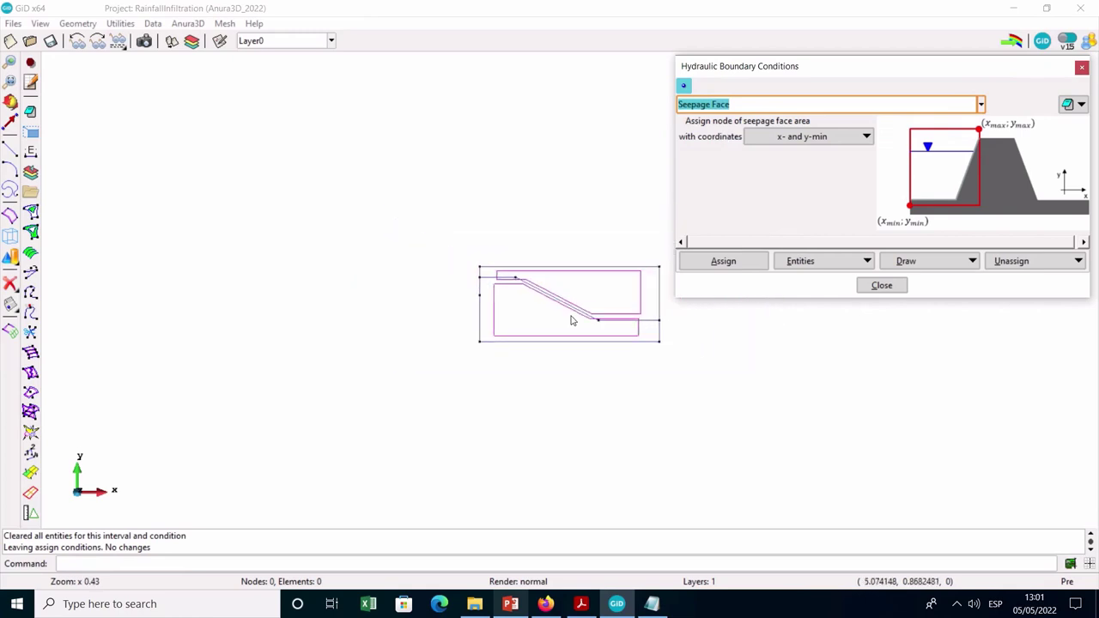
left_click(722, 261)
left_click(479, 341)
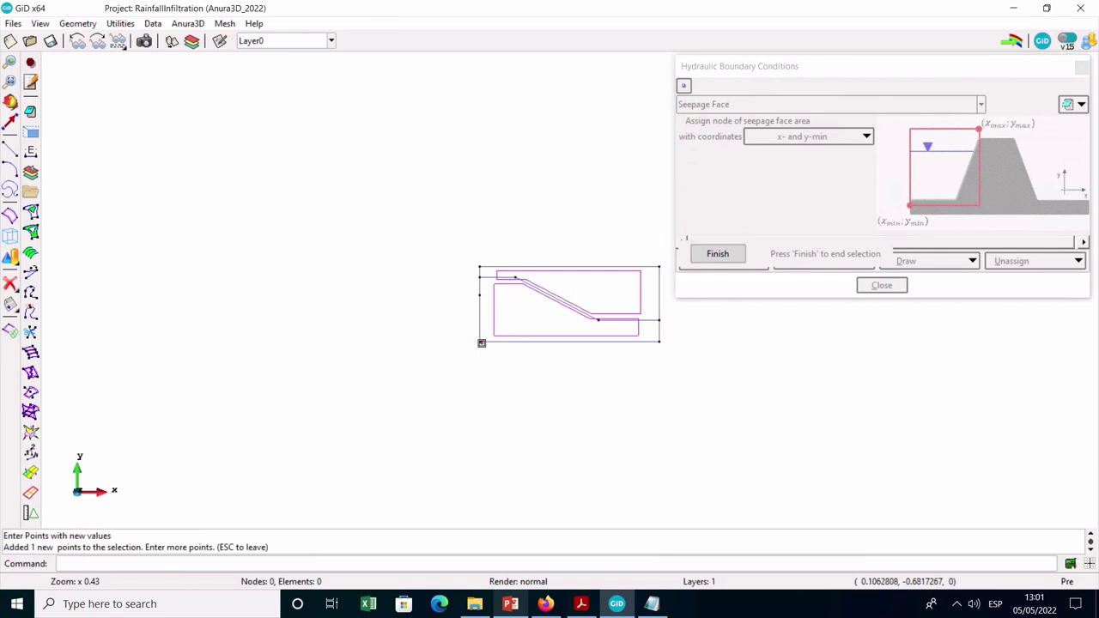
key("Escape")
Assign the Seepage Face x- and y-max node to the domain's top right corner point
left_click(773, 139)
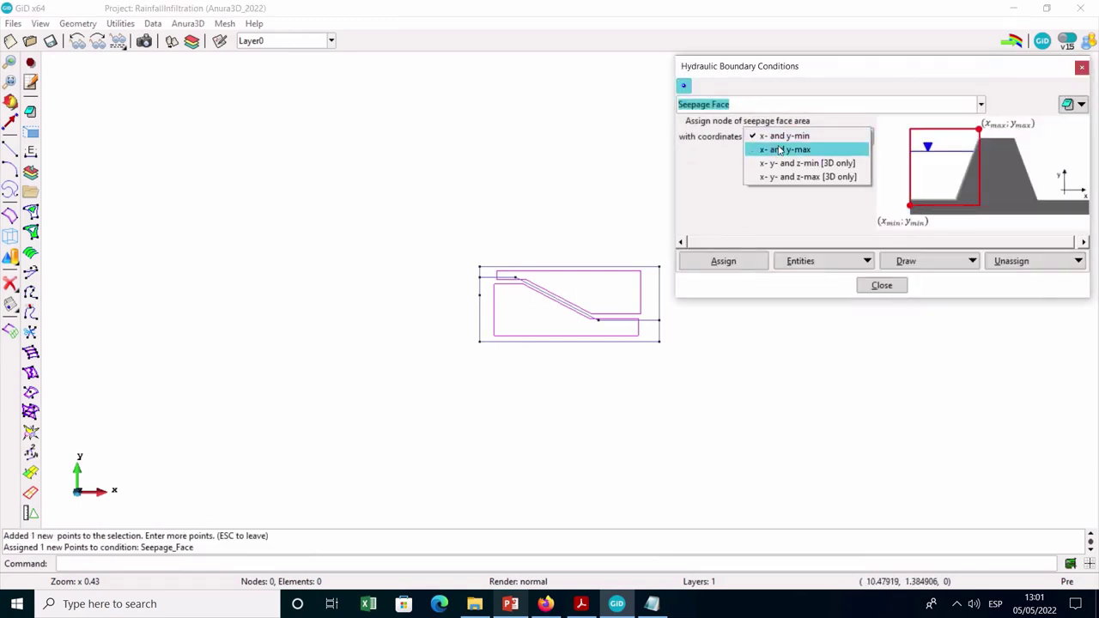
left_click(781, 149)
left_click(729, 262)
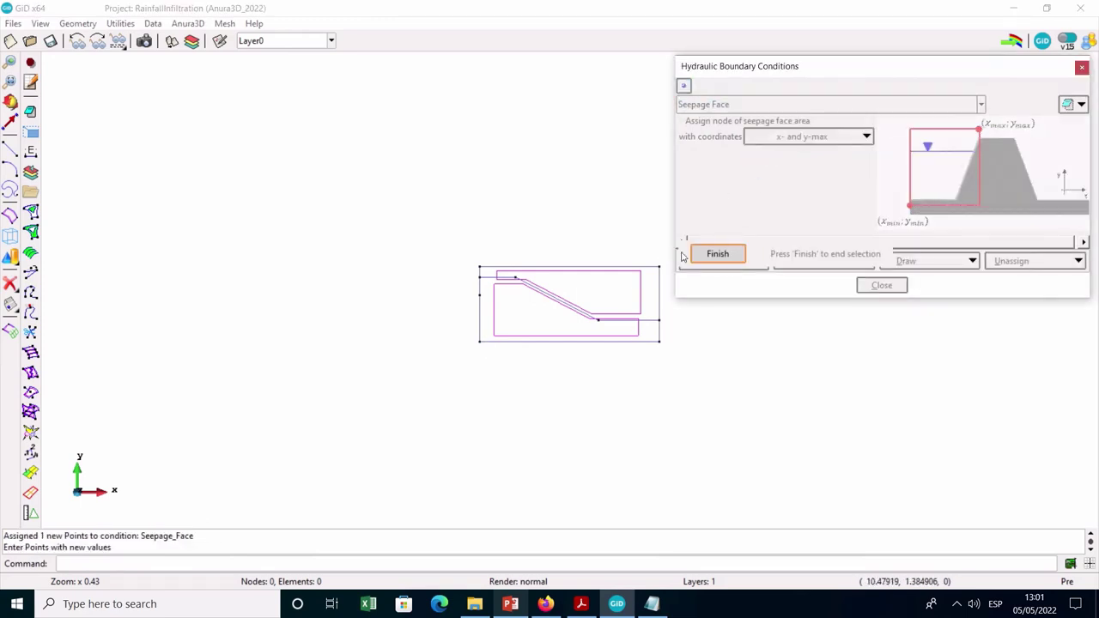
left_click(659, 267)
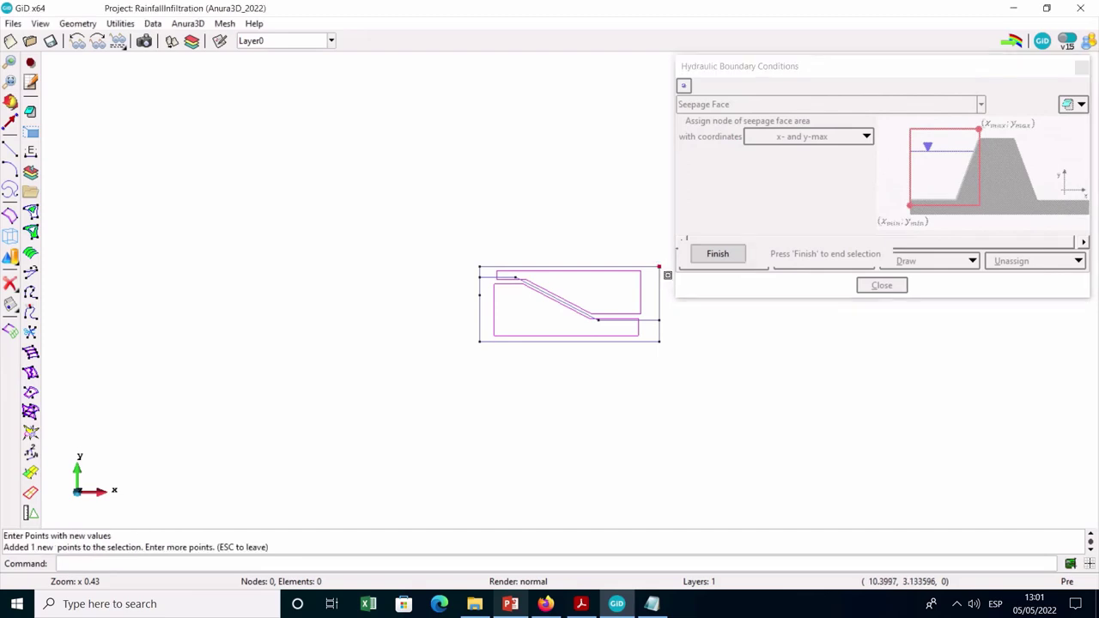
key("Escape")
Display the seepage face conditions by colour to check both corner nodes, and leave the colour display
left_click(951, 264)
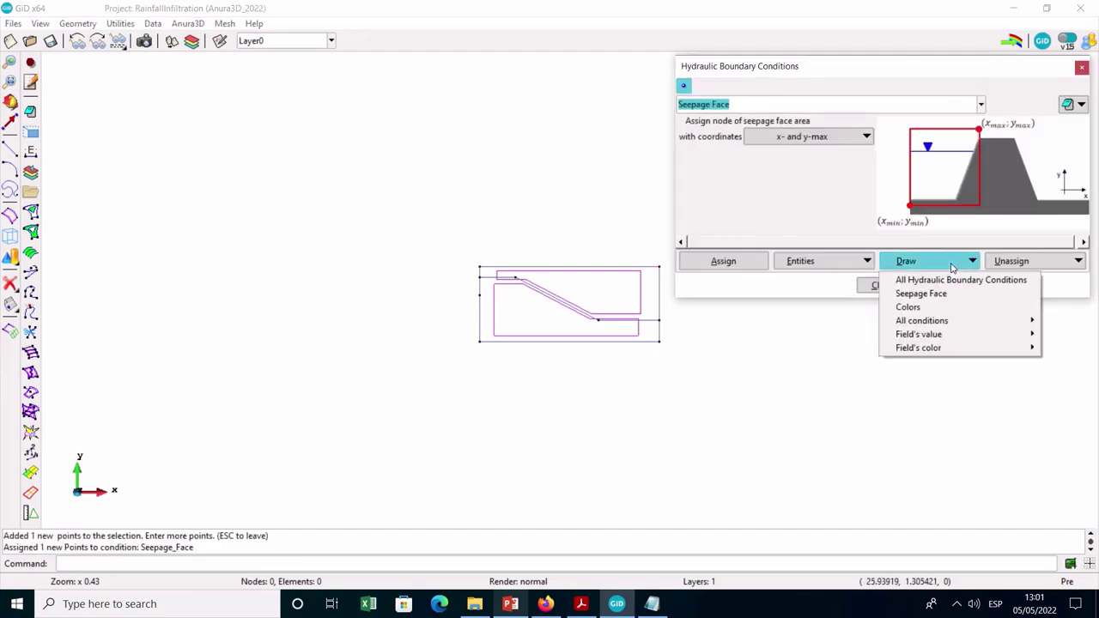
left_click(951, 308)
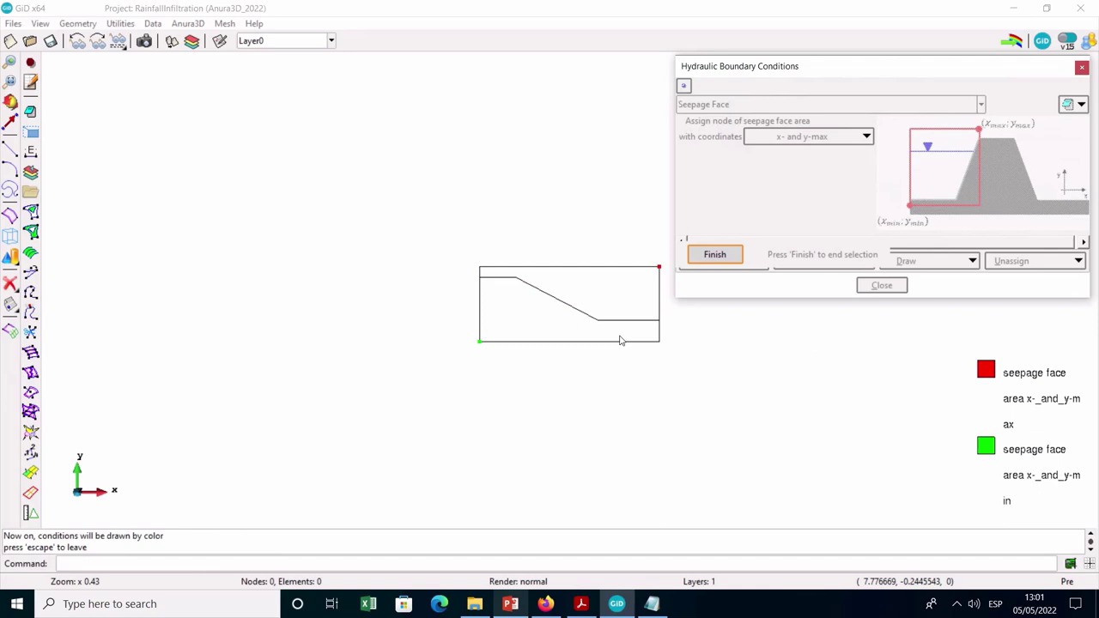
left_click(734, 256)
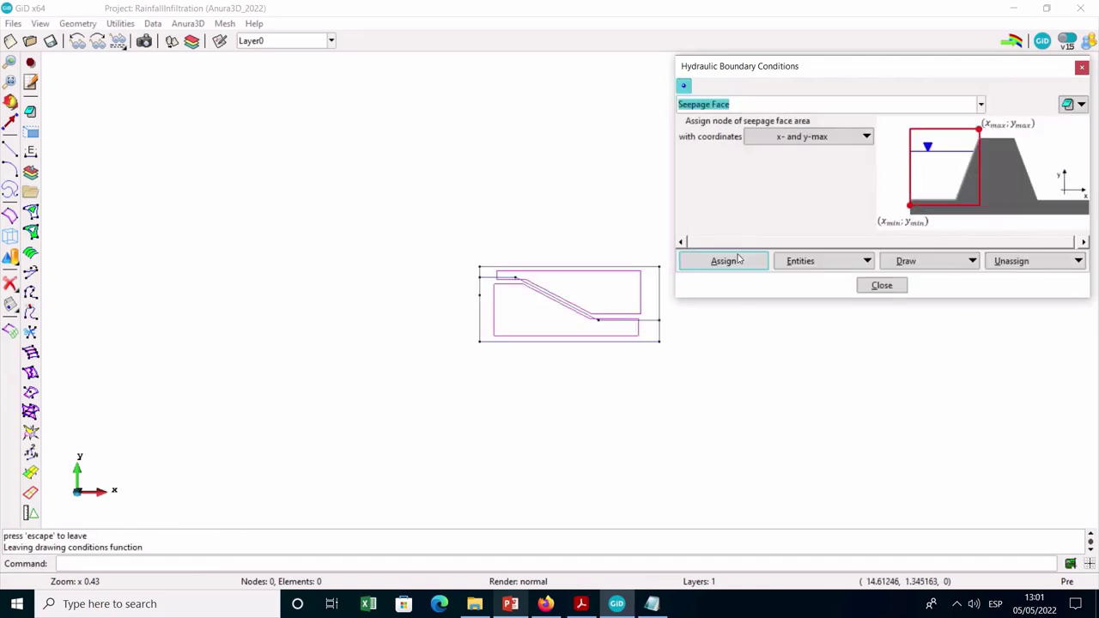
Choose the Infiltration condition with a y-direction rate of -2e-4 m/s and assign its x- and y-min node to the domain's bottom left corner point
left_click(736, 106)
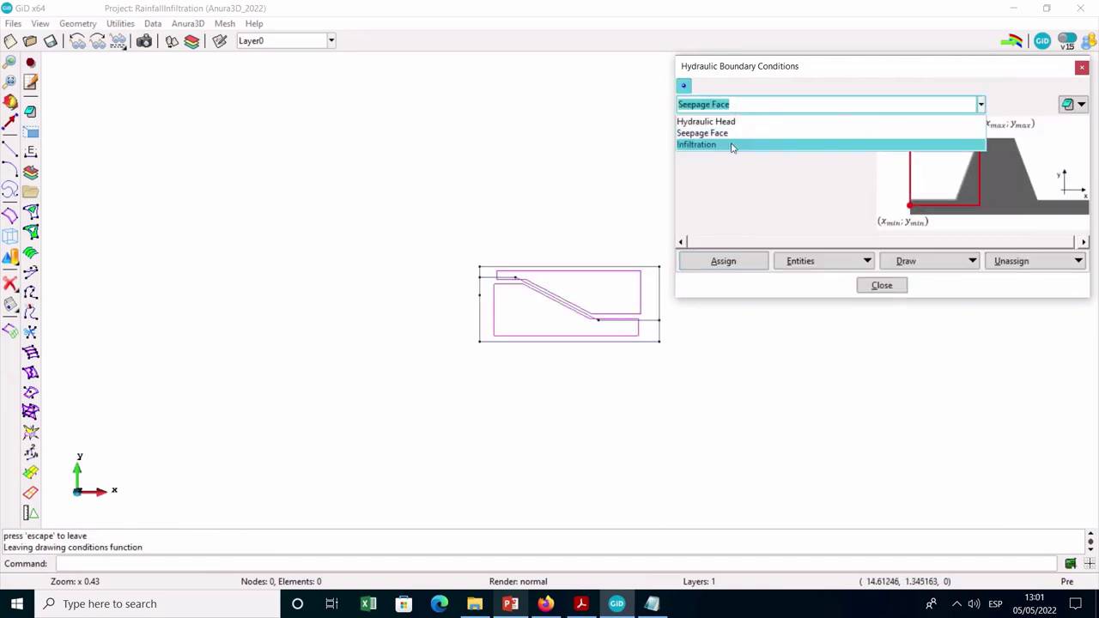
left_click(732, 146)
double_click(740, 188)
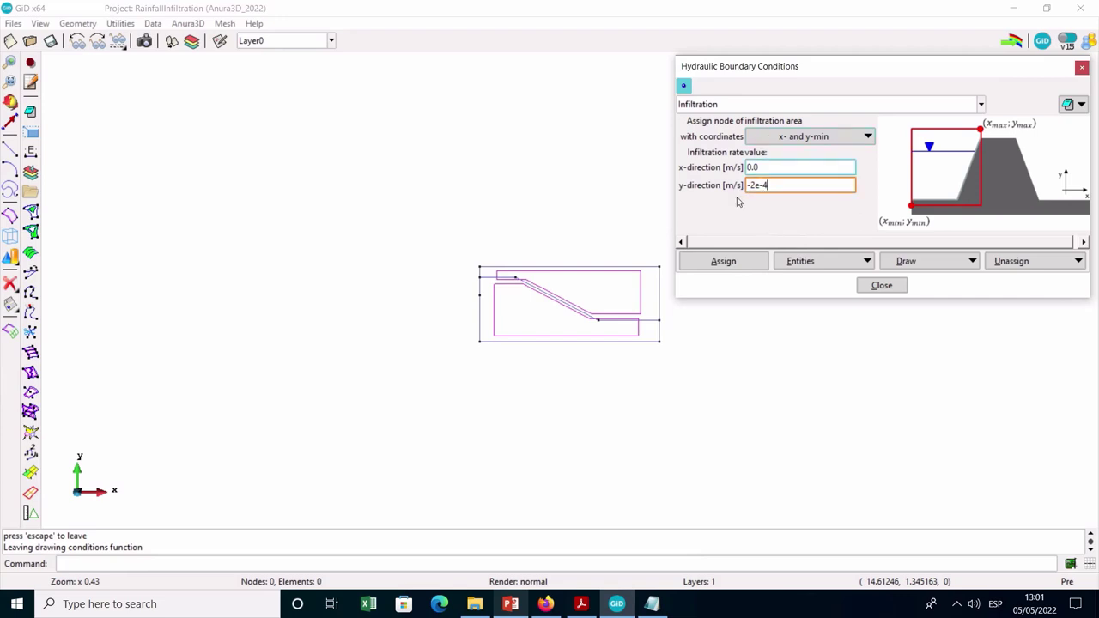
left_click(723, 261)
left_click(479, 340)
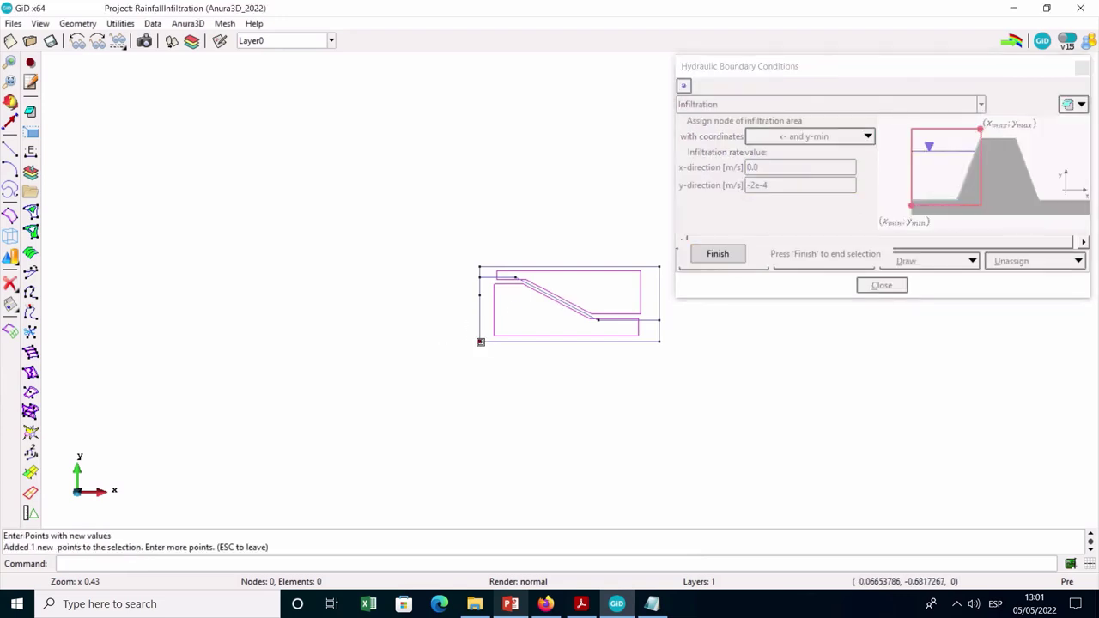
key("Escape")
Assign the Infiltration x- and y-max node to the domain's top right corner point
left_click(760, 138)
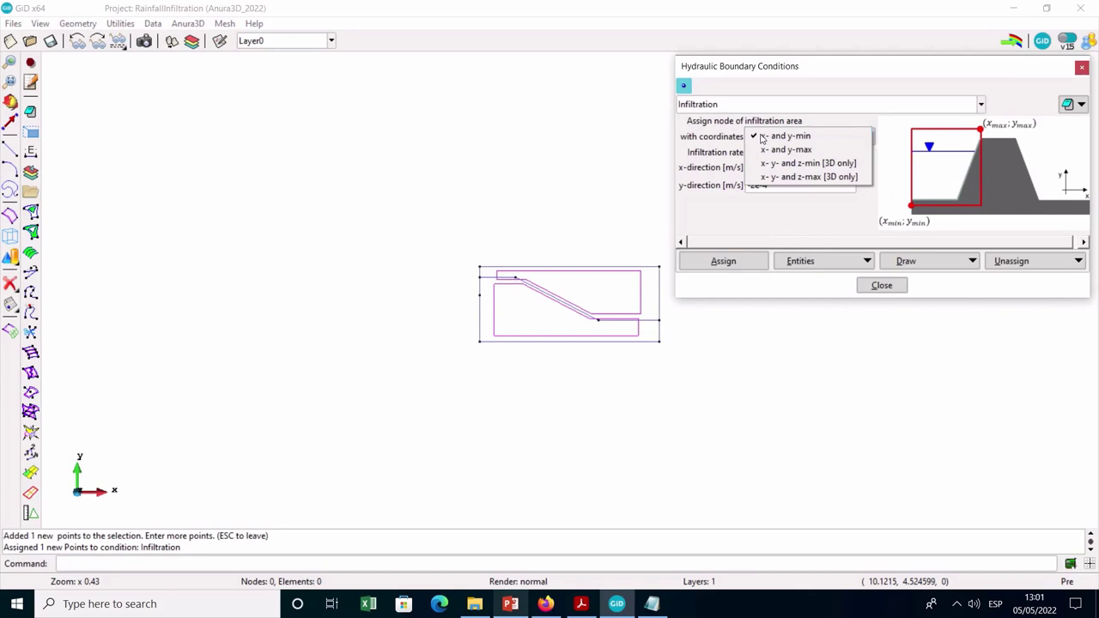
left_click(770, 150)
left_click(753, 261)
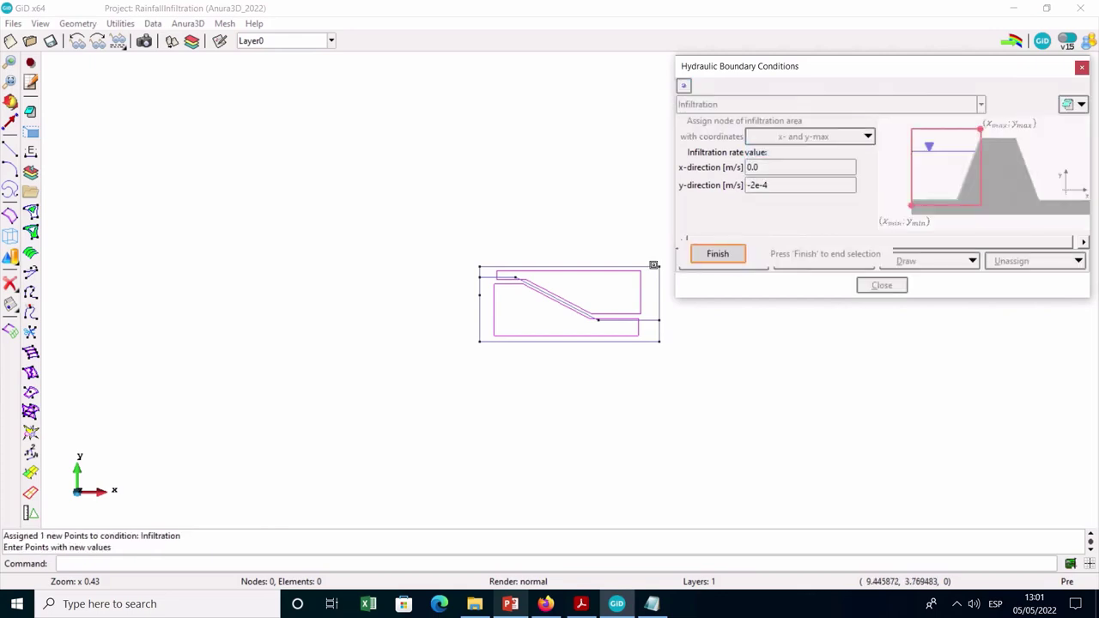
left_click(659, 267)
key("Escape")
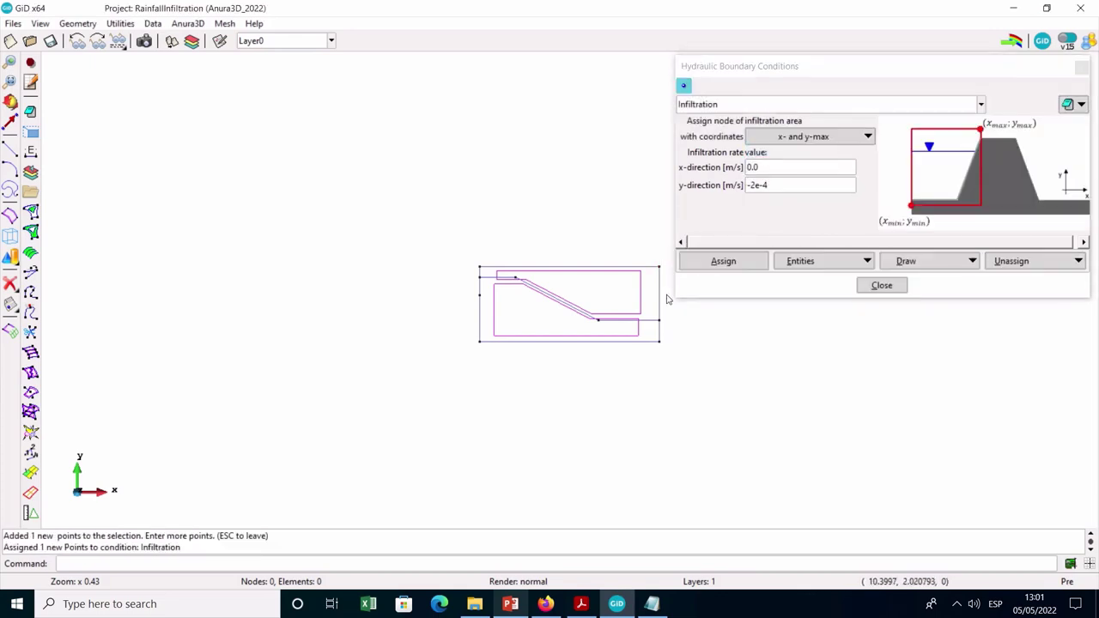
Display the infiltration conditions by colour to check them, and close the hydraulic boundary conditions
left_click(930, 259)
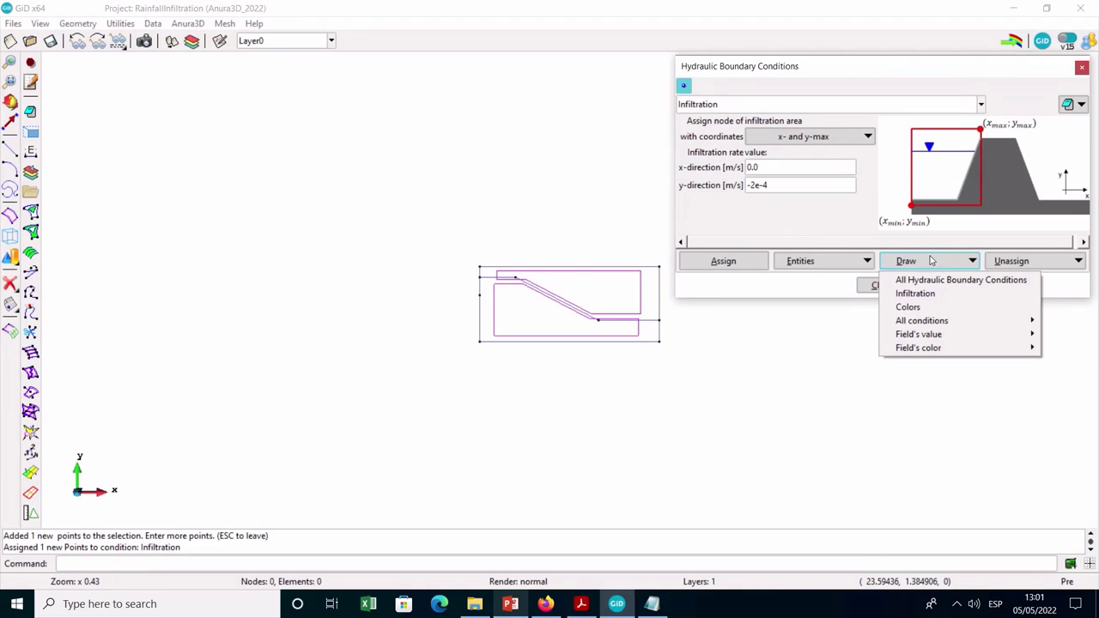
left_click(934, 307)
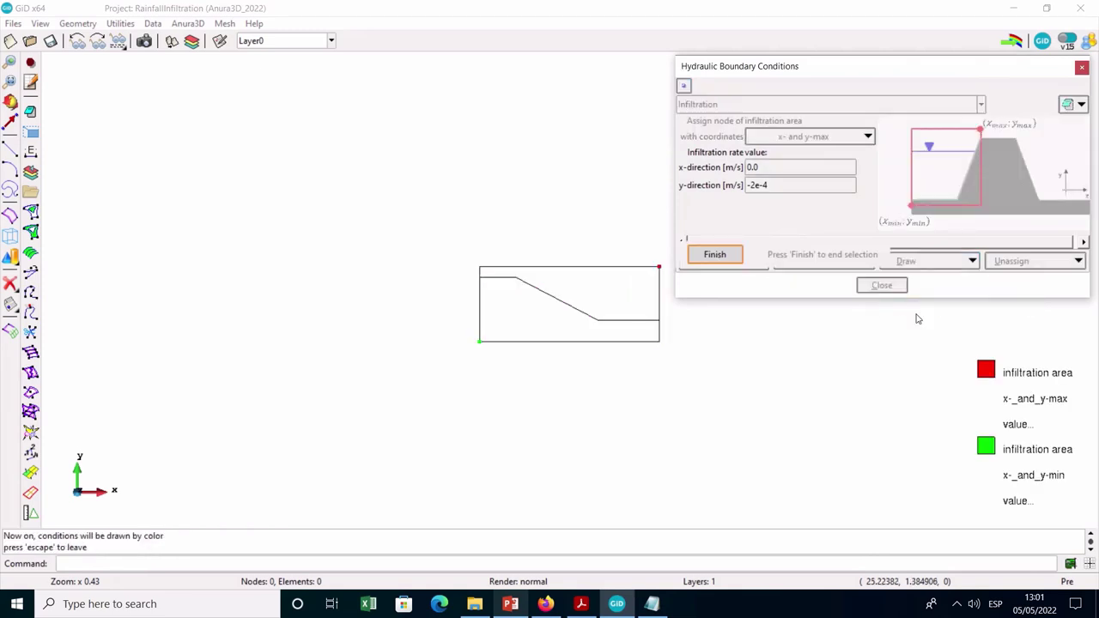
left_click(716, 255)
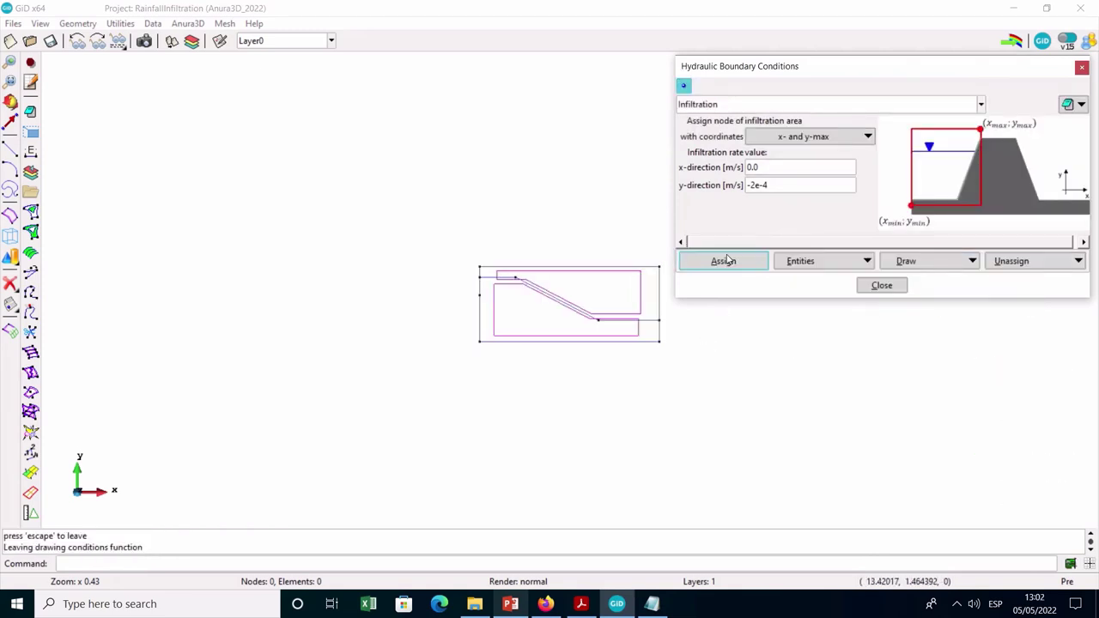
left_click(881, 285)
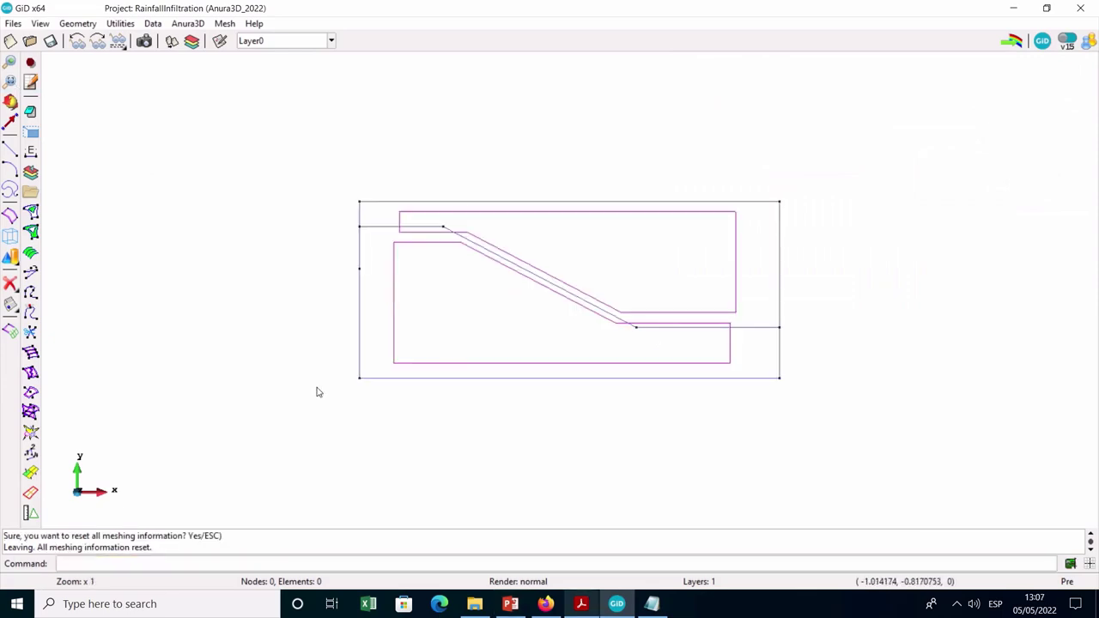
Assign the Triangle element type to both surfaces of the slope model
left_click(226, 24)
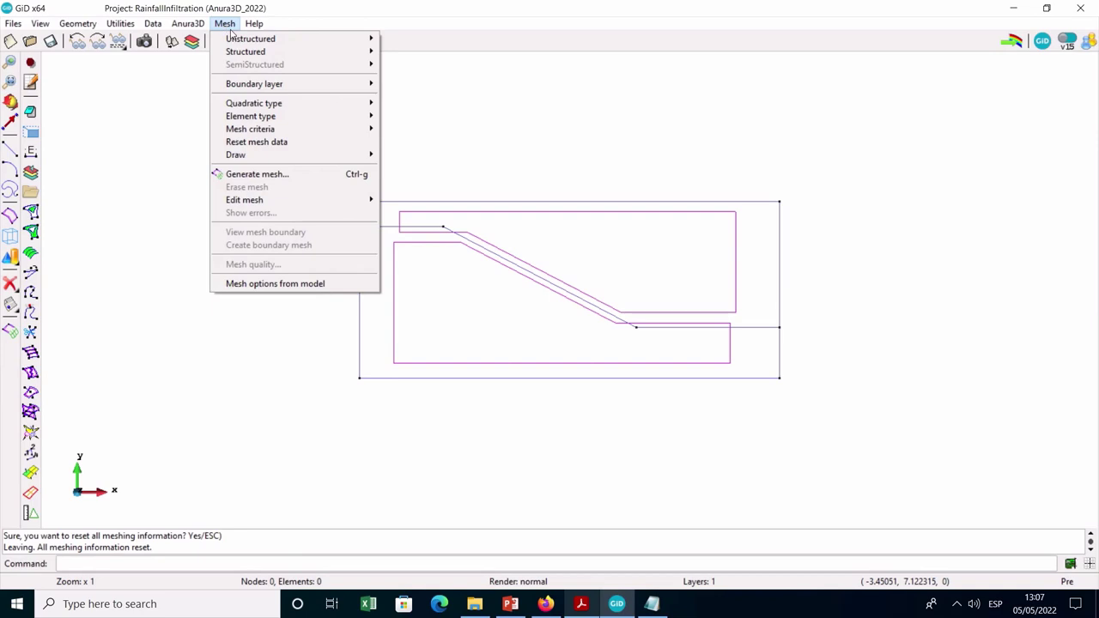
mouse_move(249, 104)
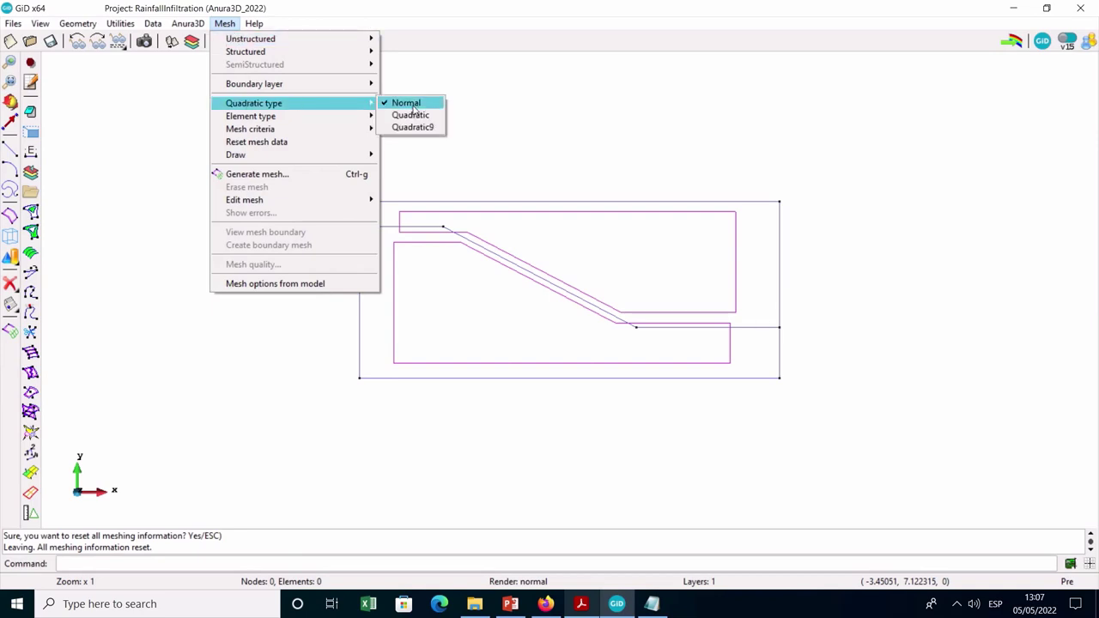
mouse_move(341, 121)
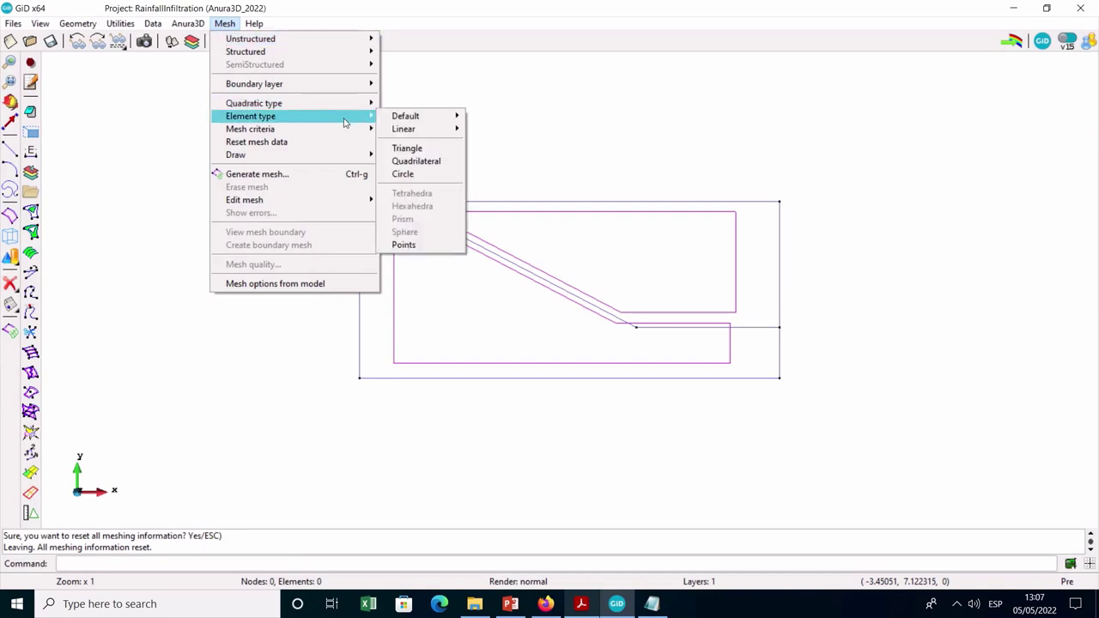
left_click(413, 149)
left_click_drag(347, 192, 805, 394)
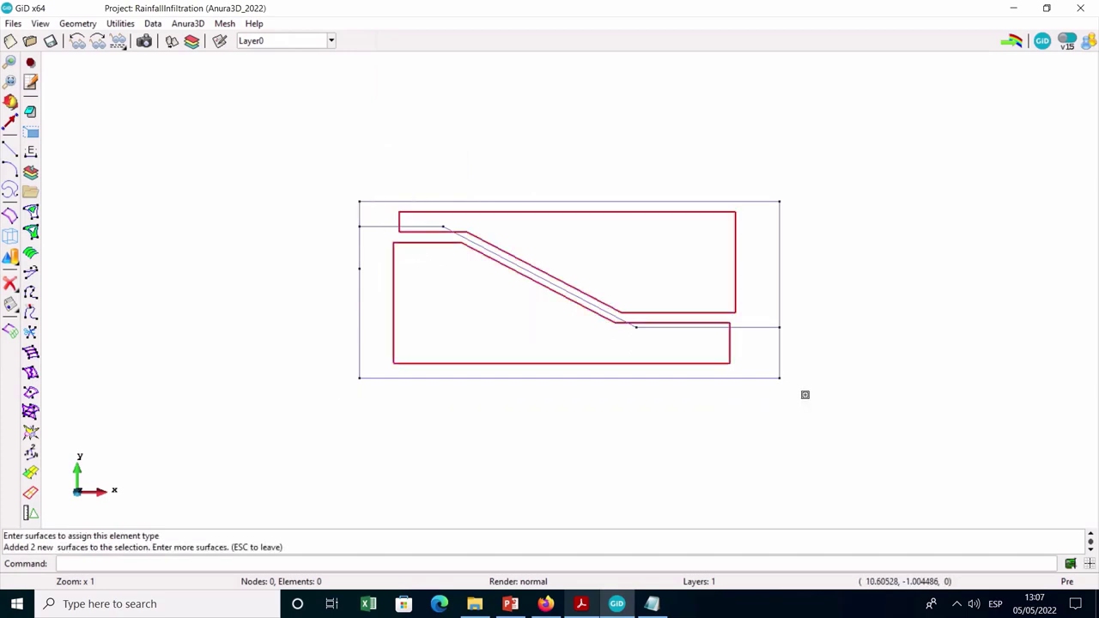
key("Escape")
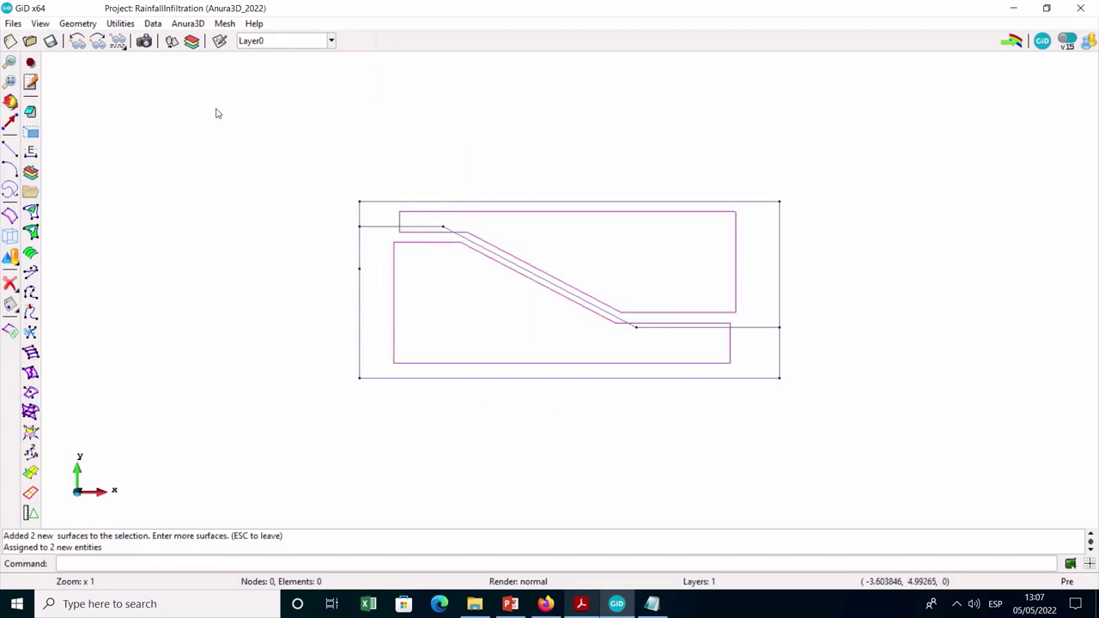
Assign an unstructured mesh size of 0.4 to both surfaces and start the mesh generation
left_click(225, 24)
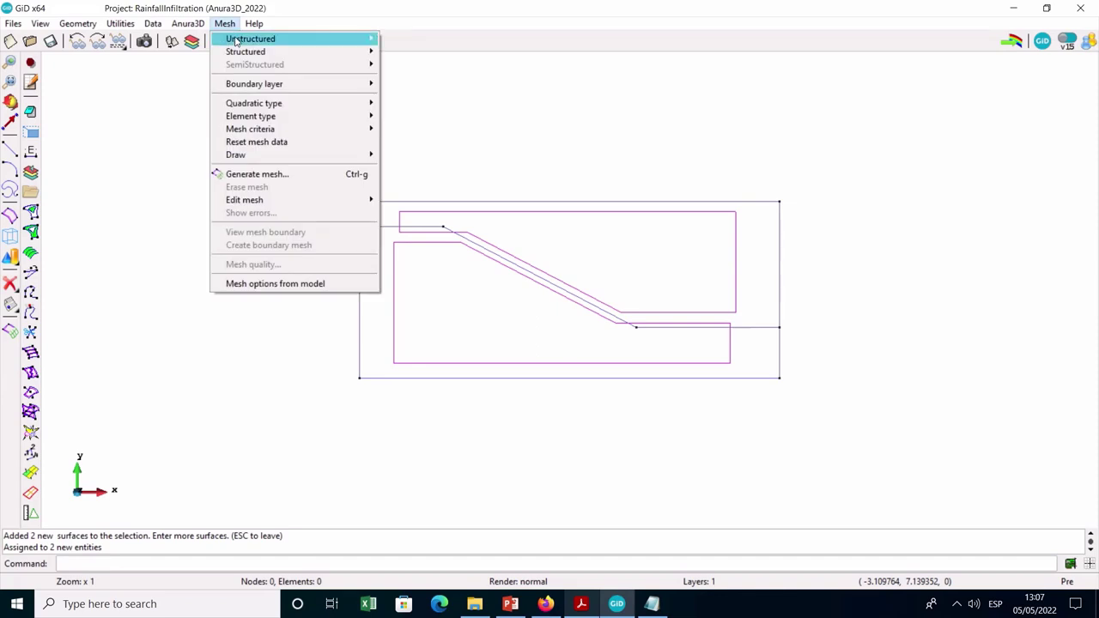
mouse_move(245, 39)
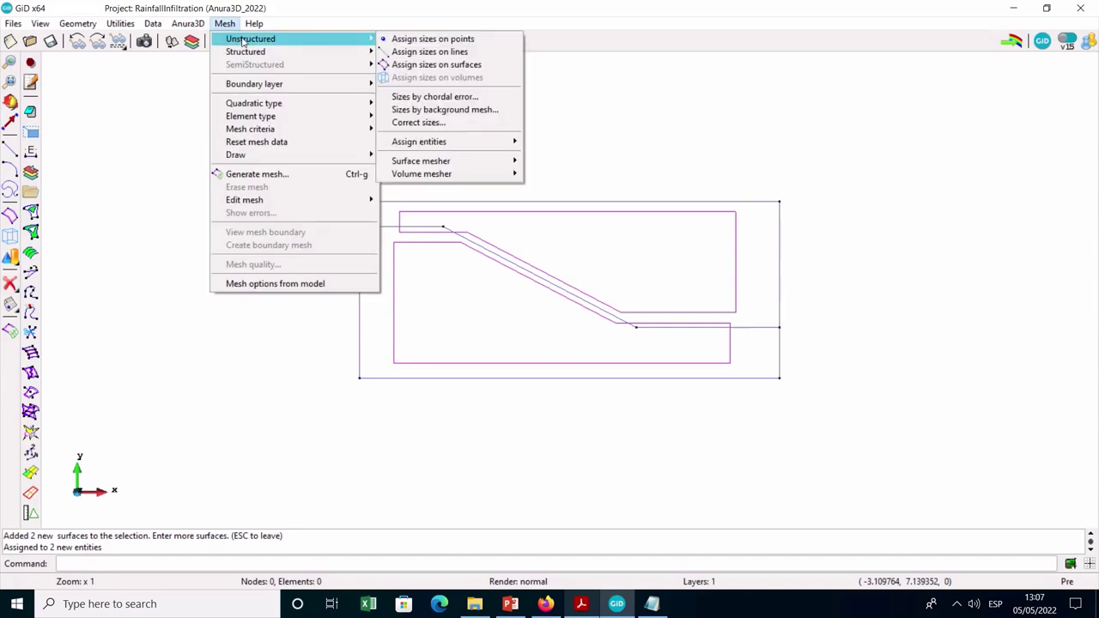
left_click(422, 65)
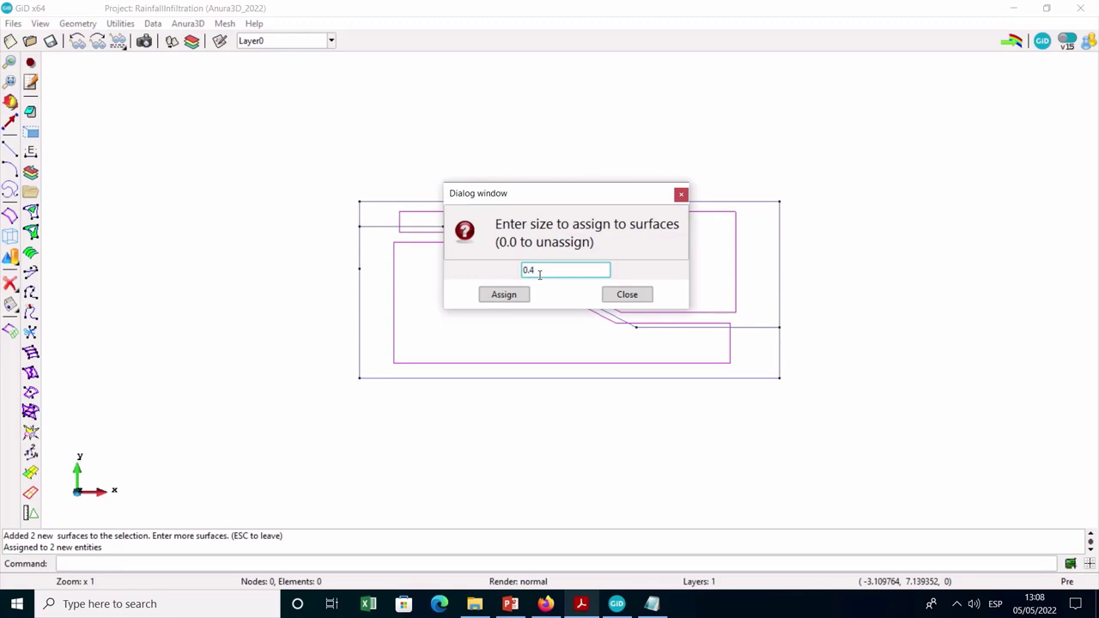
left_click(504, 293)
left_click(351, 194)
left_click(791, 384)
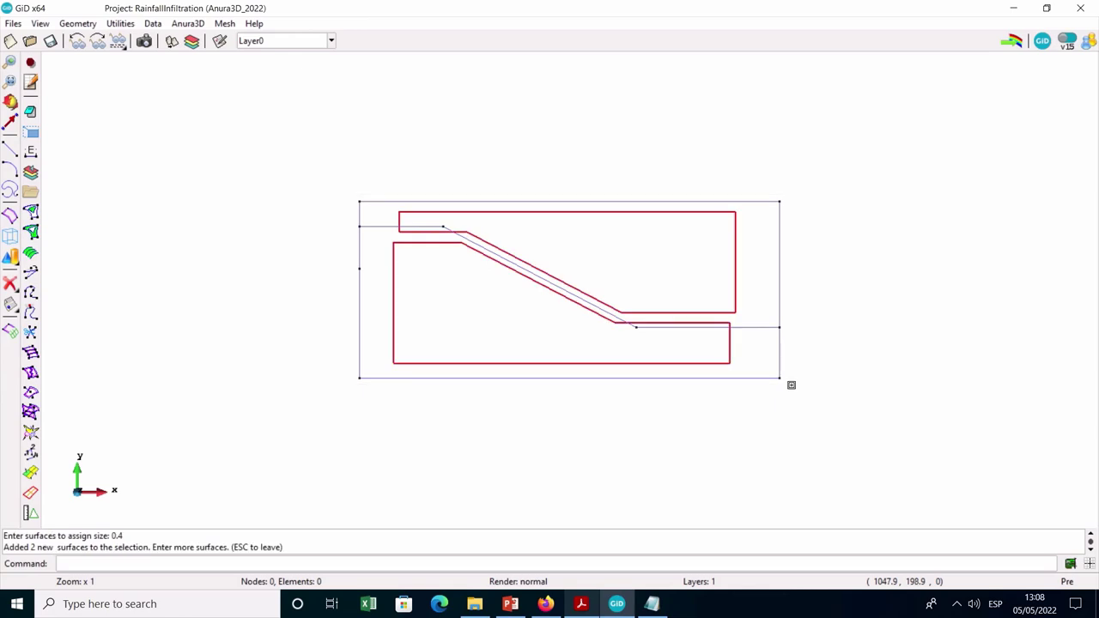
key("Escape")
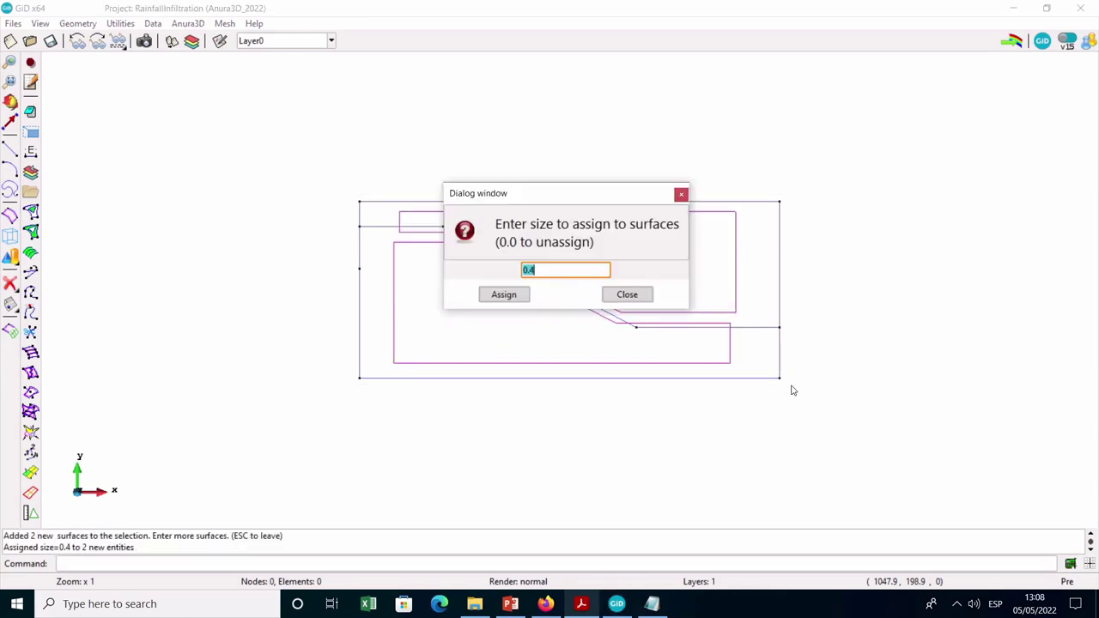
left_click(626, 294)
left_click(224, 24)
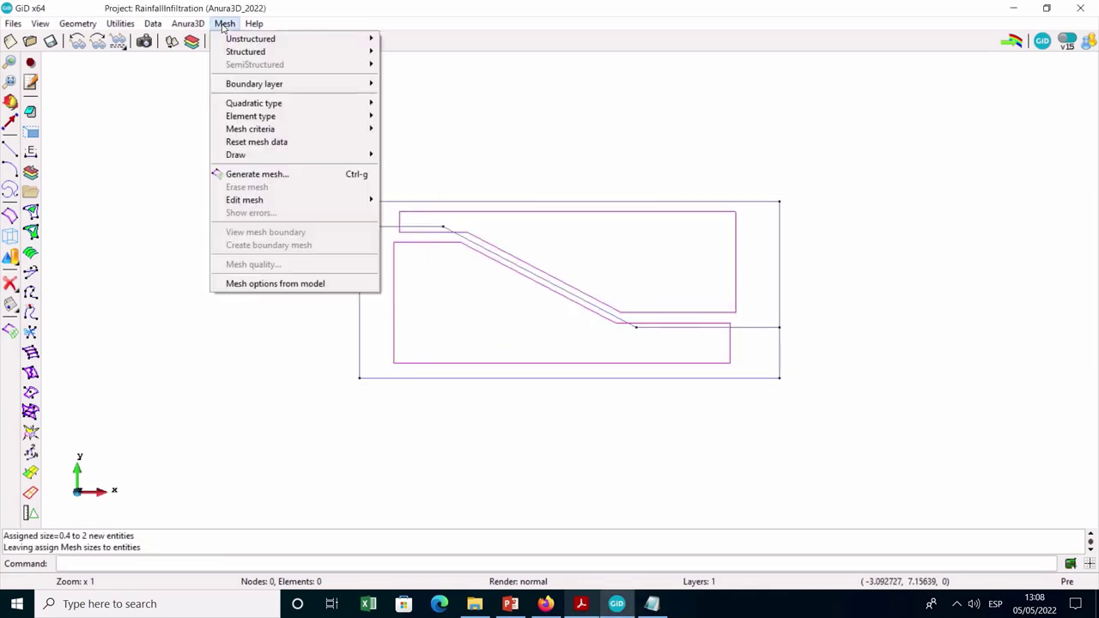
left_click(287, 174)
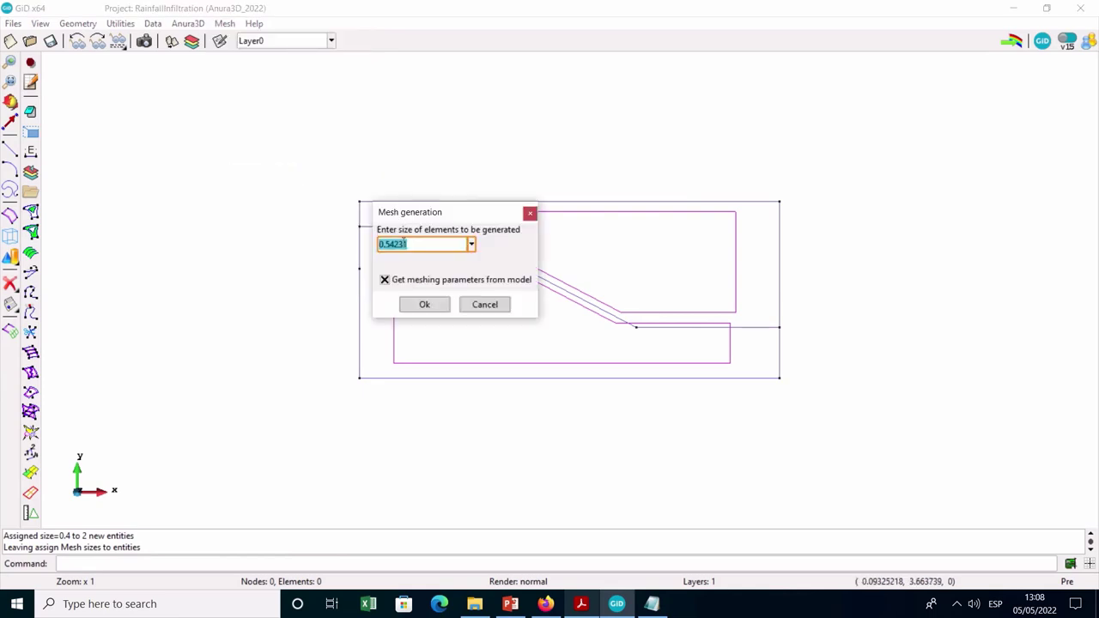
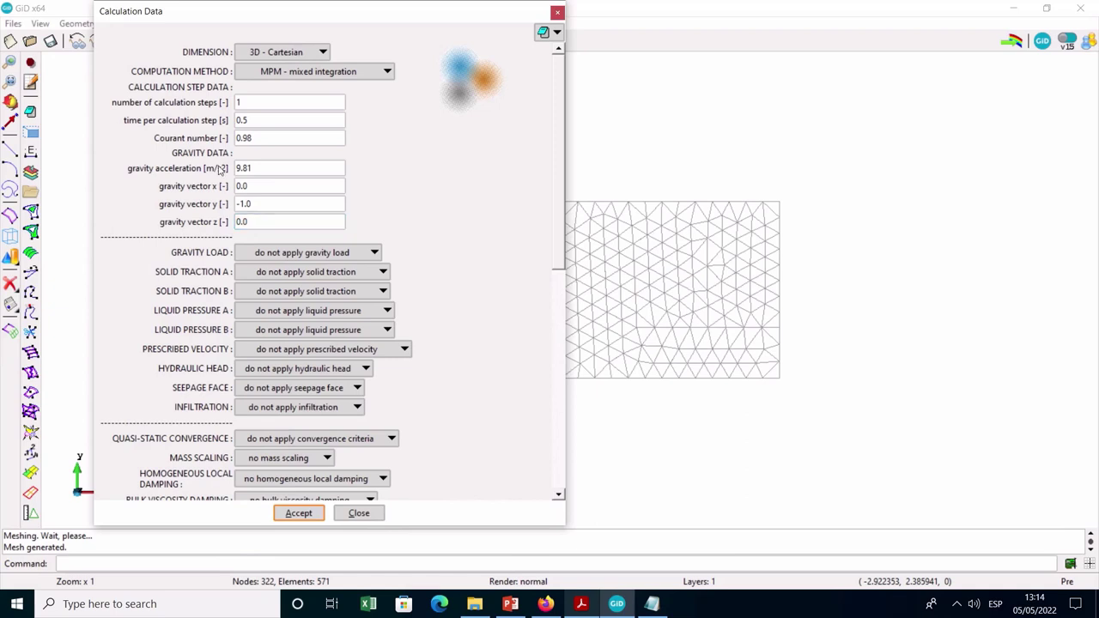
Set the calculation dimension to 2D - plane strain and apply a stepwise gravity load with an initial multiplier of 1.0
left_click(270, 53)
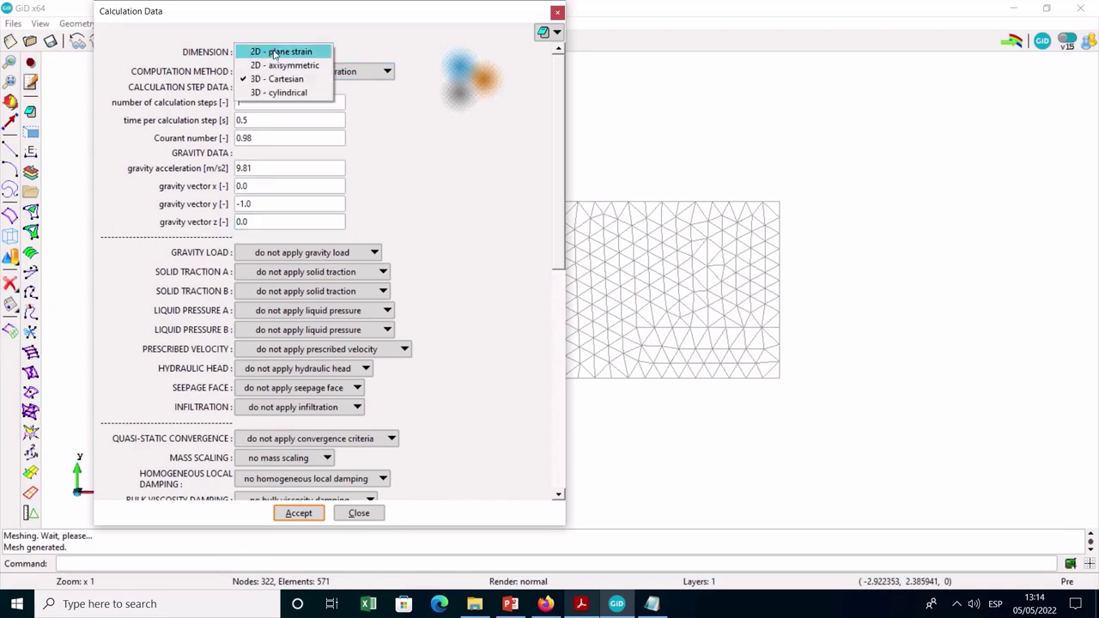
left_click(274, 53)
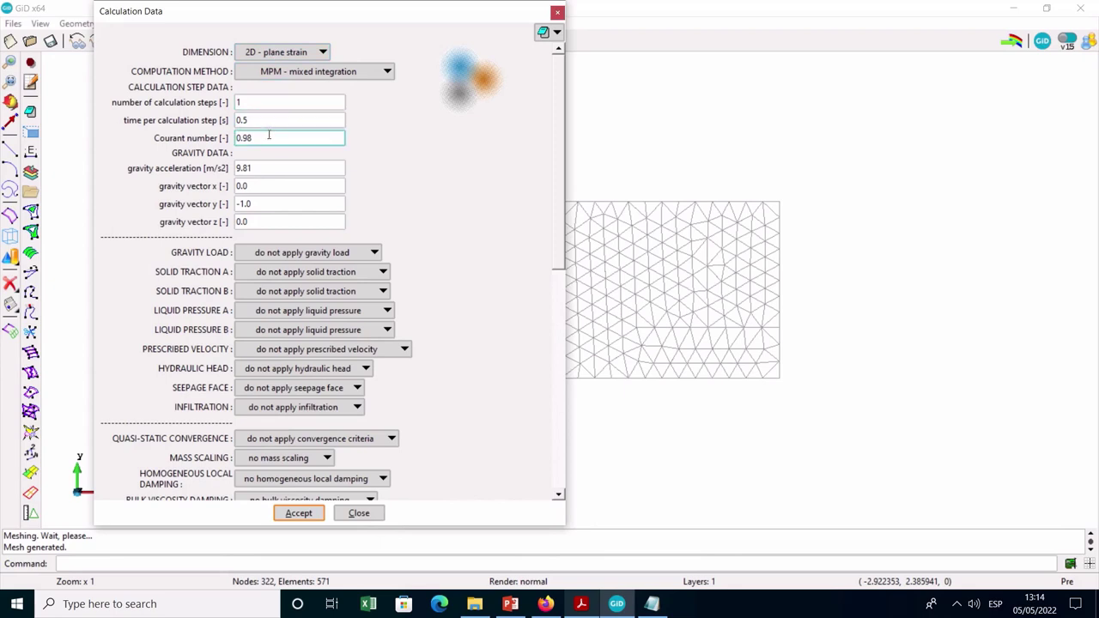
left_click(278, 253)
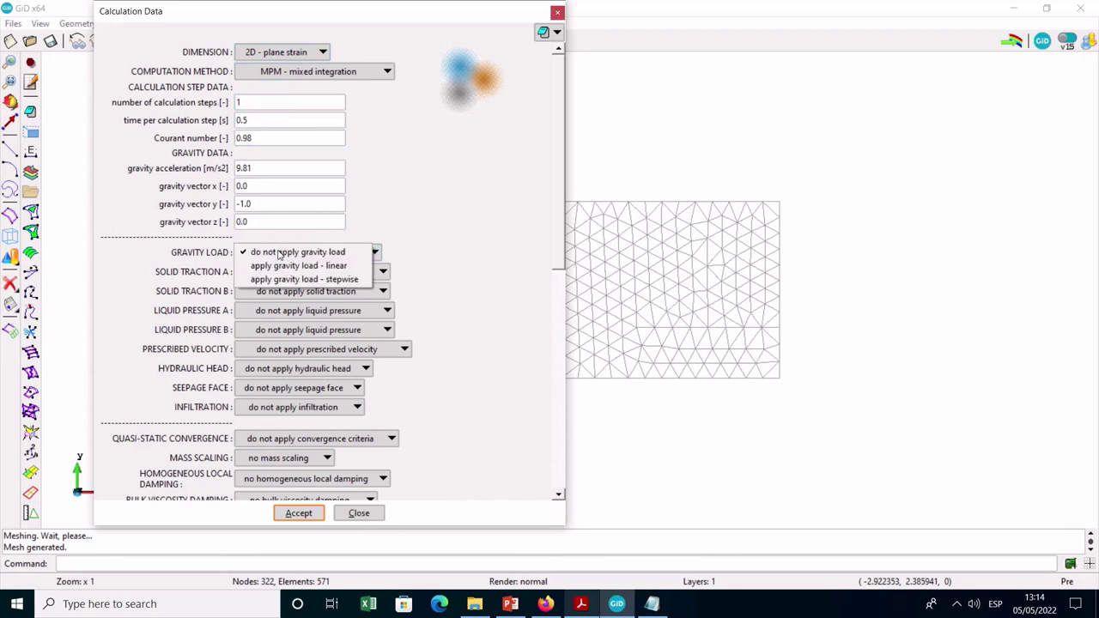
left_click(283, 279)
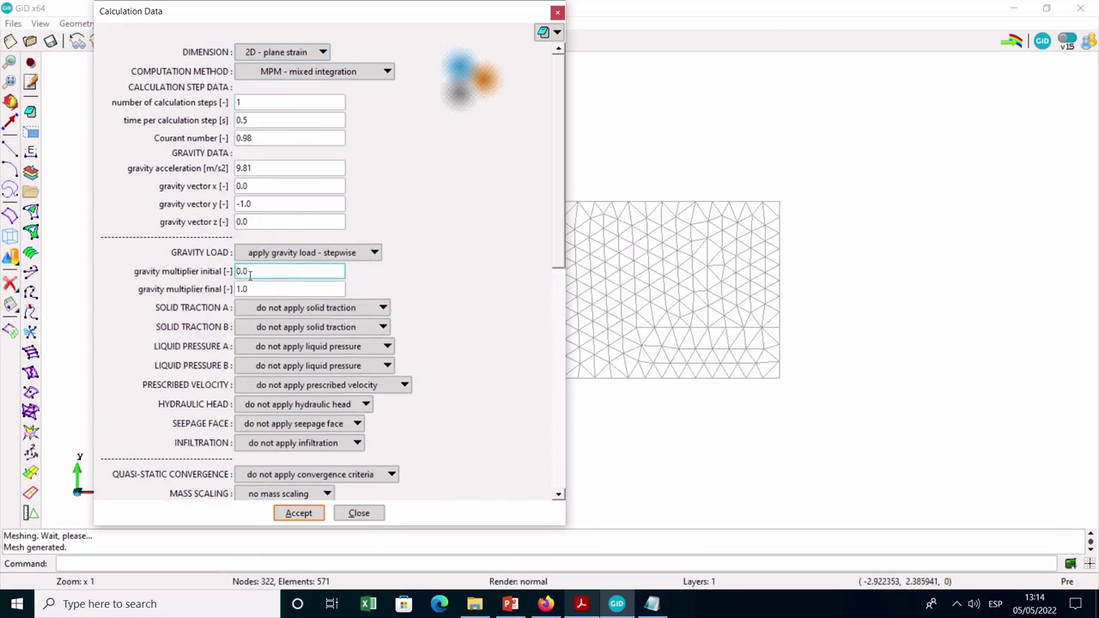
left_click(236, 271)
key("Delete")
type("1")
Apply liquid pressure B with the linear option and set its initial multiplier to 1.0
left_click(262, 366)
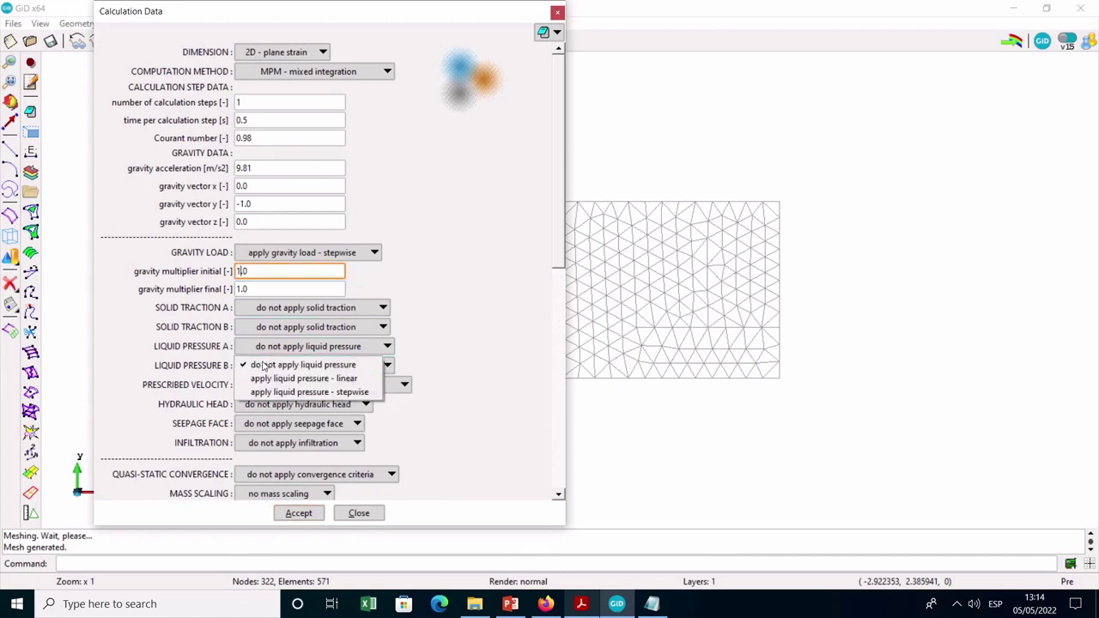
left_click(257, 380)
left_click(237, 383)
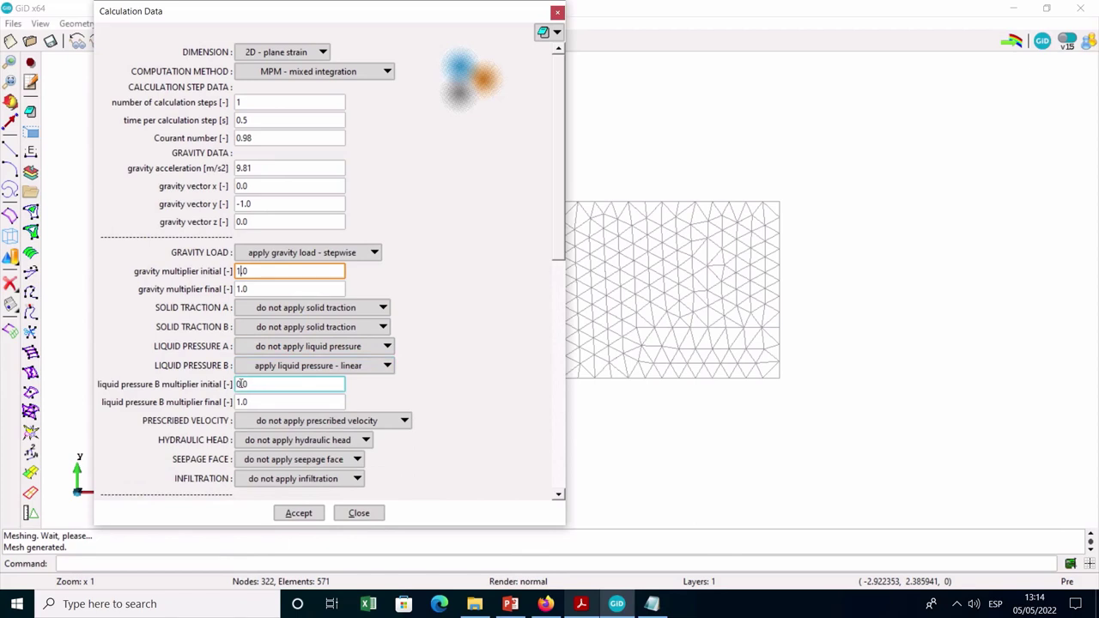
key("Delete")
type("1")
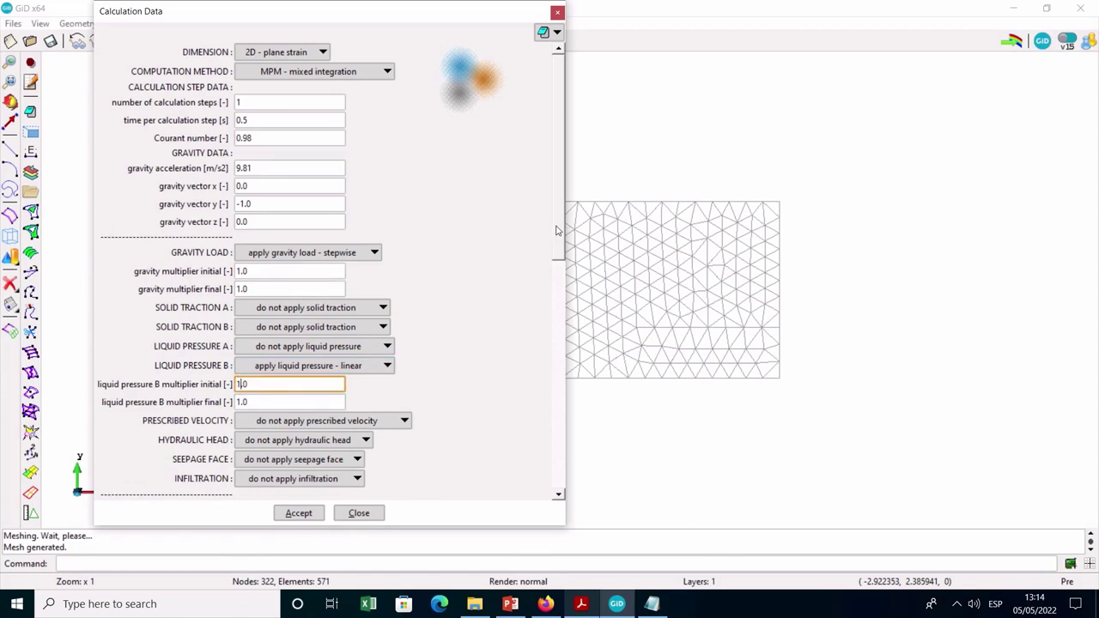
Apply the seepage face condition in the calculation data
scroll(556, 230, "down", 10)
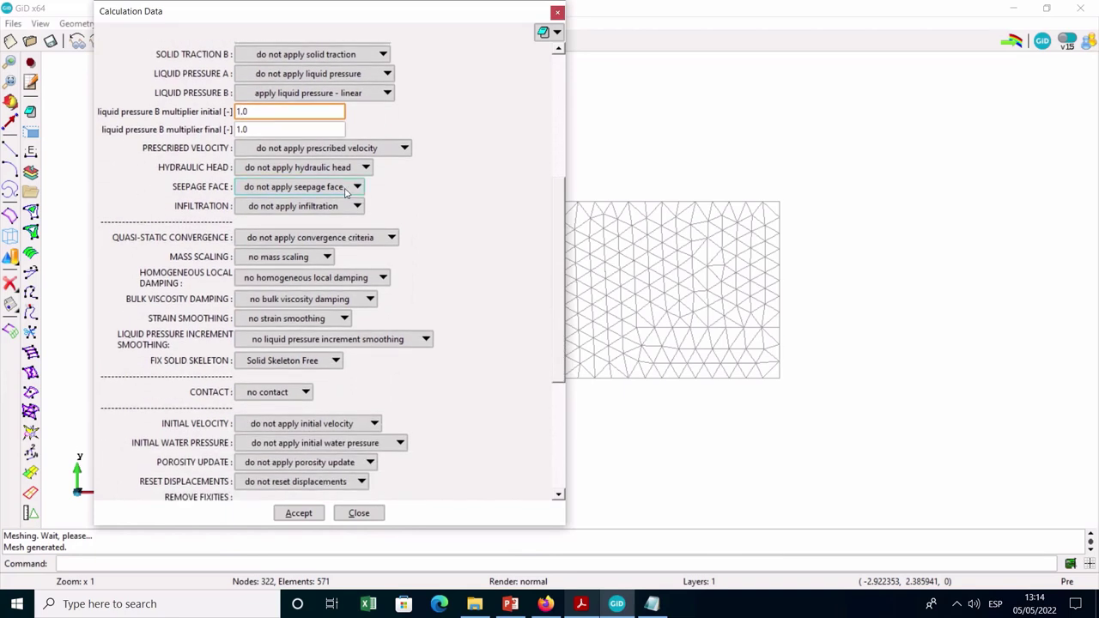
left_click(346, 189)
left_click(343, 200)
Apply the quasi-static convergence criteria and set the maximum time steps to 5000
left_click(325, 238)
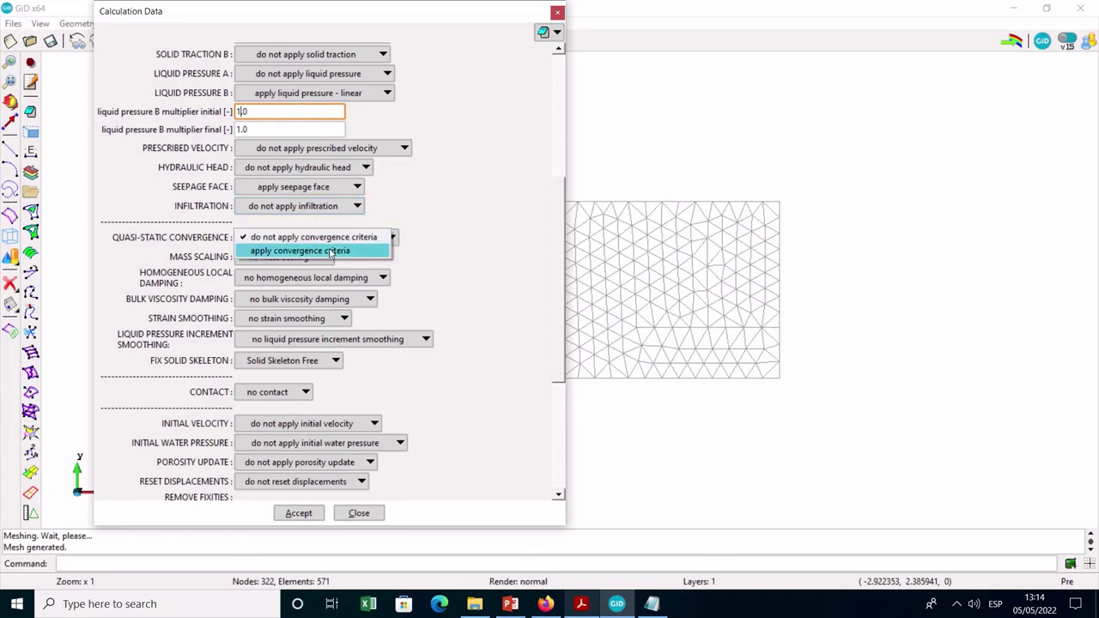
left_click(331, 251)
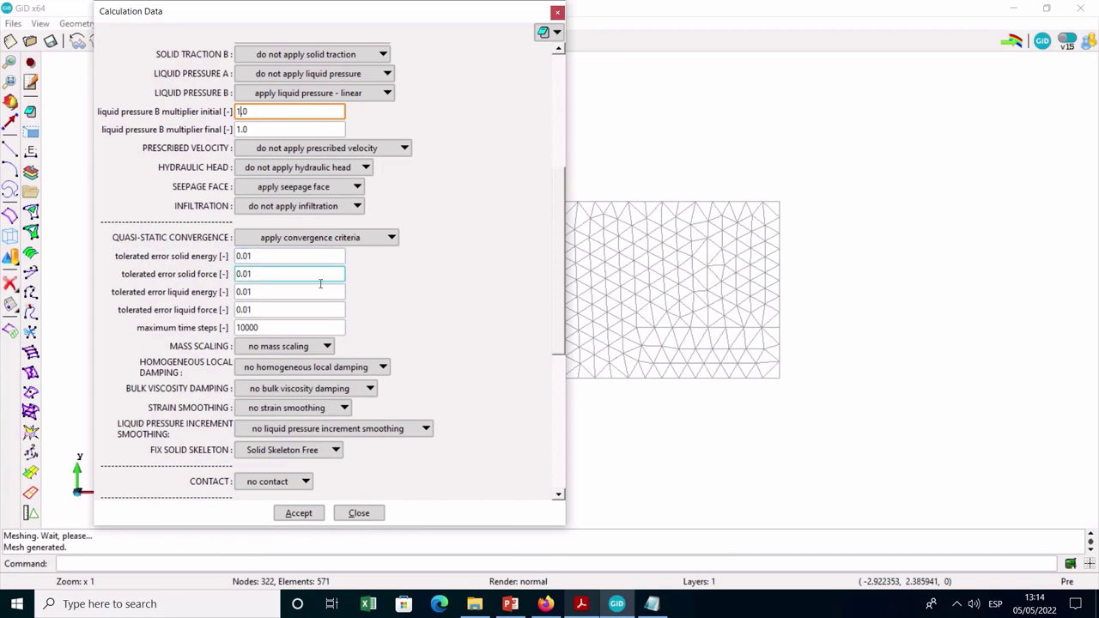
left_click(251, 327)
double_click(251, 327)
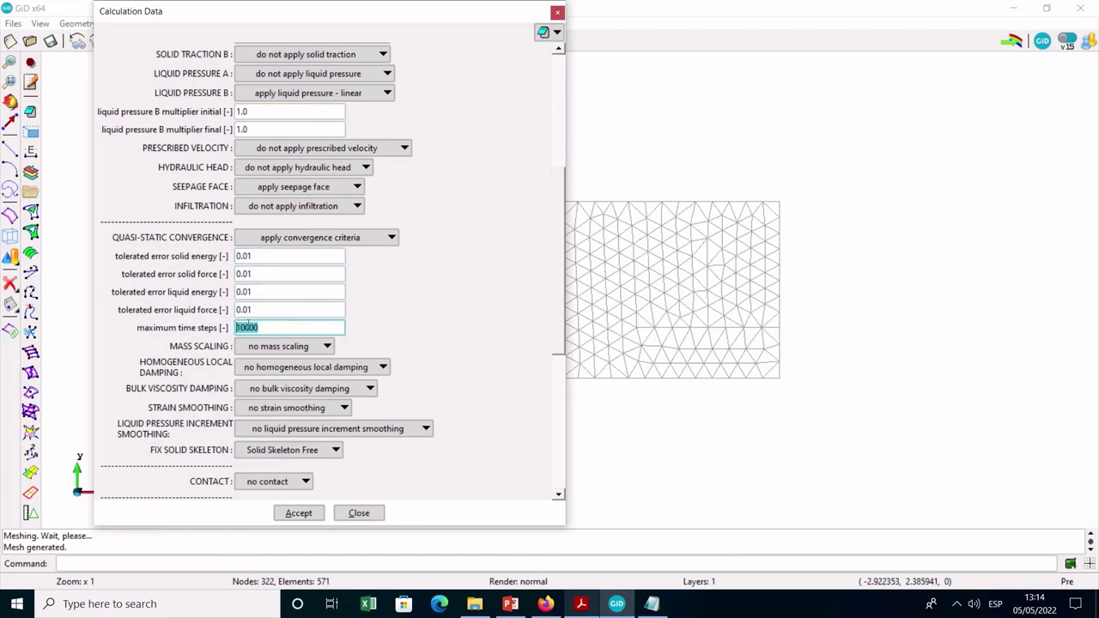
type("5000")
Apply mass scaling in the calculation data with a factor of 80
left_click(290, 345)
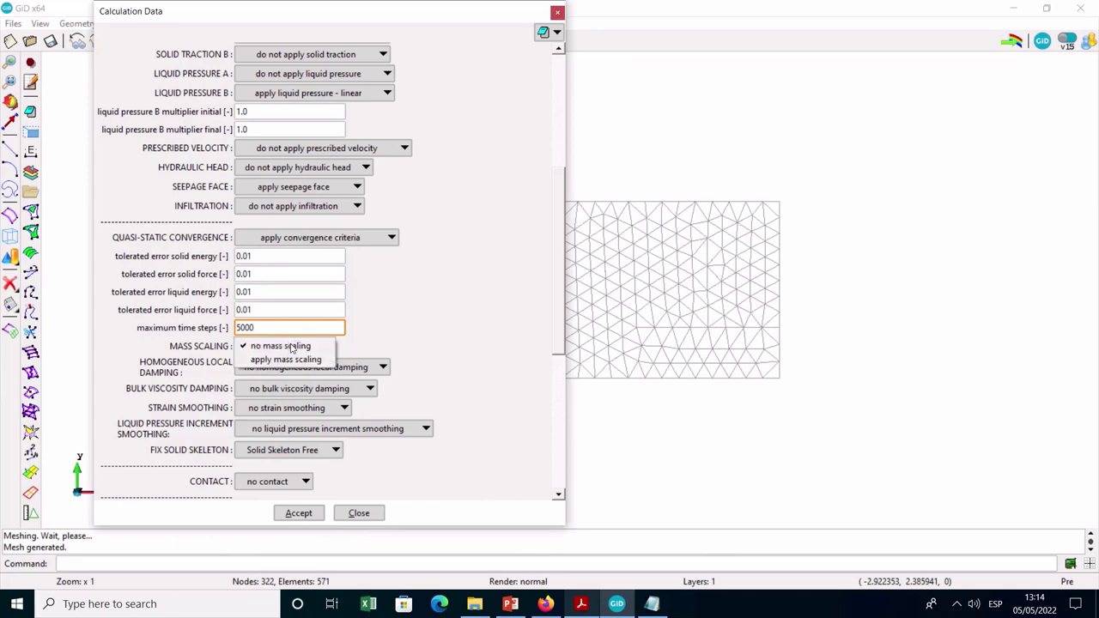
left_click(295, 360)
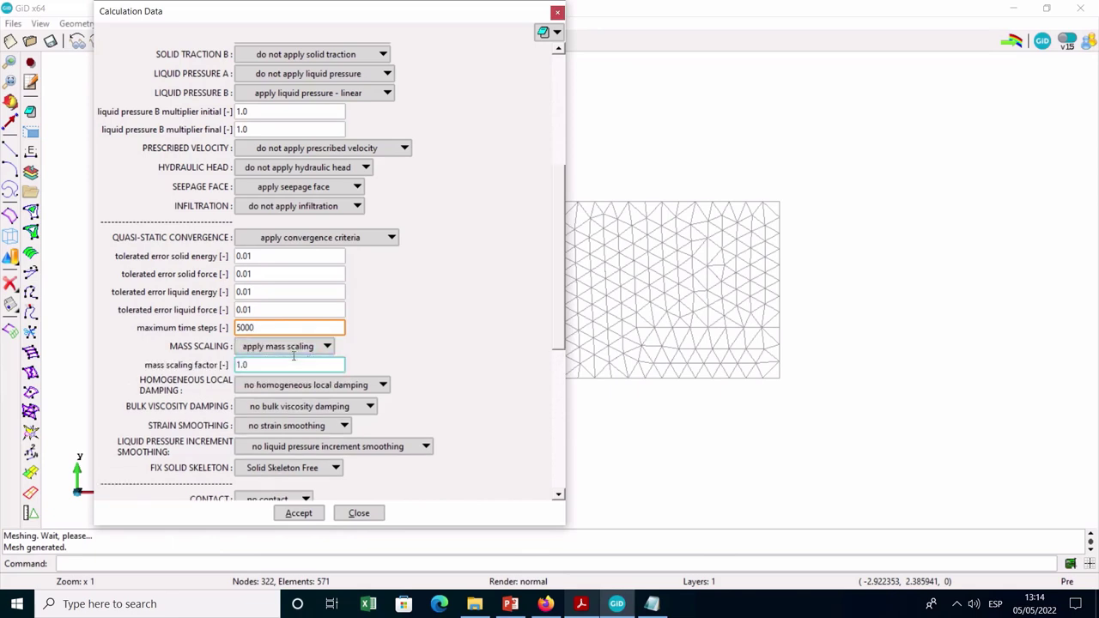
double_click(253, 366)
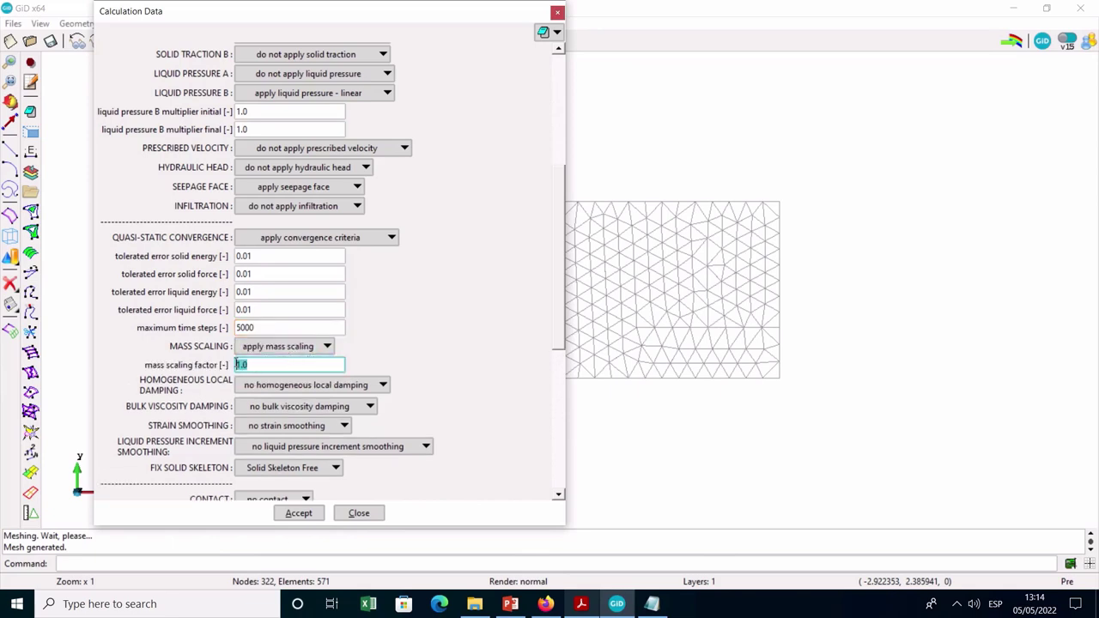
type("80")
Apply homogeneous local damping with a local damping coefficient of 0.05
left_click(273, 385)
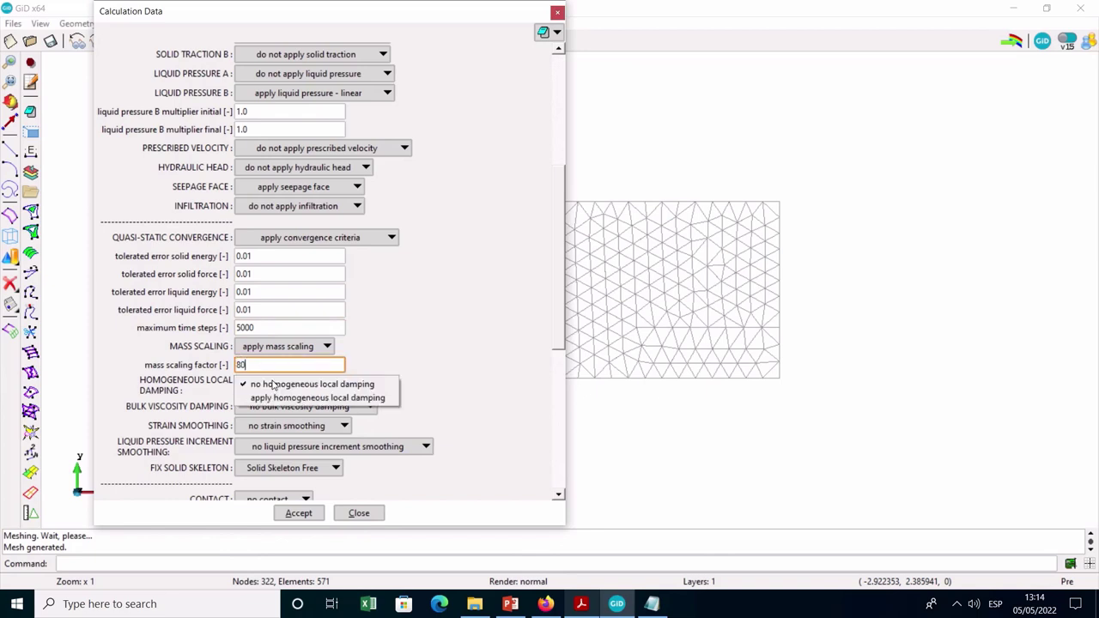
left_click(291, 397)
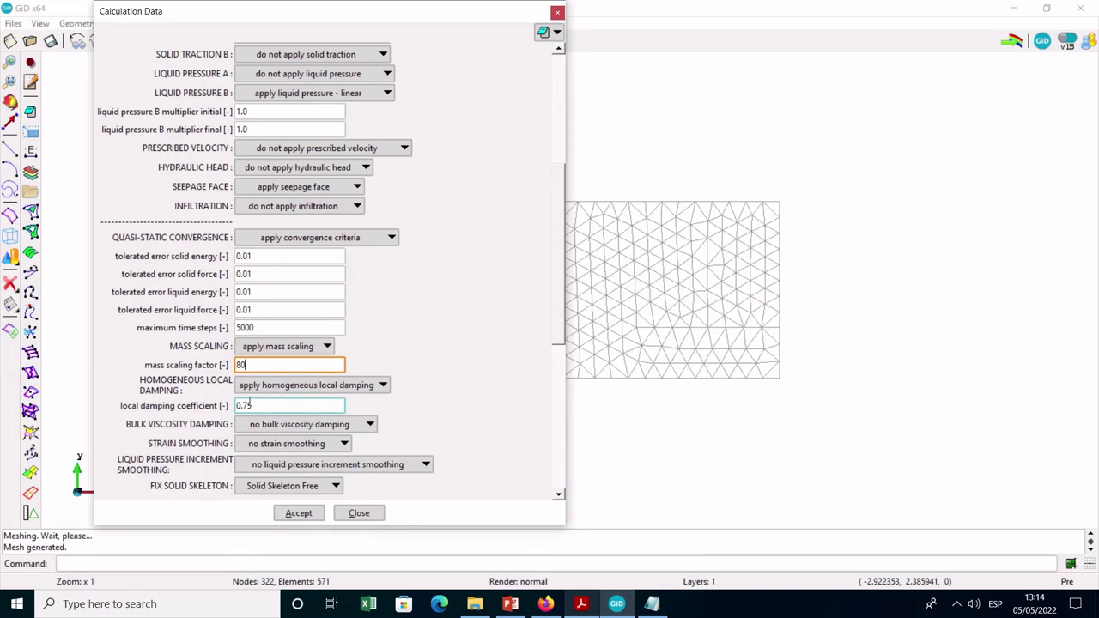
left_click(243, 405)
key("Delete")
type("0")
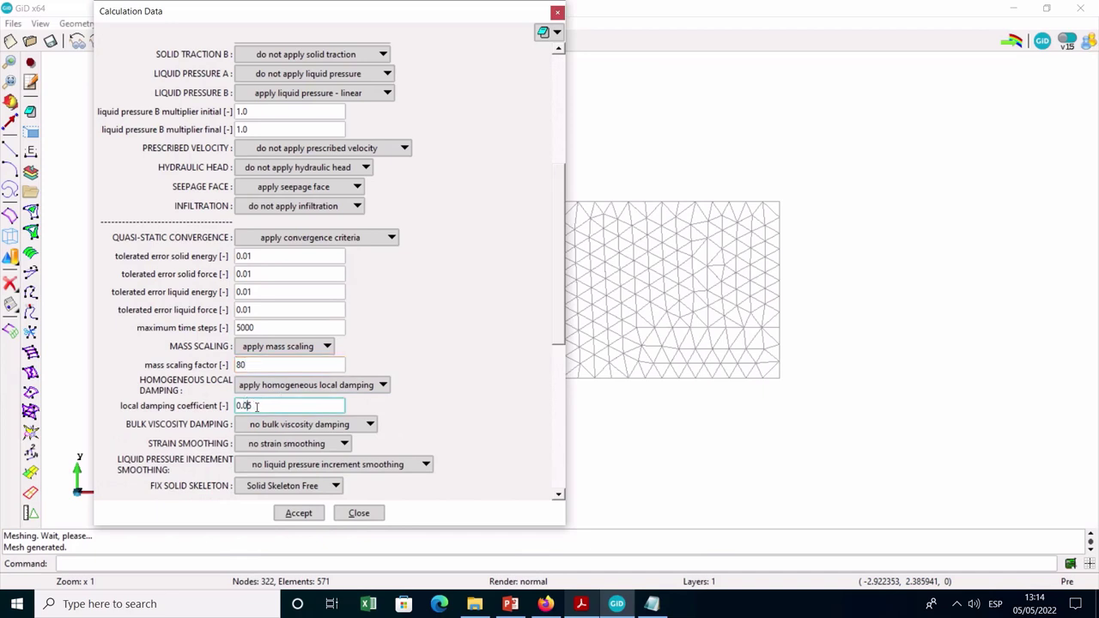
Apply strain smoothing and liquid pressure increment smoothing in the calculation data
left_click(283, 442)
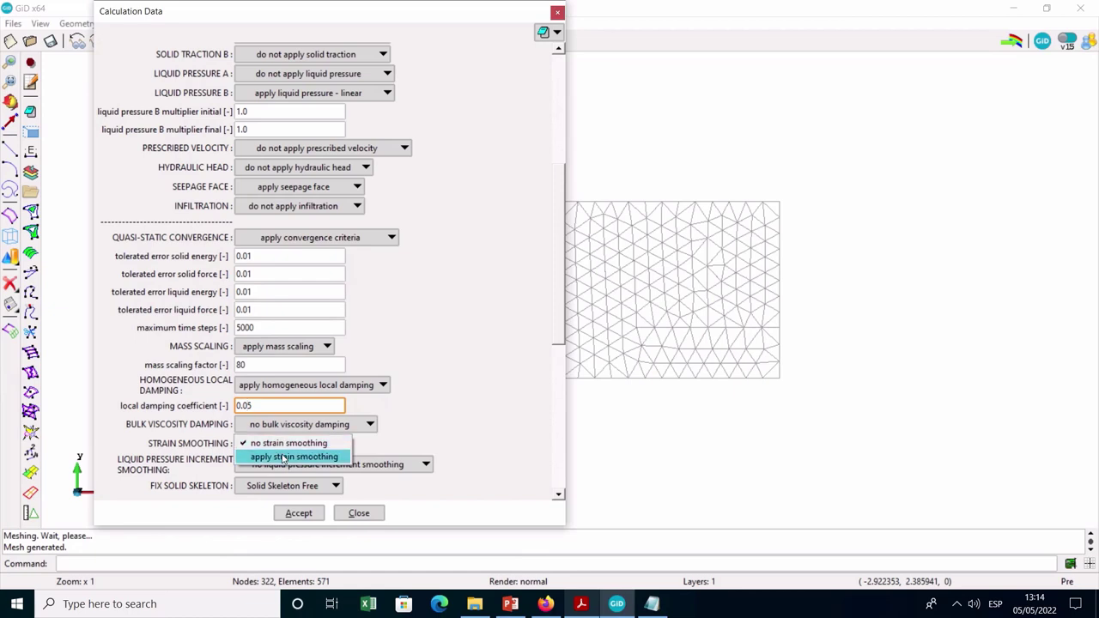
left_click(282, 456)
left_click_drag(556, 326, 543, 437)
scroll(379, 225, "down", 3)
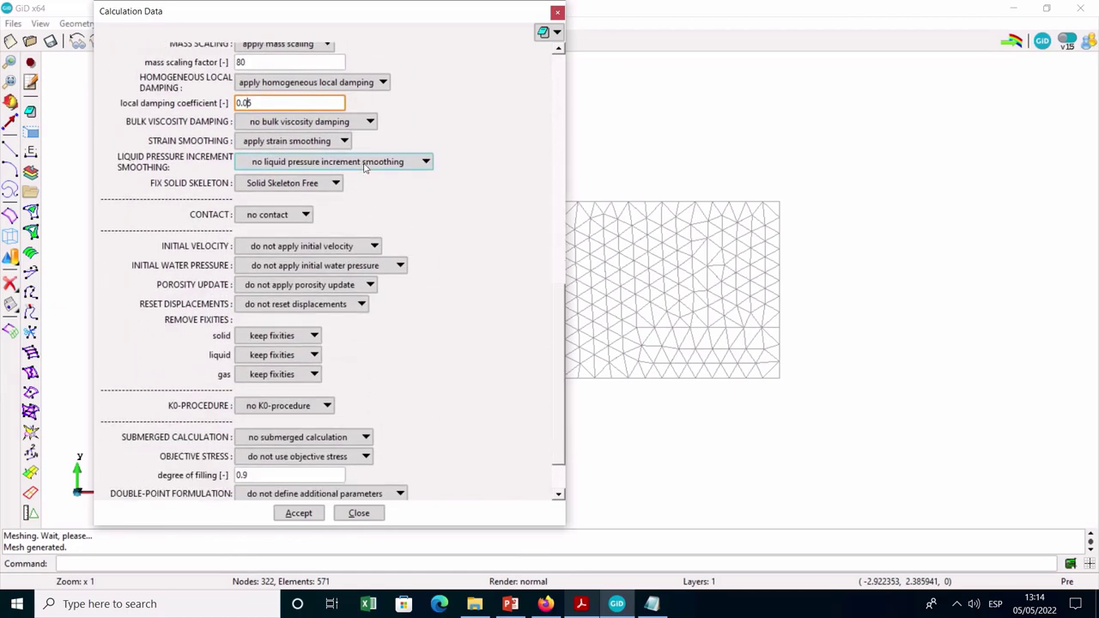
left_click(364, 167)
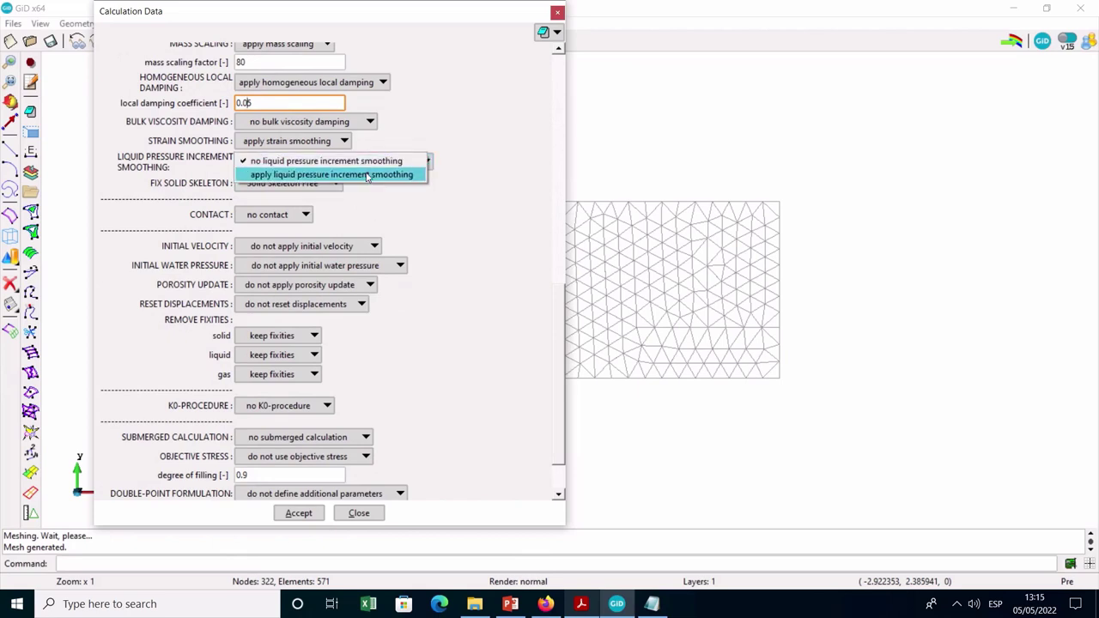
left_click(367, 175)
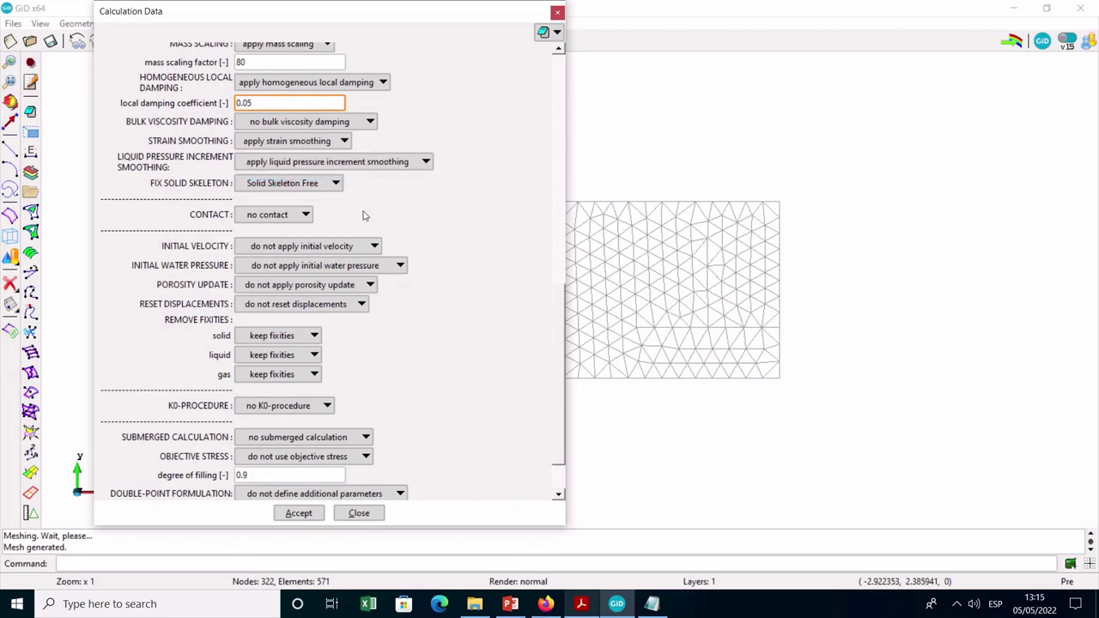
Apply the K0-procedure, then accept the calculation data and close its window
left_click(307, 406)
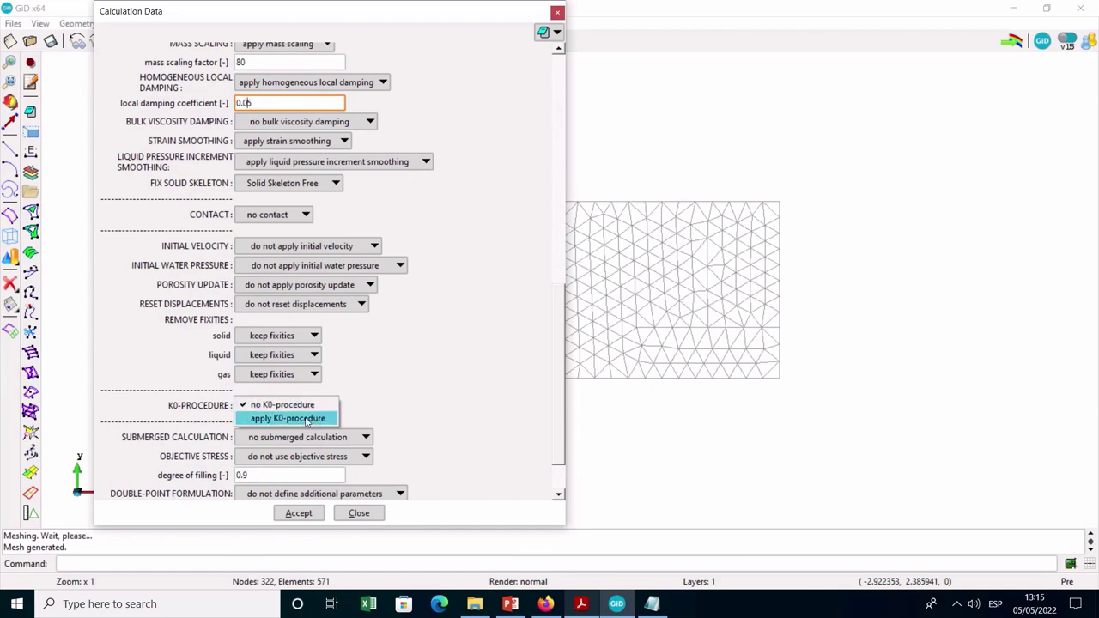
left_click(306, 419)
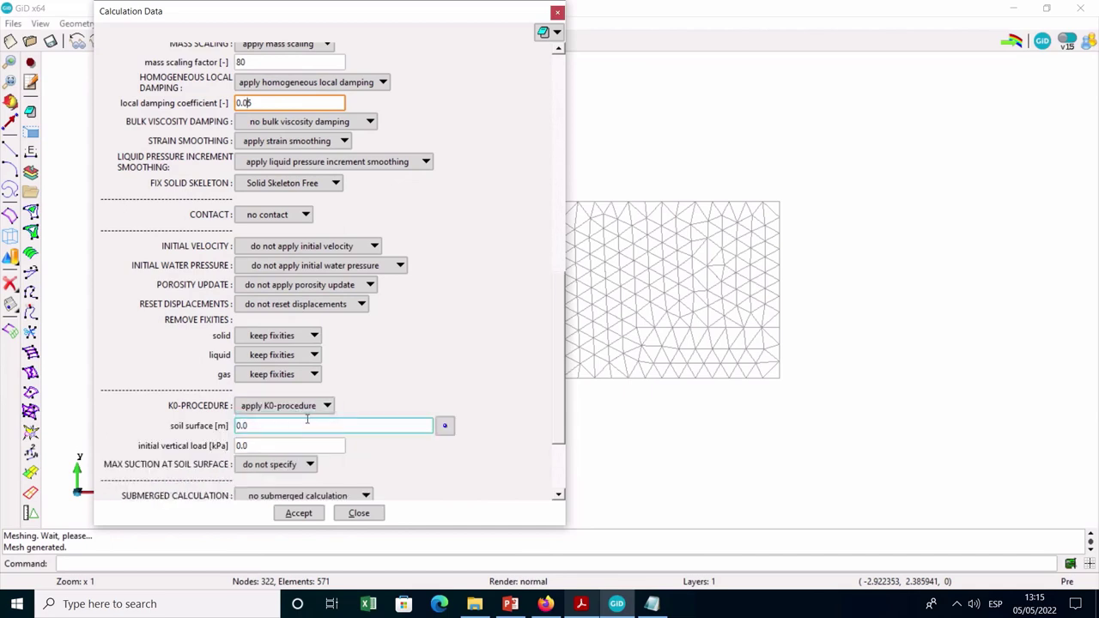
scroll(558, 417, "down", 3)
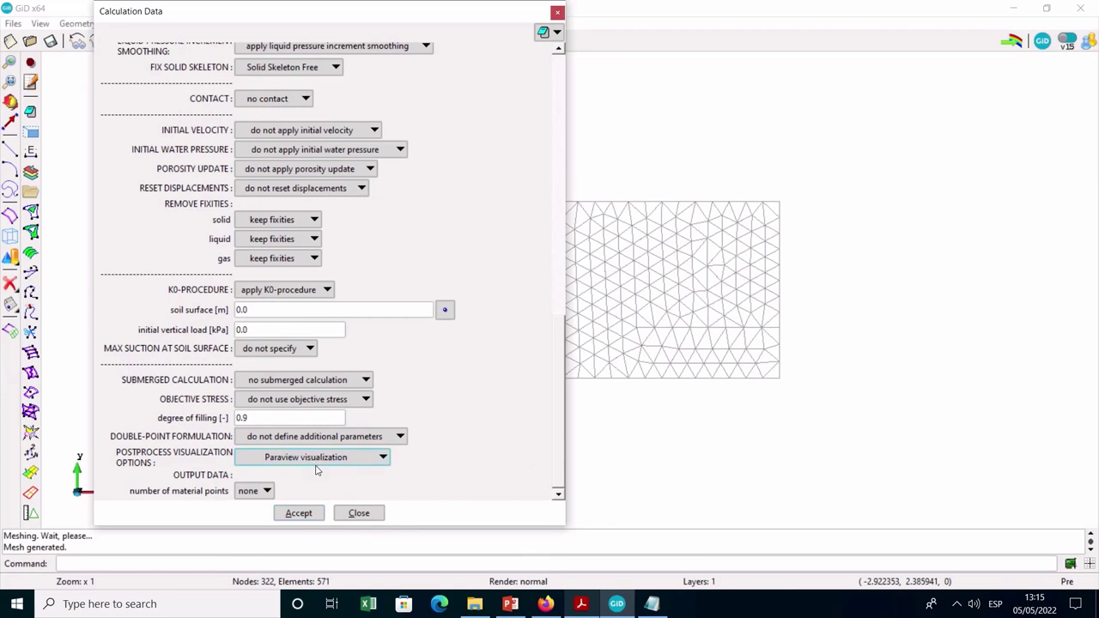
left_click(312, 515)
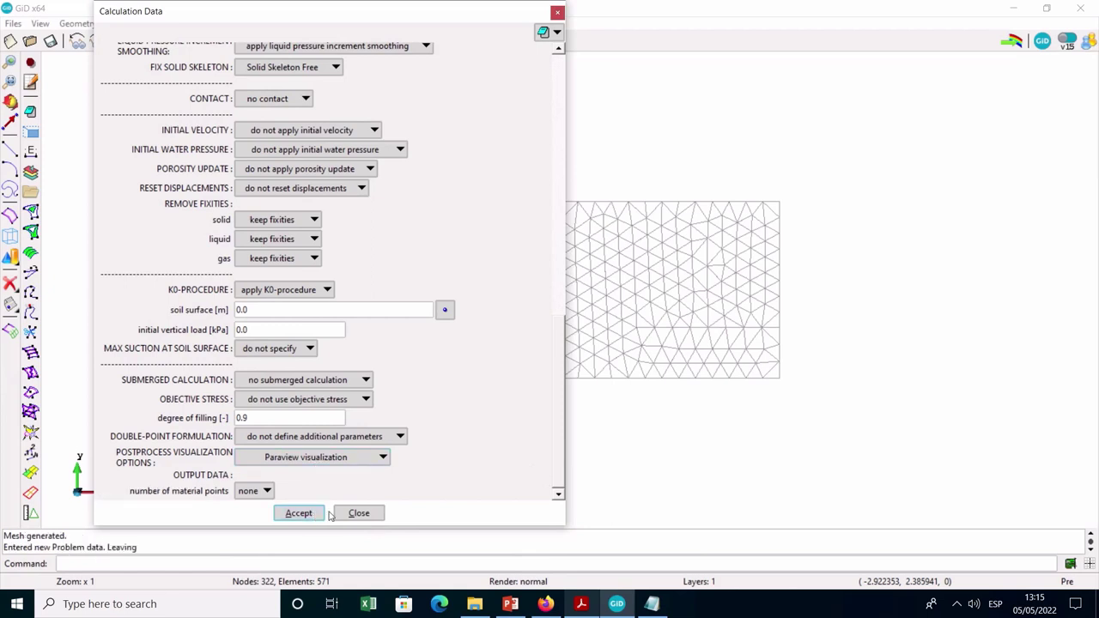
left_click(357, 513)
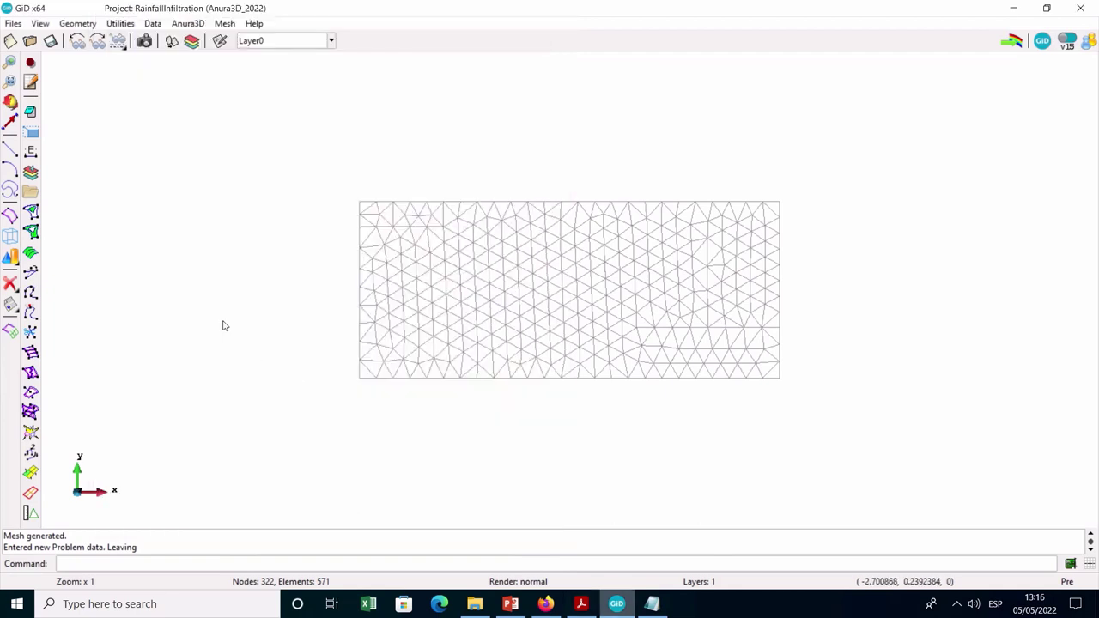
Save the RainfallInfiltration project and generate its Anura3D input files
left_click(50, 41)
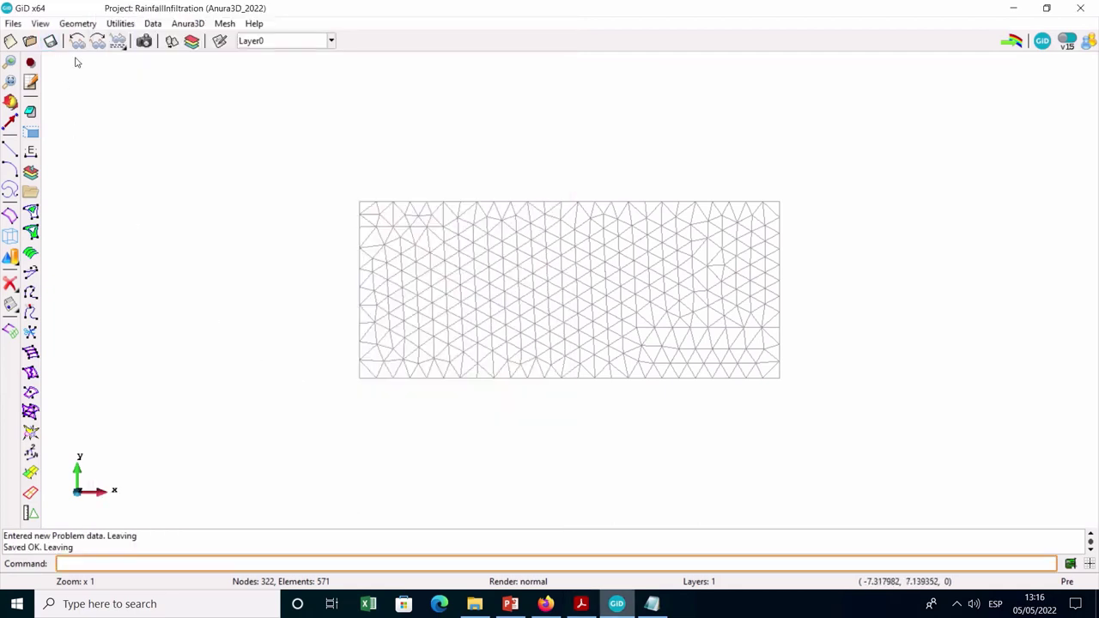
left_click(187, 23)
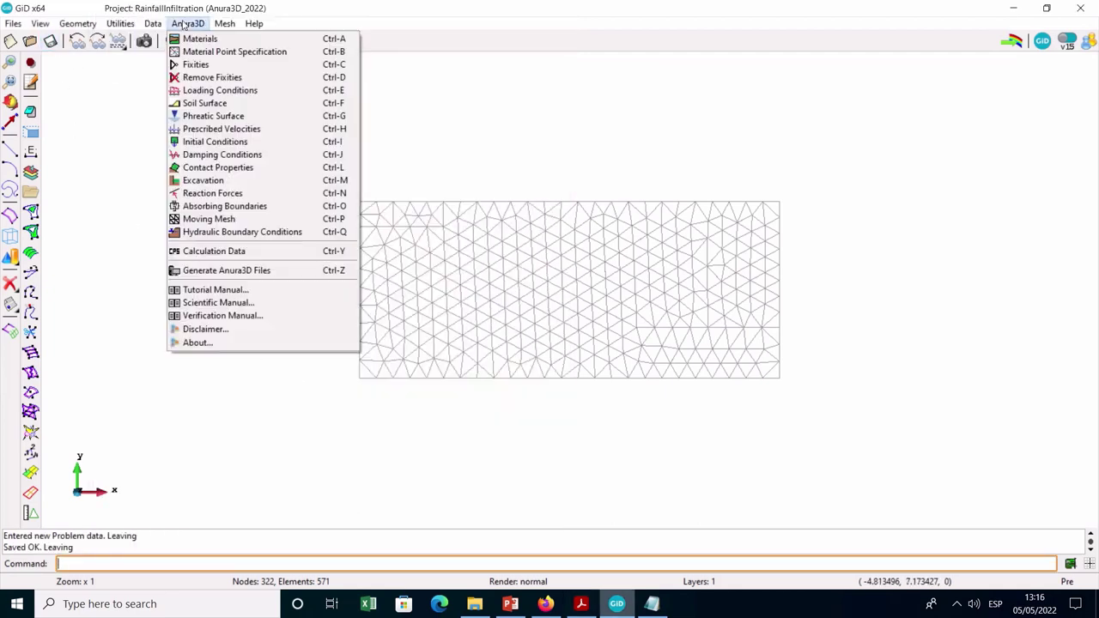
left_click(206, 270)
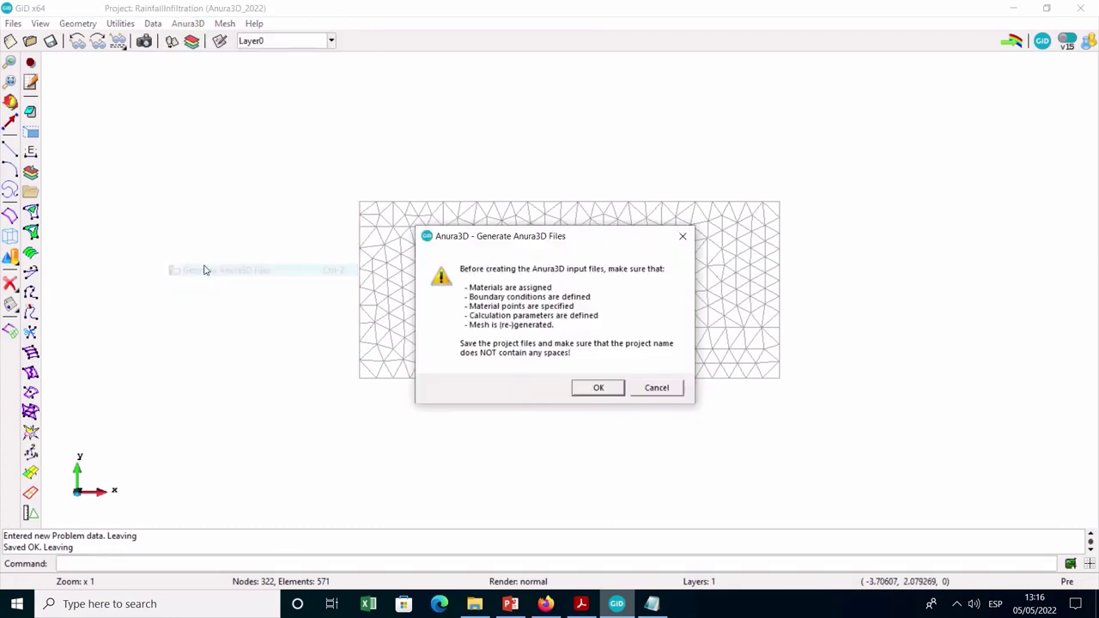
left_click(598, 388)
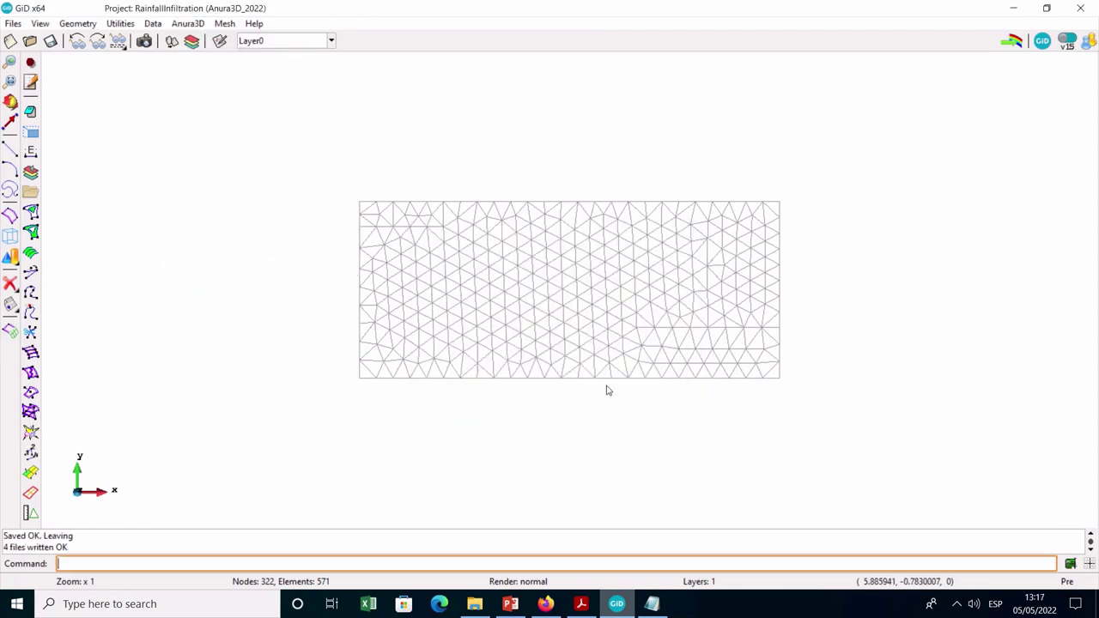
left_click(430, 295)
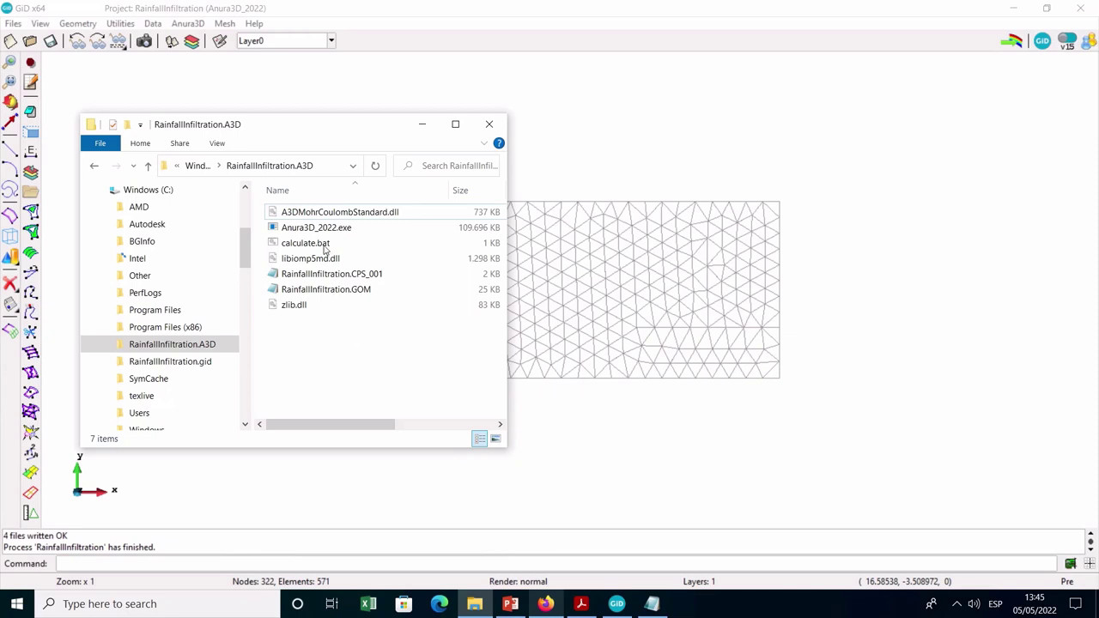
Run calculate.bat from the RainfallInfiltration.A3D folder in File Explorer
left_click(324, 247)
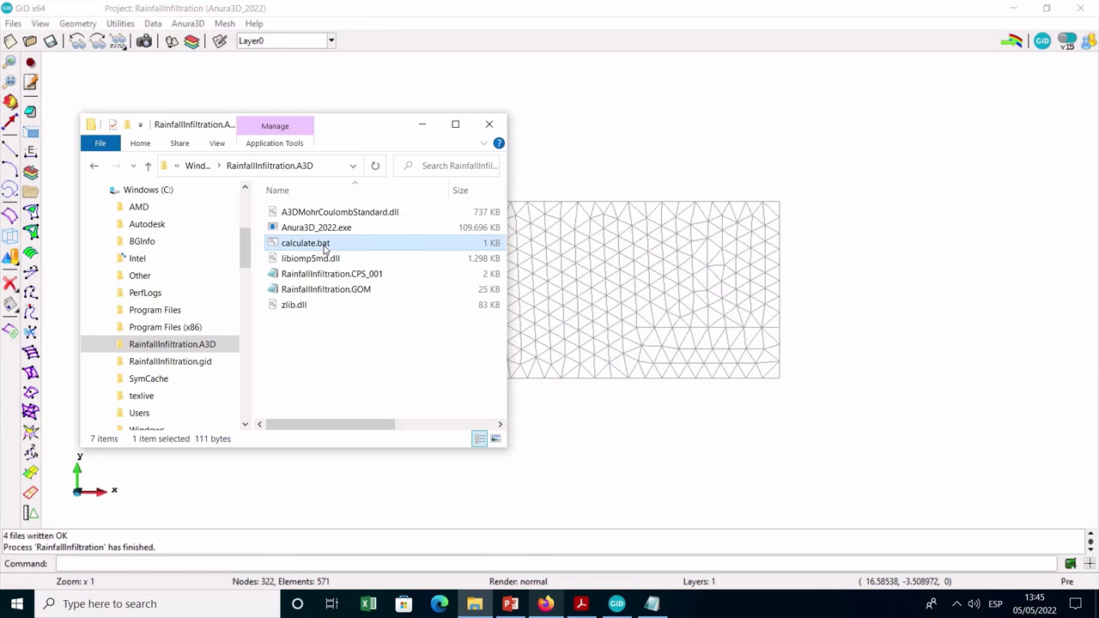
double_click(324, 247)
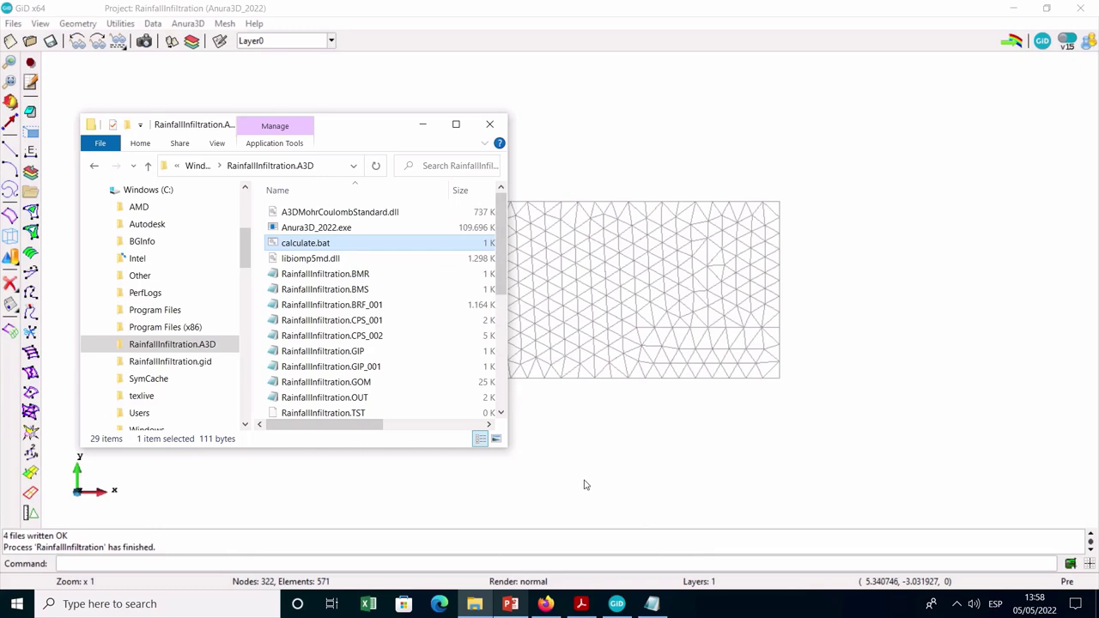
Open RainfallInfiltration.CPS_002 in Notepad and set the number of load steps to 22
double_click(375, 341)
left_click(685, 127)
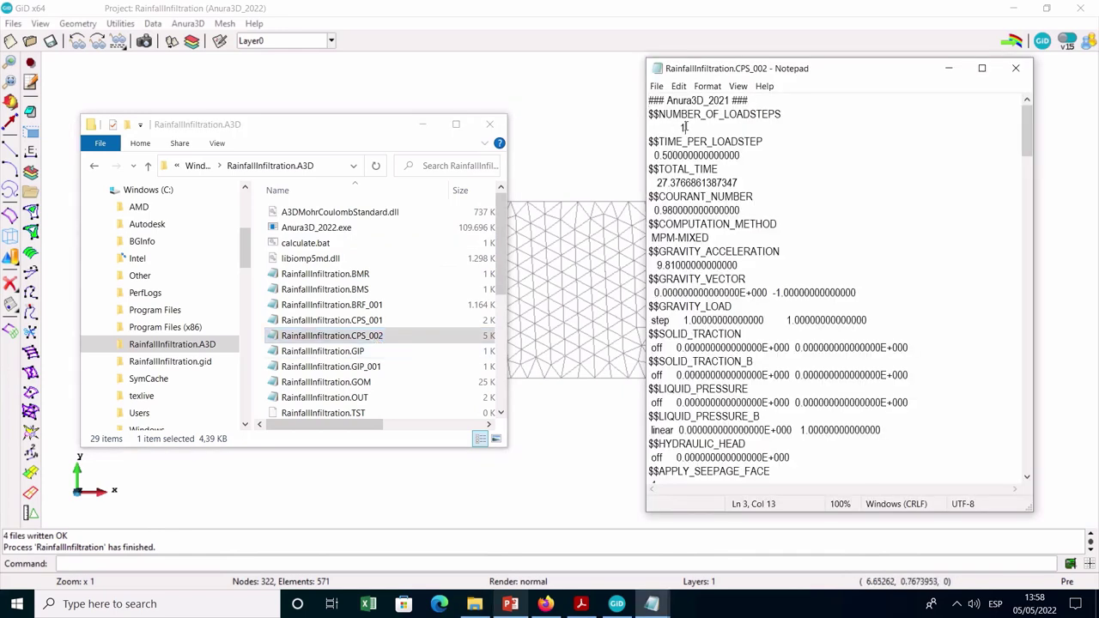
key("BackSpace")
type("22")
Set the time per load step to 1.0 in the CPS_002 file
key("Down")
key("Down")
key("Home")
key("Right")
key("Right")
key("shift+Right")
key("shift+Right")
key("shift+Right")
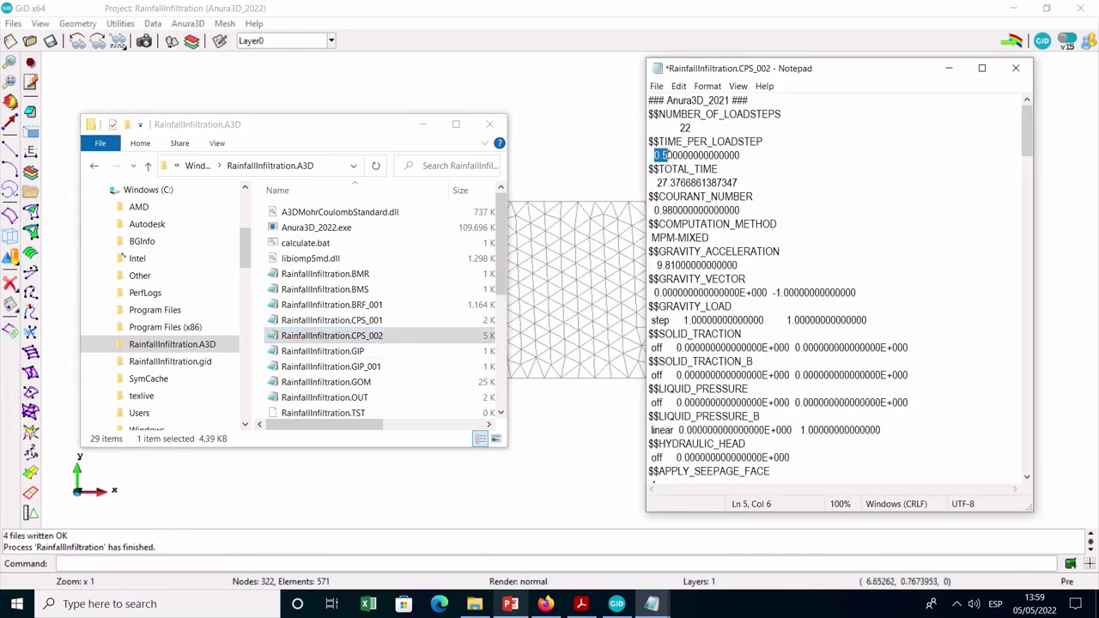
type("1.")
Set APPLY_INFILTRATION to 1 and QUASISTATIC_CONVERGENCE to 0 in the CPS_002 file
scroll(710, 310, "down", 2)
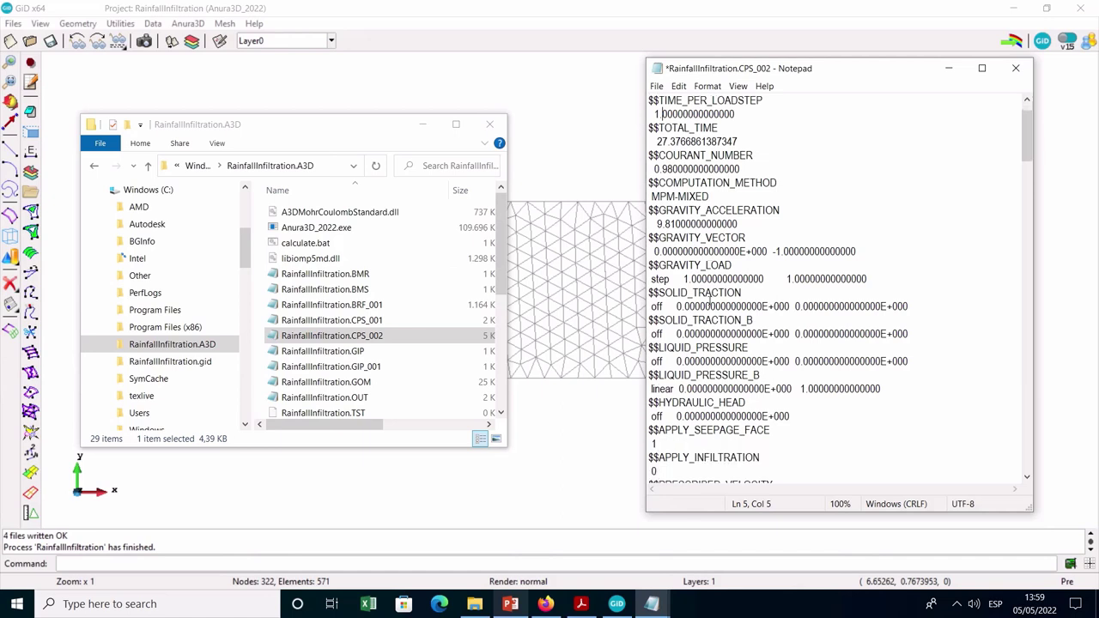
left_click(676, 427)
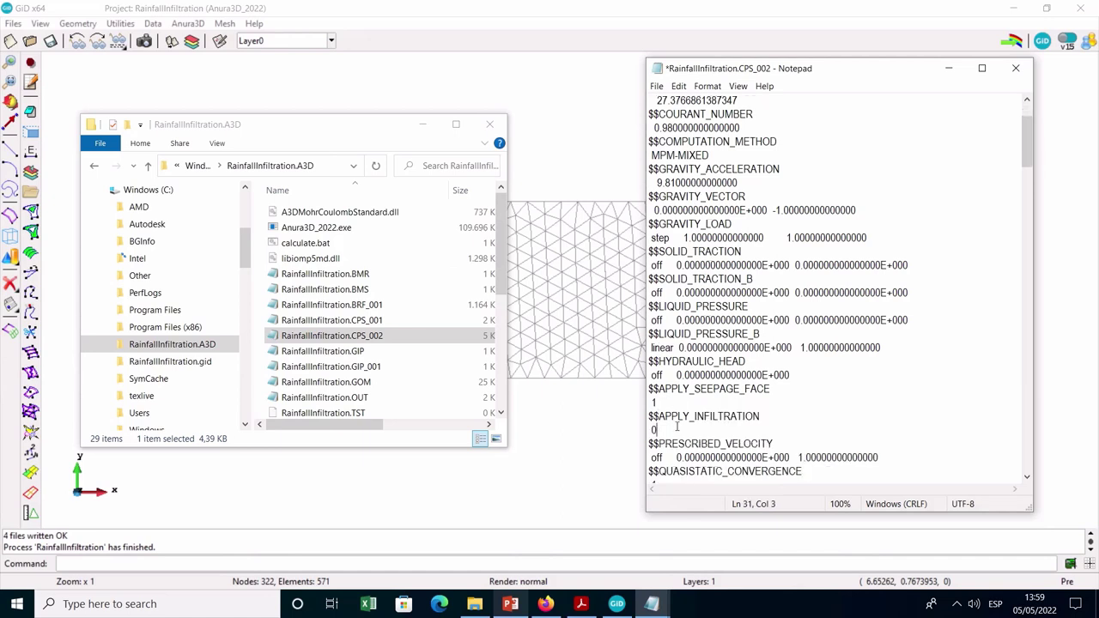
key("BackSpace")
type("1")
scroll(678, 423, "down", 2)
left_click(674, 400)
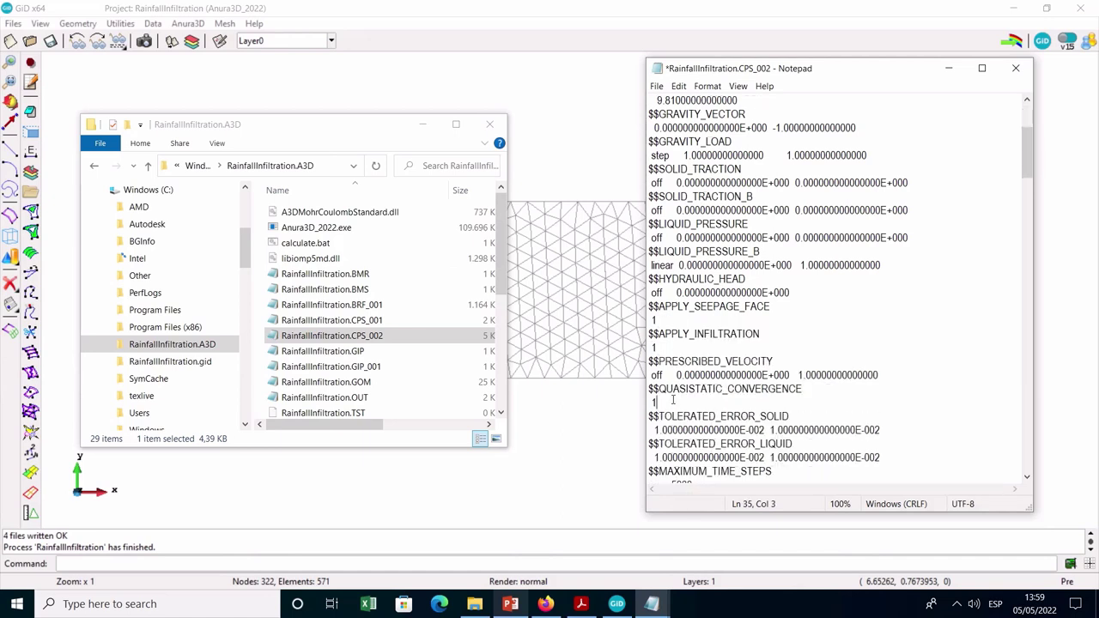
key("BackSpace")
type("0")
Set APPLY_MATERIAL_UPDATE to 1 in the CPS_002 file, and save and close it
scroll(676, 403, "down", 14)
scroll(678, 408, "down", 20)
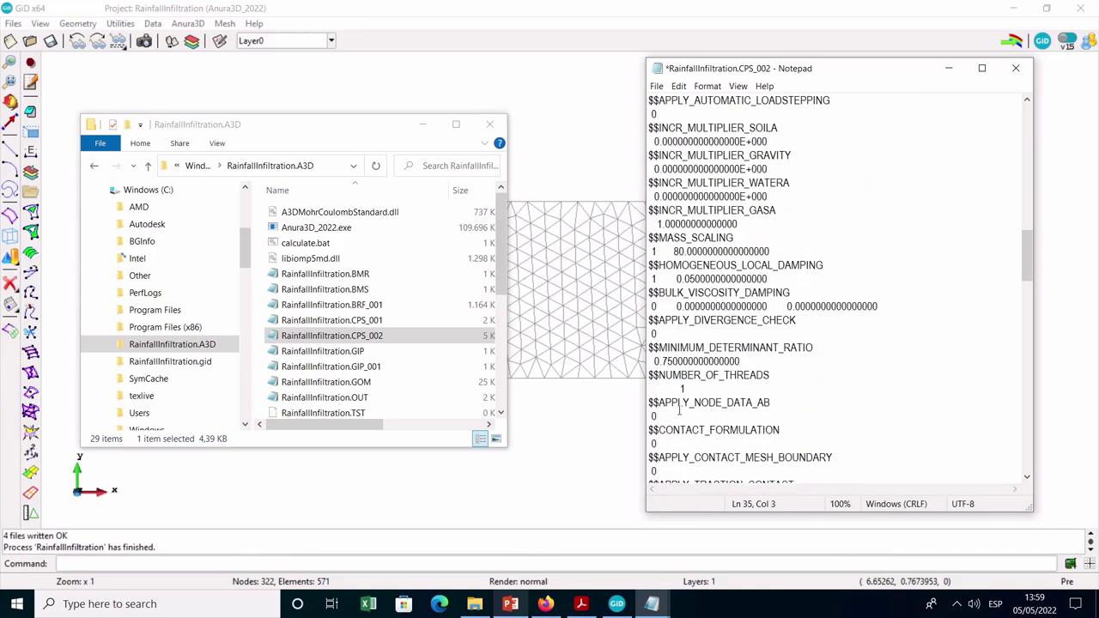
scroll(679, 412, "down", 6)
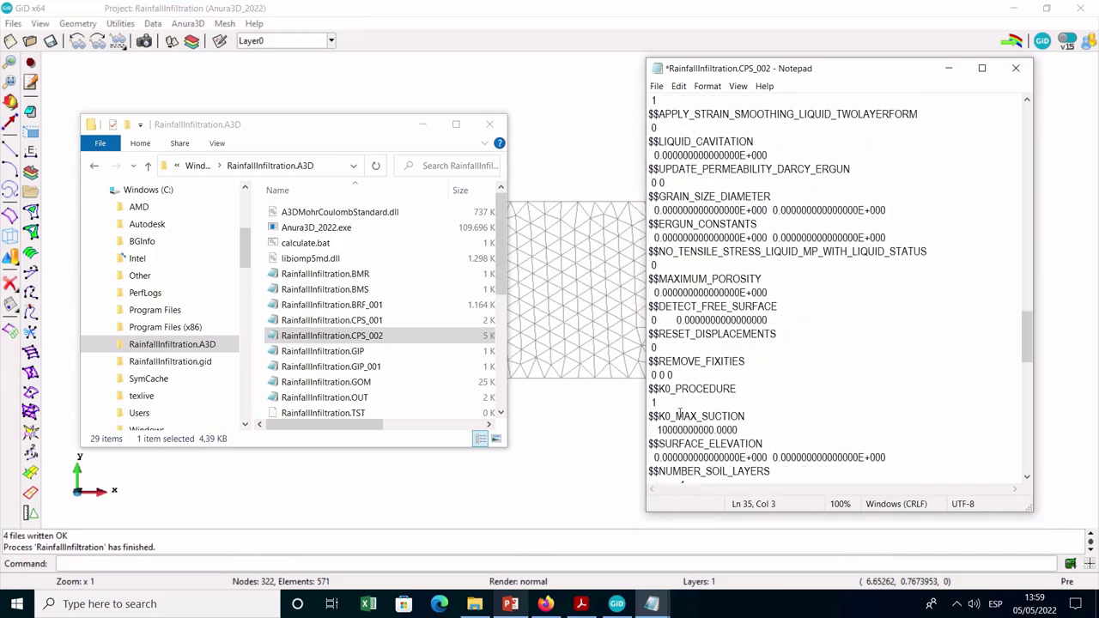
left_click(679, 415)
key("BackSpace")
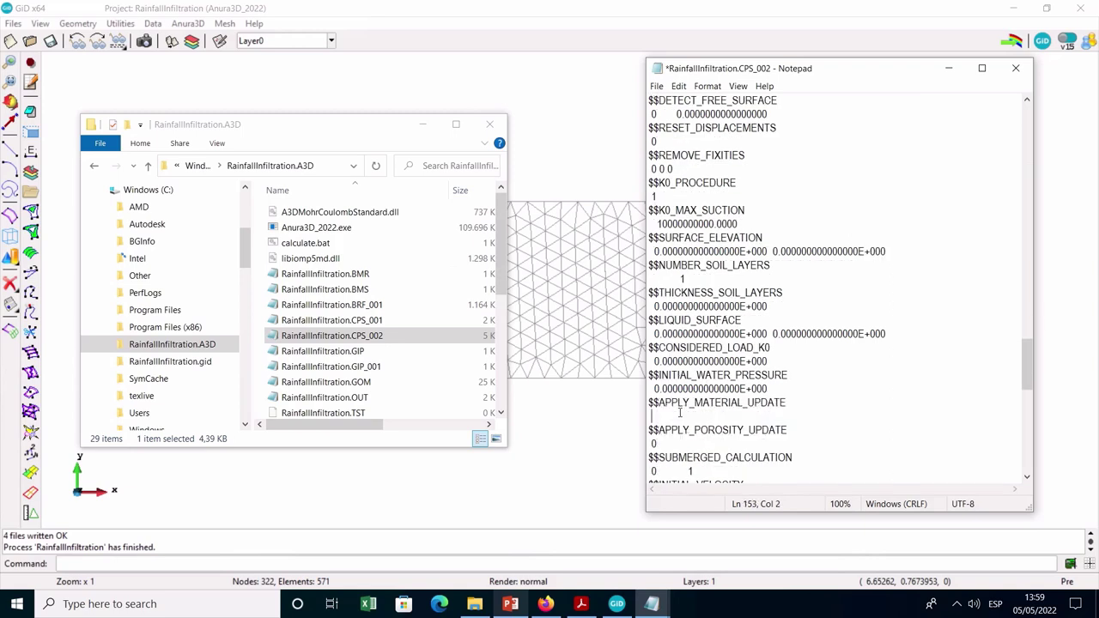
type("1")
left_click(655, 86)
left_click(674, 143)
left_click(1015, 67)
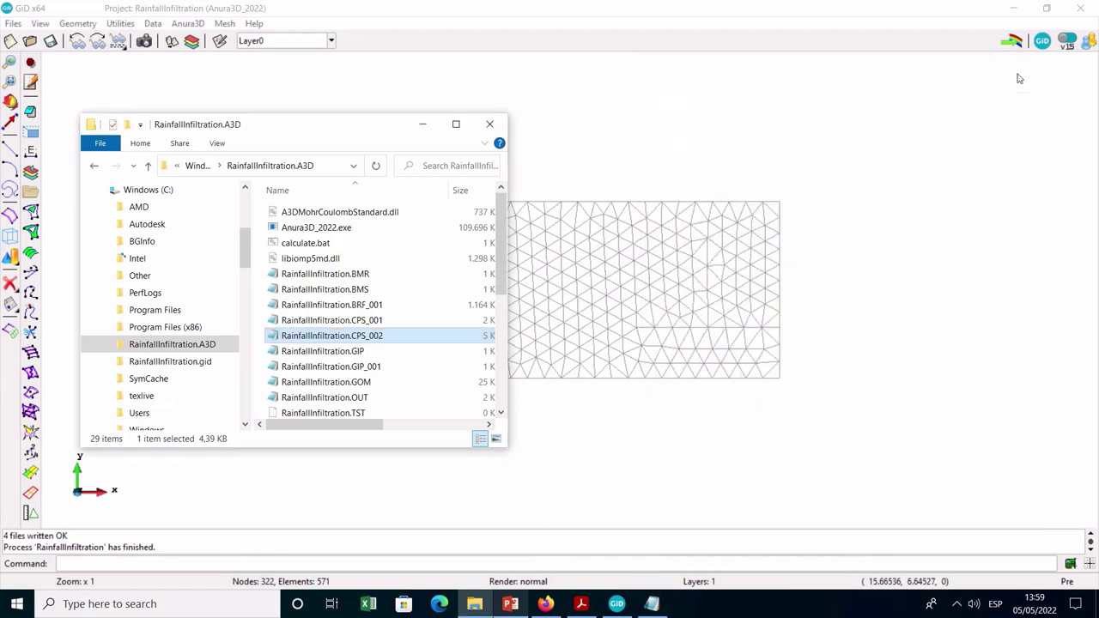
Open RainfallInfiltration.GOM in Notepad, find "material", and set INTRINSIC_PERMEABILITY_LIQUID to 6e-12
double_click(349, 382)
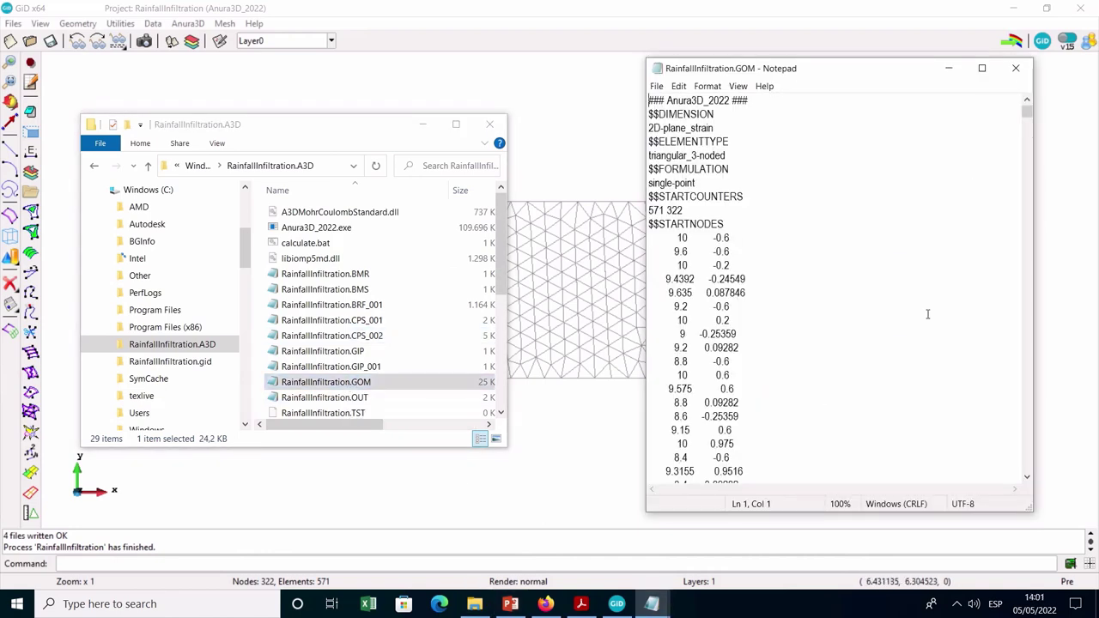
key("ctrl+f")
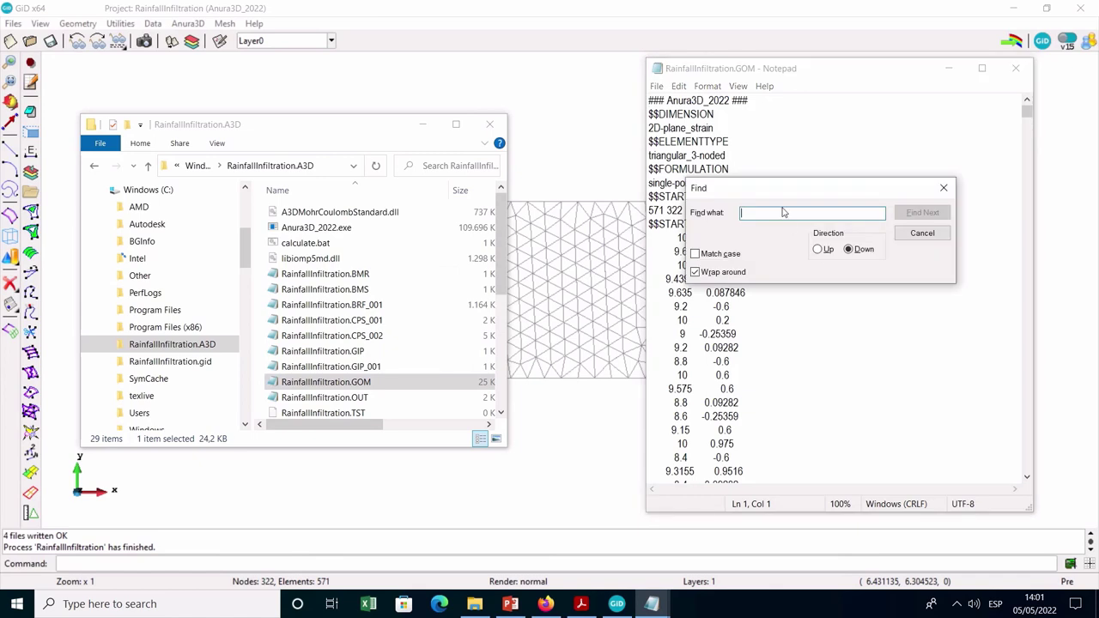
type("material")
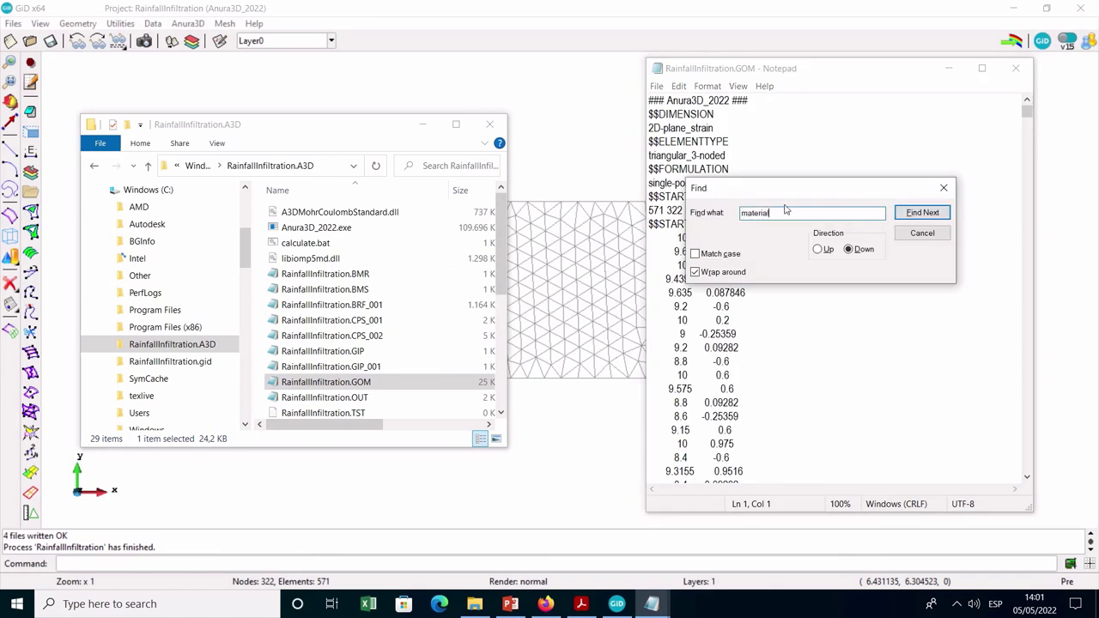
left_click(911, 214)
scroll(778, 329, "down", 6)
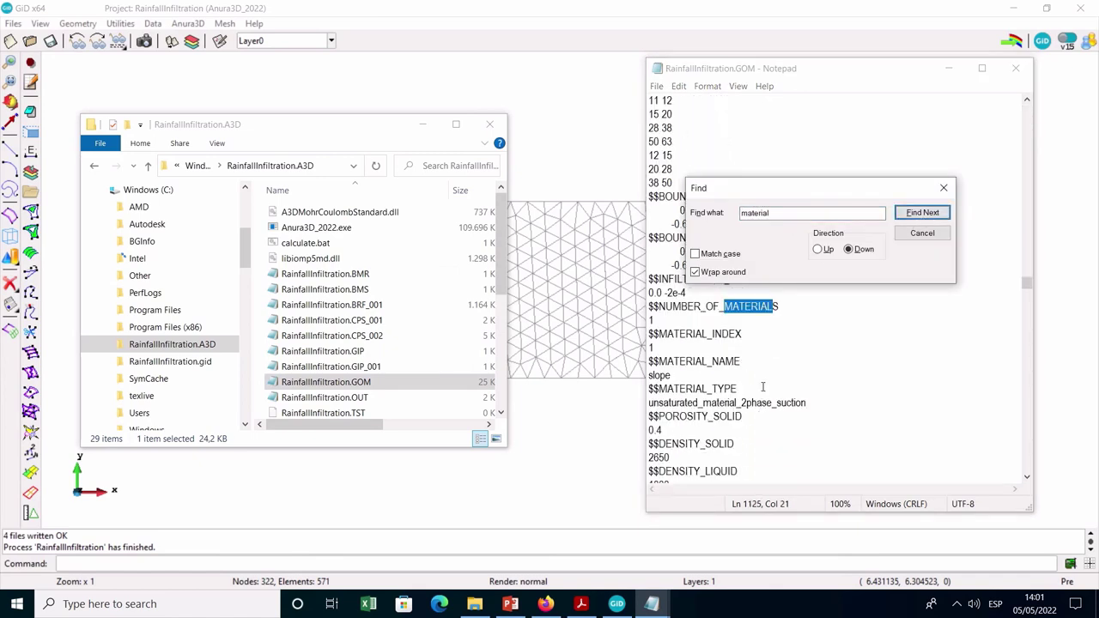
left_click(704, 425)
key("BackSpace")
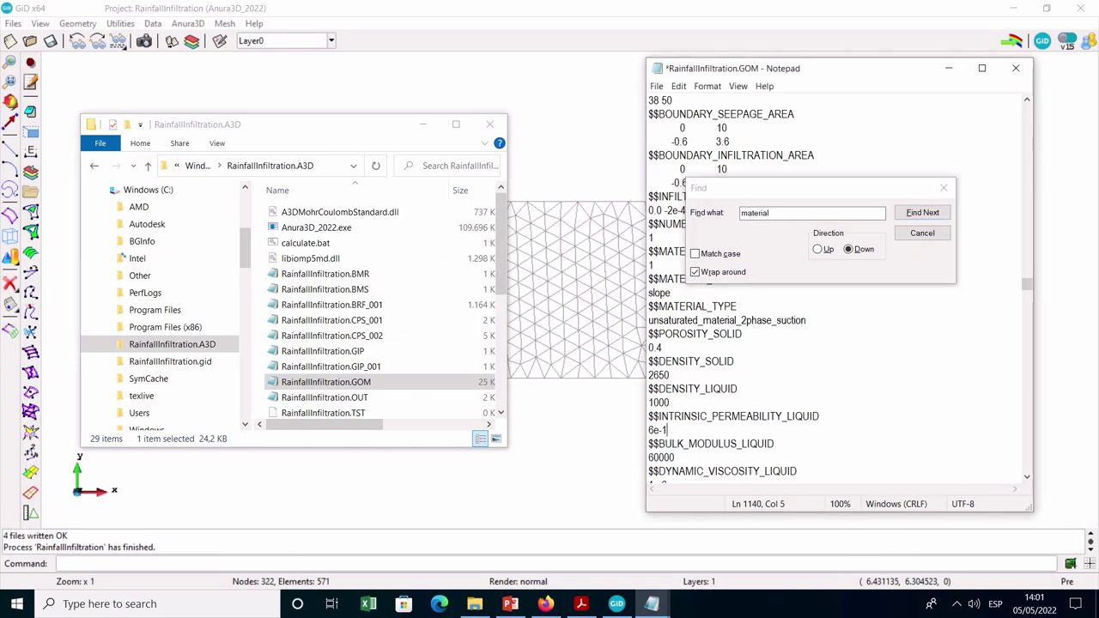
type("2")
Set COHESION to 1 in the GOM file, and save and close it
scroll(704, 415, "down", 5)
scroll(704, 415, "down", 1)
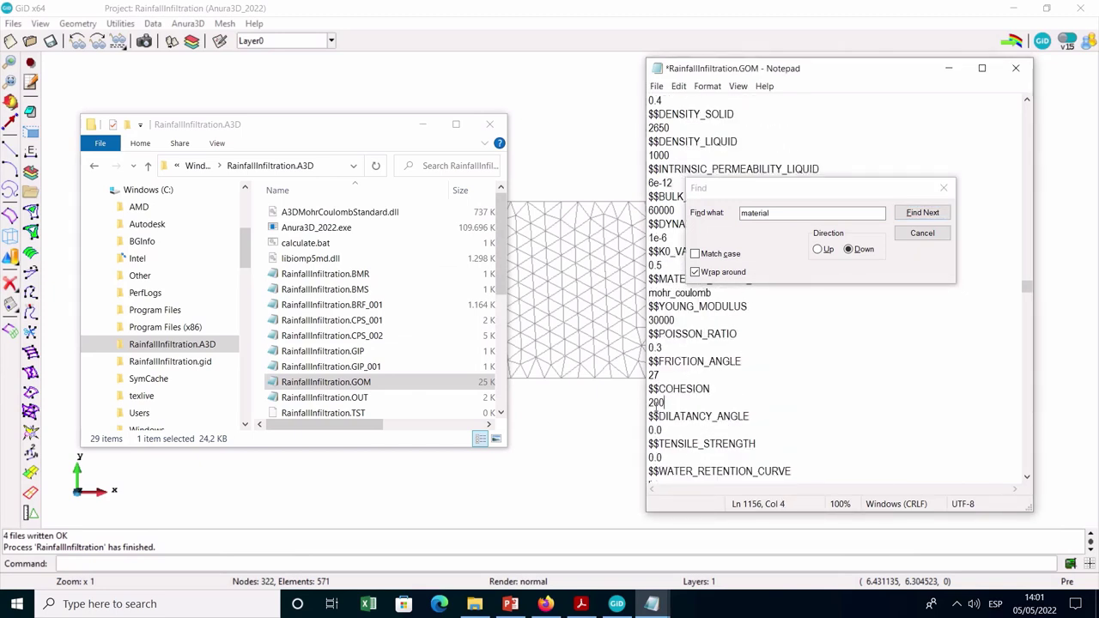
double_click(677, 405)
key("BackSpace")
type("1")
left_click(944, 187)
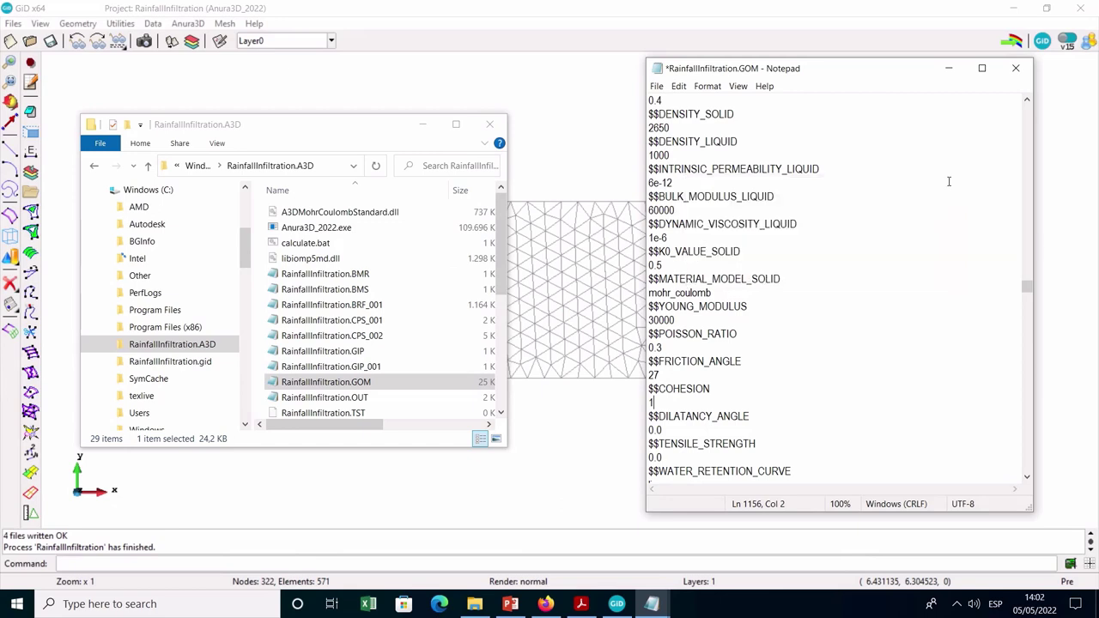
left_click(657, 86)
left_click(675, 143)
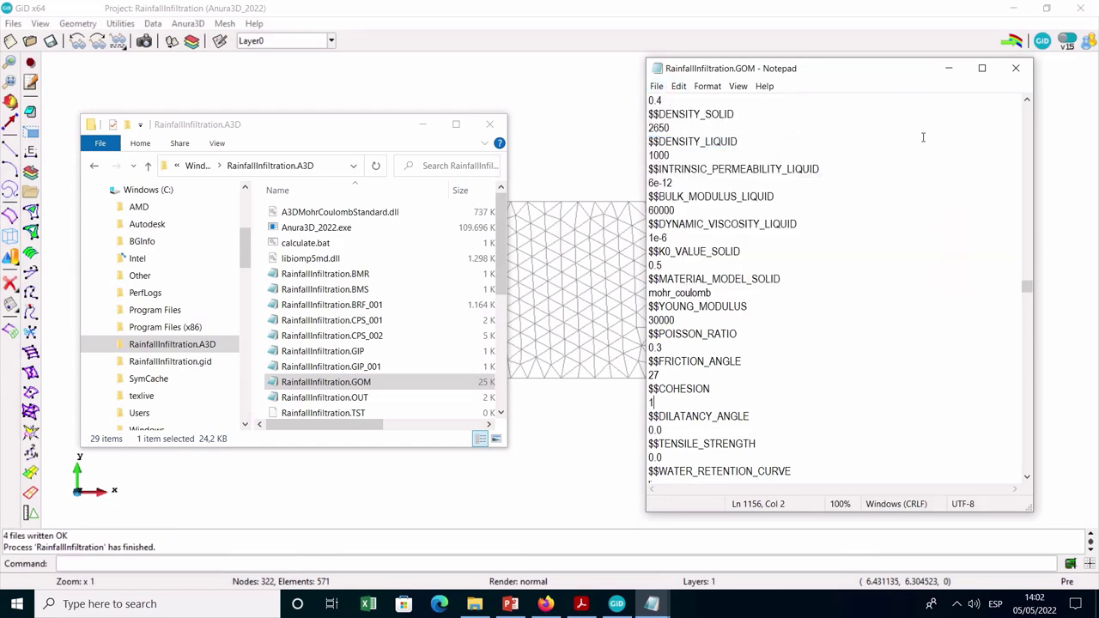
left_click(1016, 69)
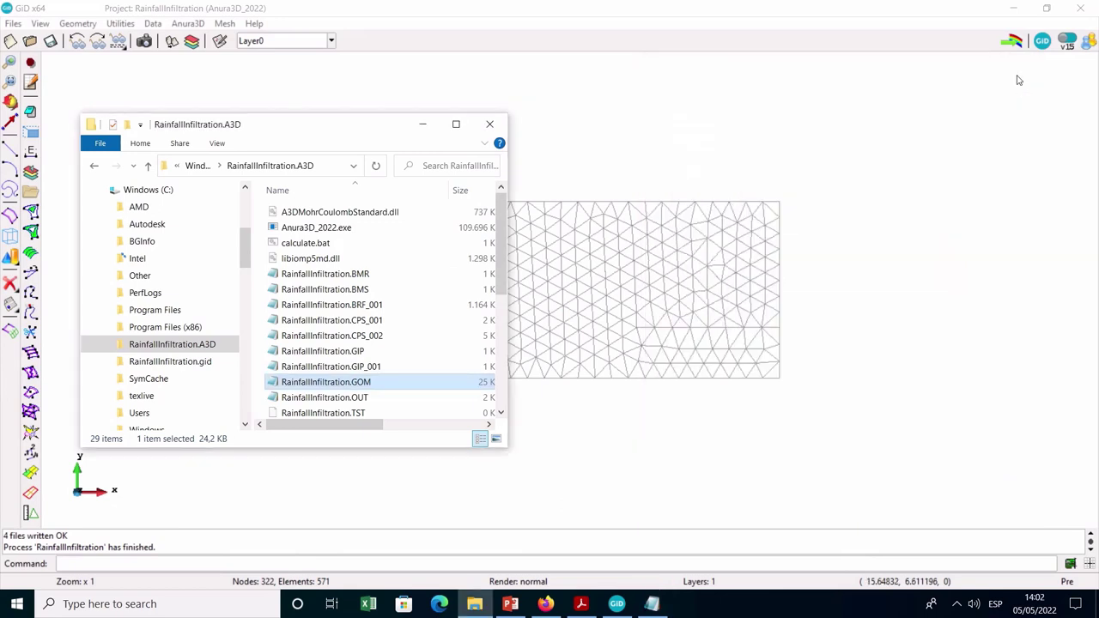
Run calculate.bat for the infiltration stage and dismiss the console window once the calculation finishes
double_click(306, 243)
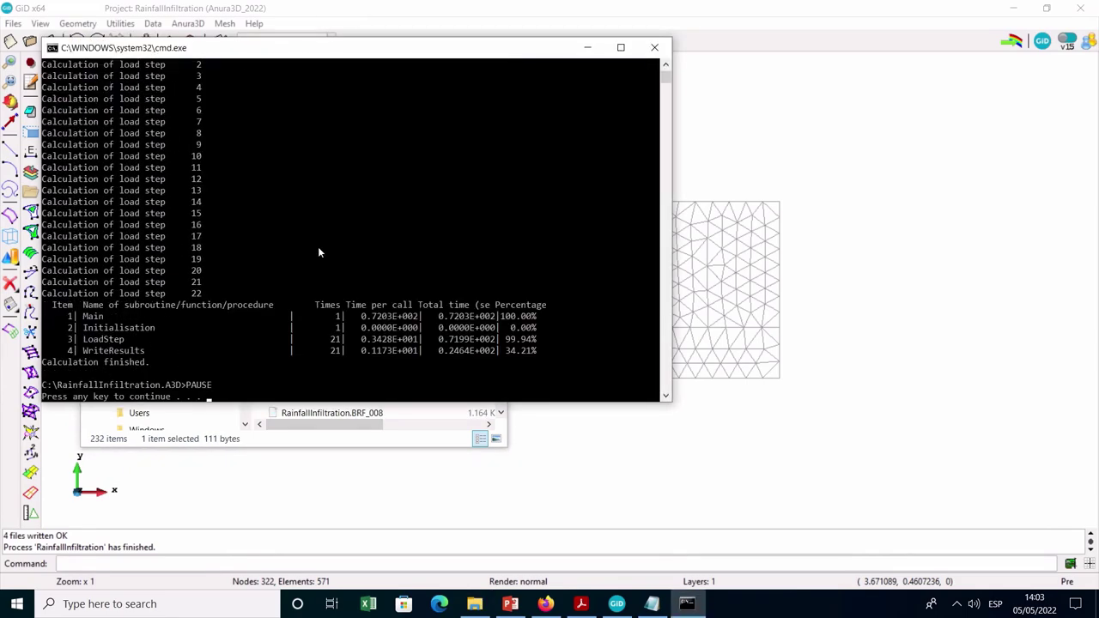
key("Return")
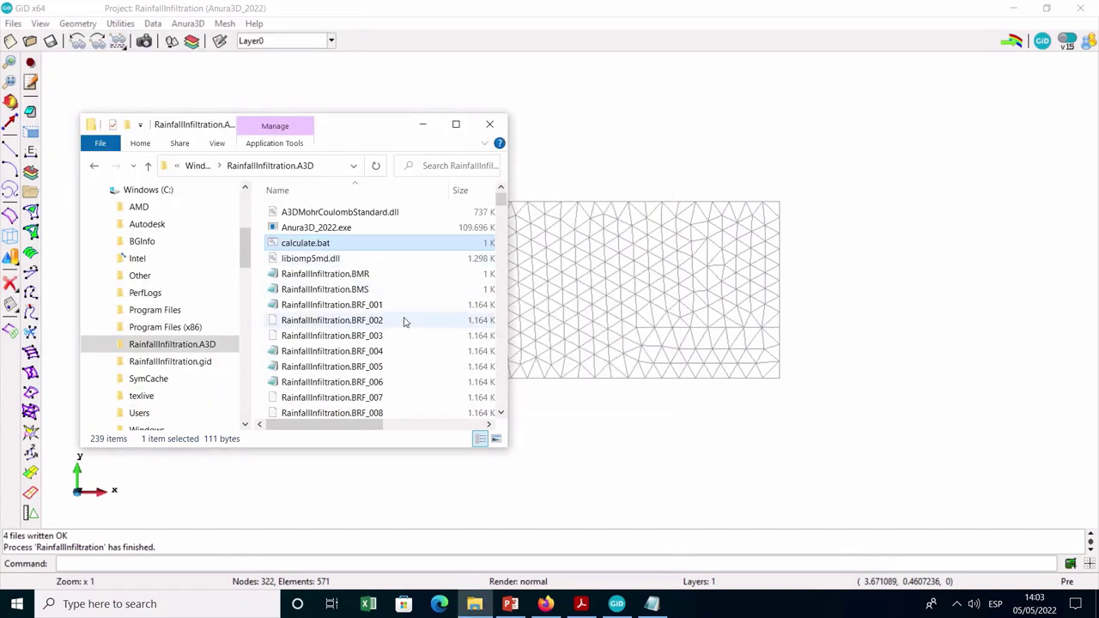
Open RainfallInfiltration.CPS_023 in Notepad and set the number of load steps to 32
scroll(405, 326, "down", 15)
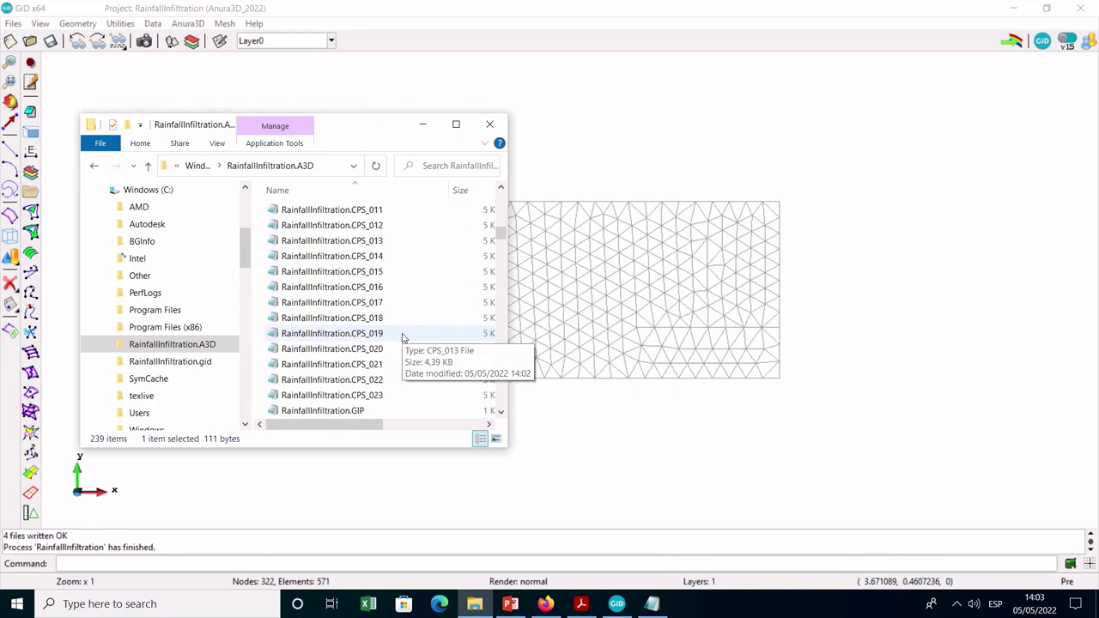
scroll(404, 339, "down", 3)
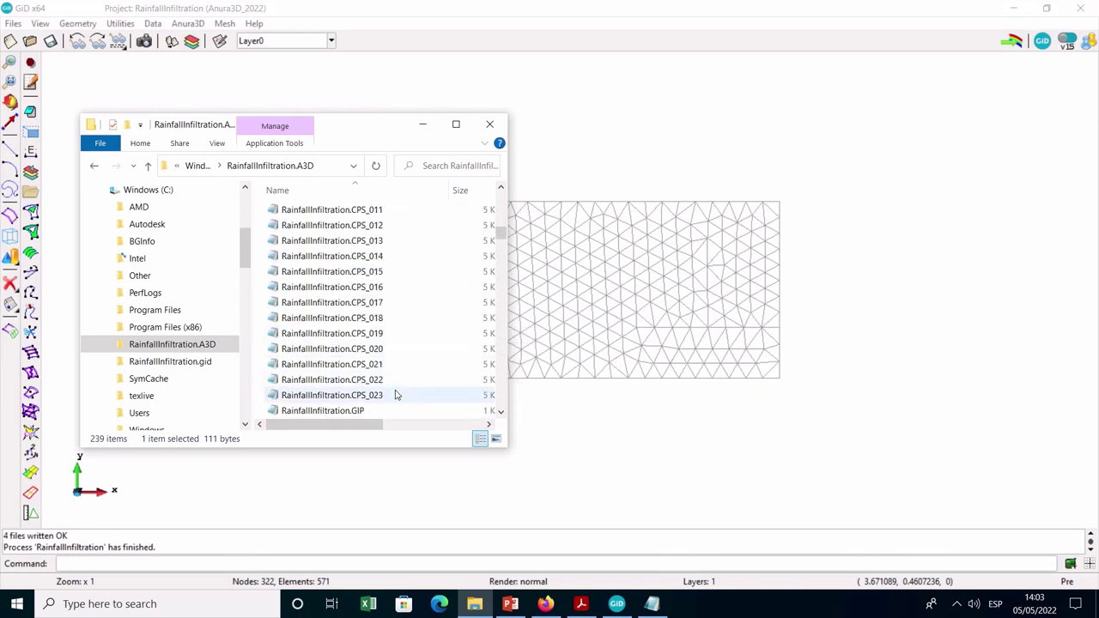
double_click(396, 394)
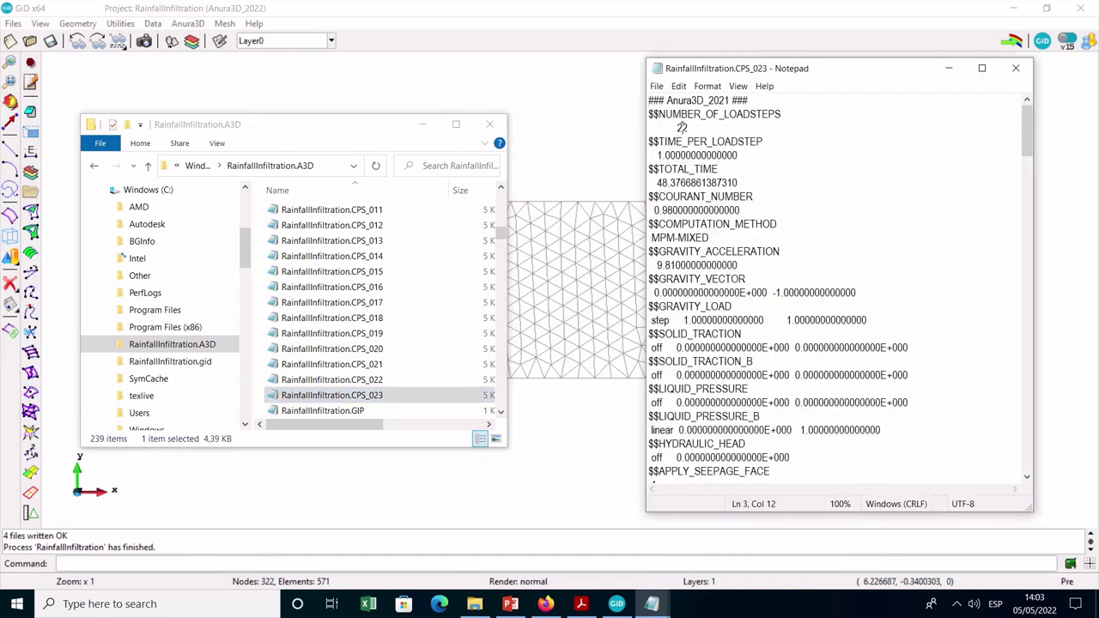
left_click_drag(682, 127, 676, 127)
type("3")
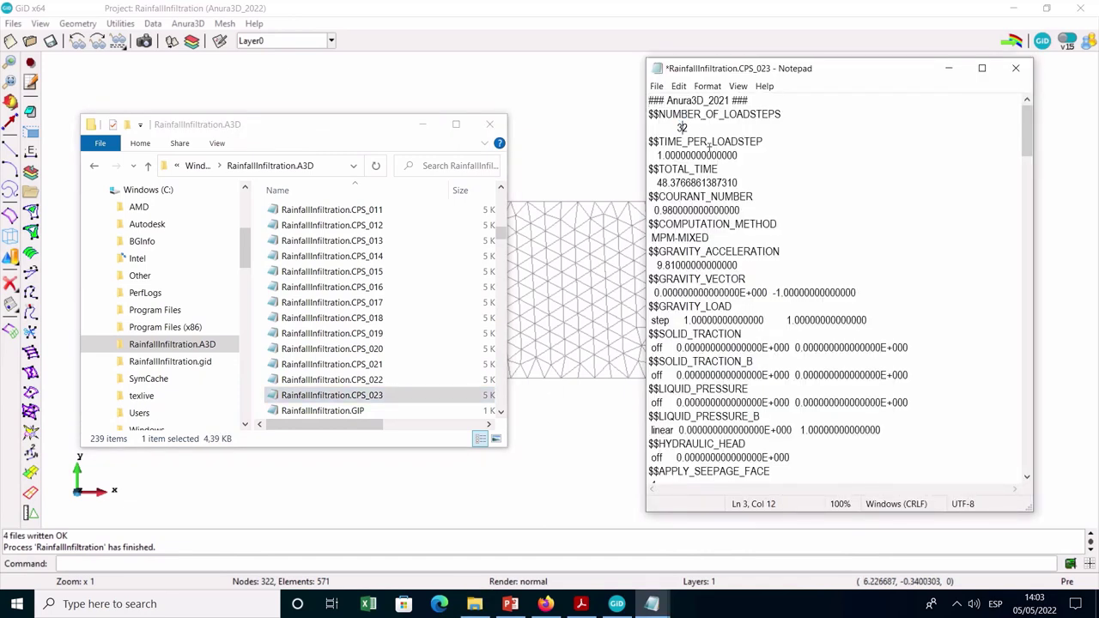
Set APPLY_INFILTRATION to 0 in the CPS_023 file, and save and close it
scroll(709, 146, "down", 3)
left_click(696, 388)
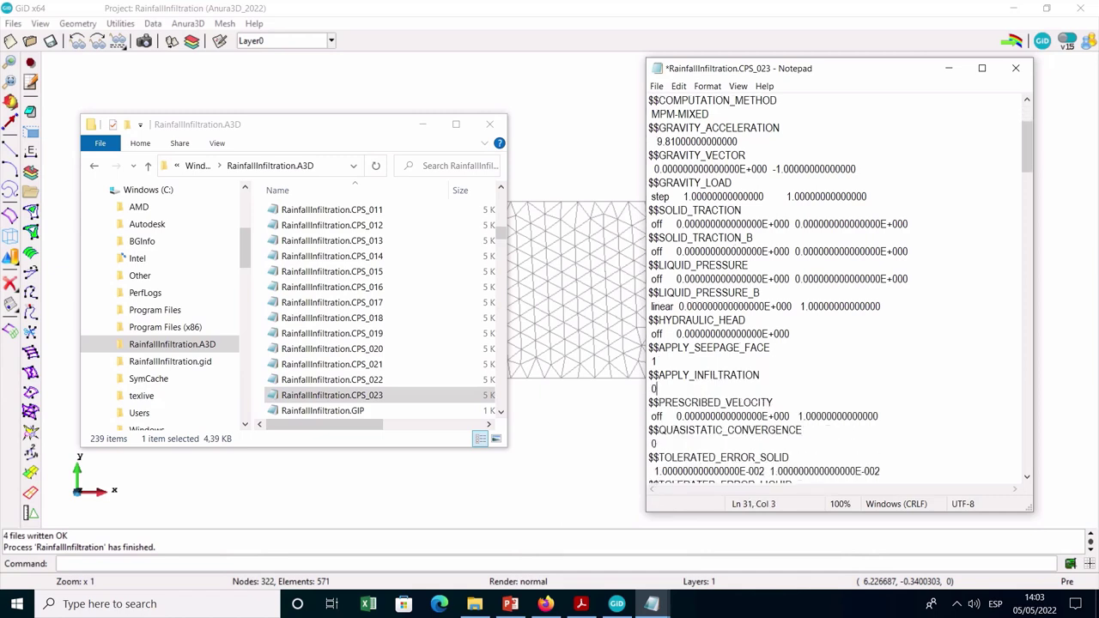
left_click(658, 86)
left_click(678, 144)
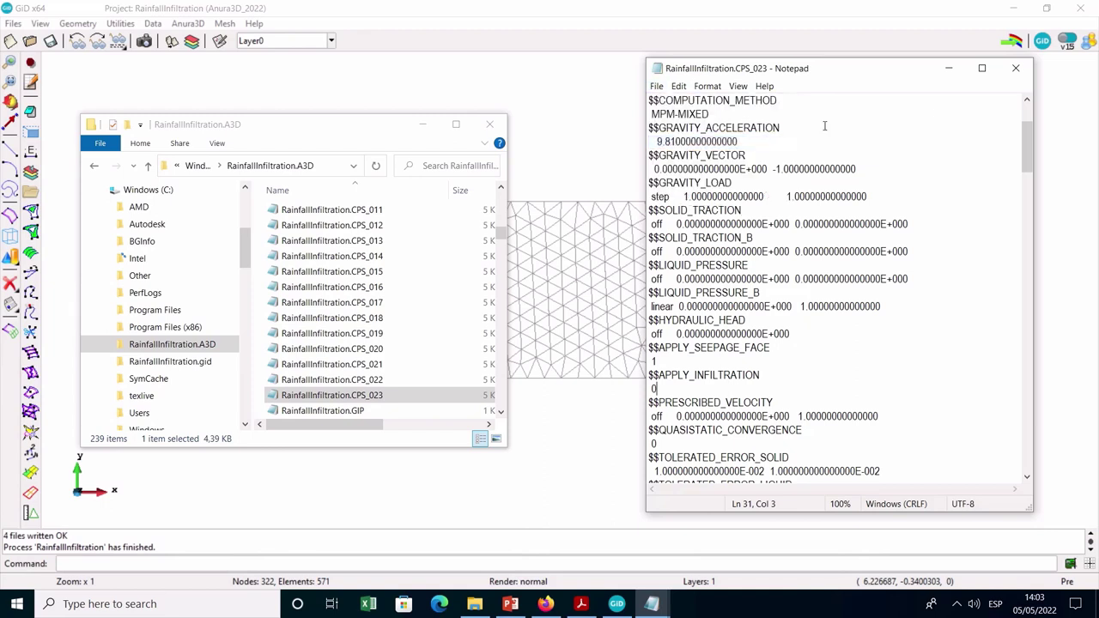
left_click(1015, 67)
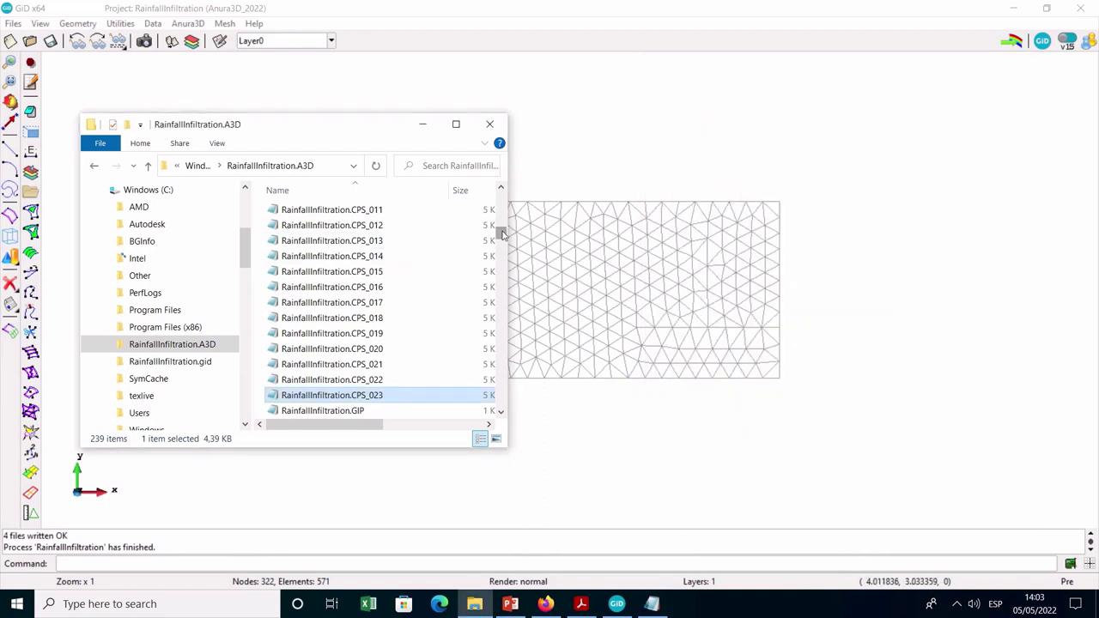
Run calculate.bat again with the edited CPS_023 settings and dismiss the finished console window
left_click_drag(501, 230, 500, 199)
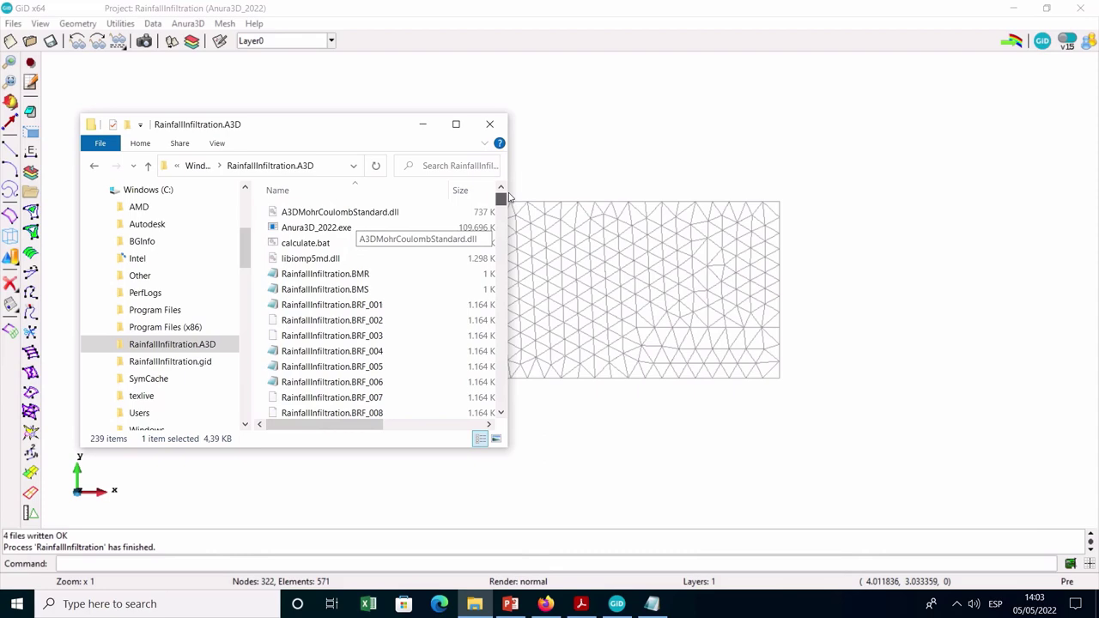
double_click(322, 244)
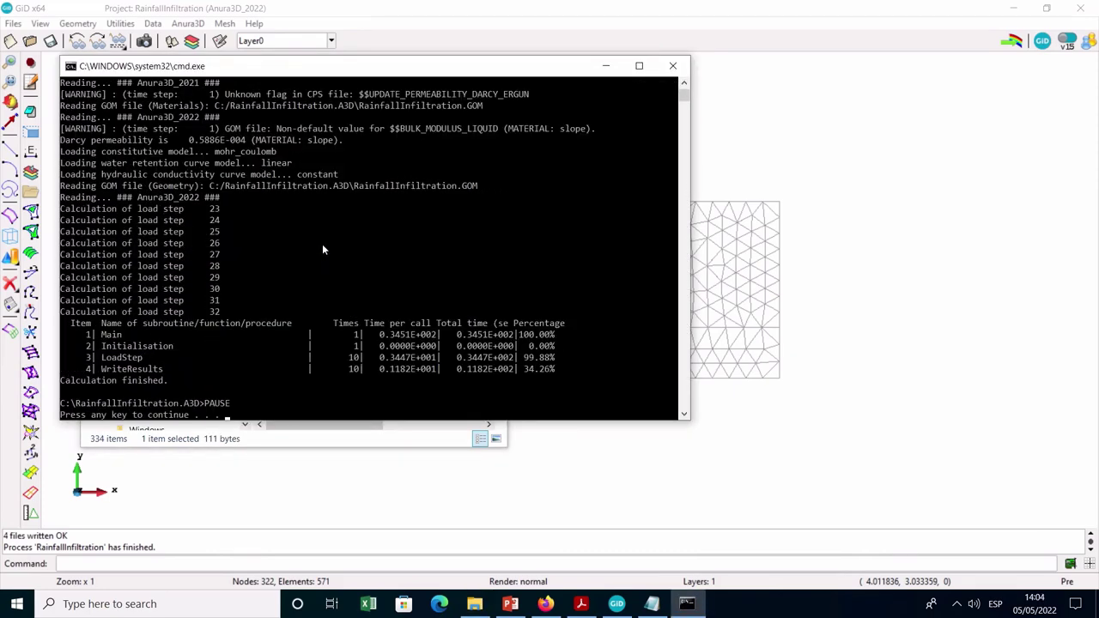
key("Return")
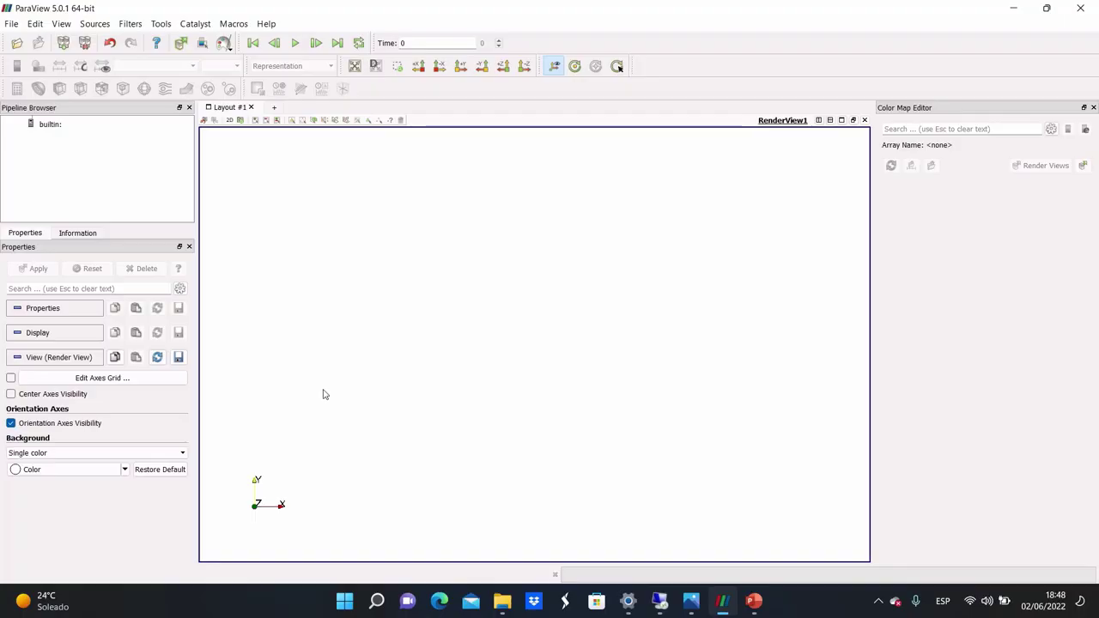
In ParaView, load the RainfallInfiltration MeshData, MPScalar, MPTensor and MPVector vtk result series
left_click(17, 43)
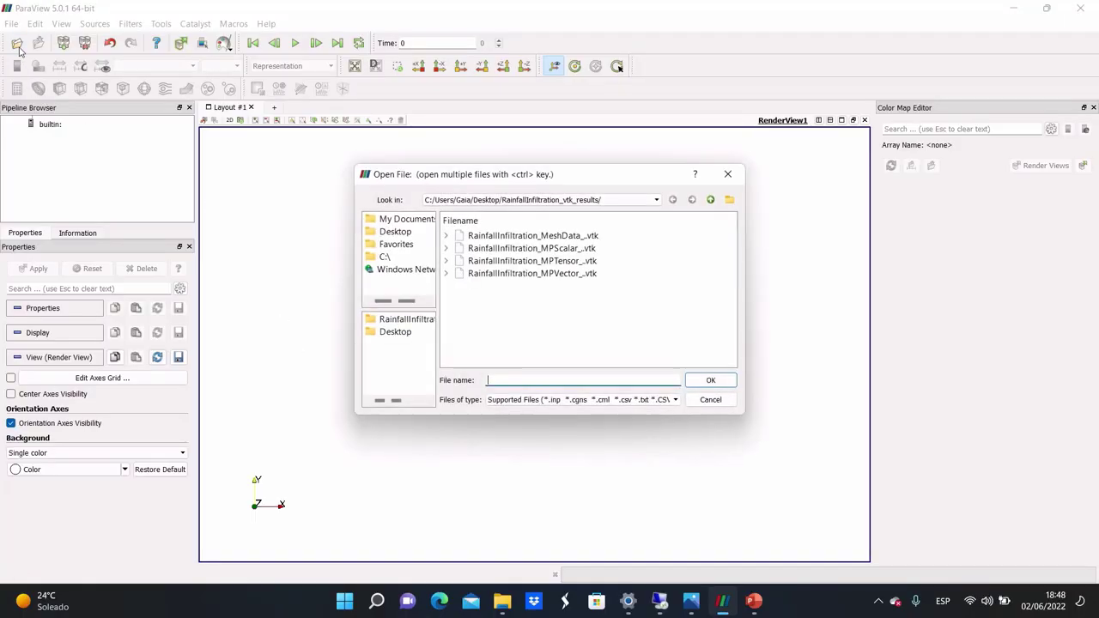
left_click(491, 237)
left_click_drag(491, 237, 498, 273)
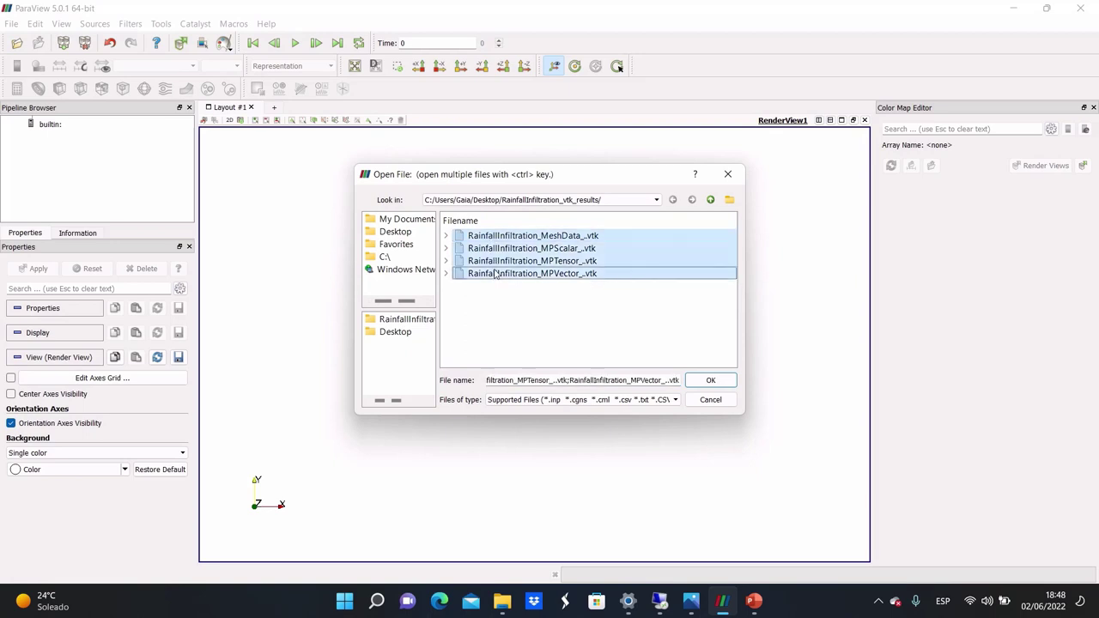
left_click(709, 381)
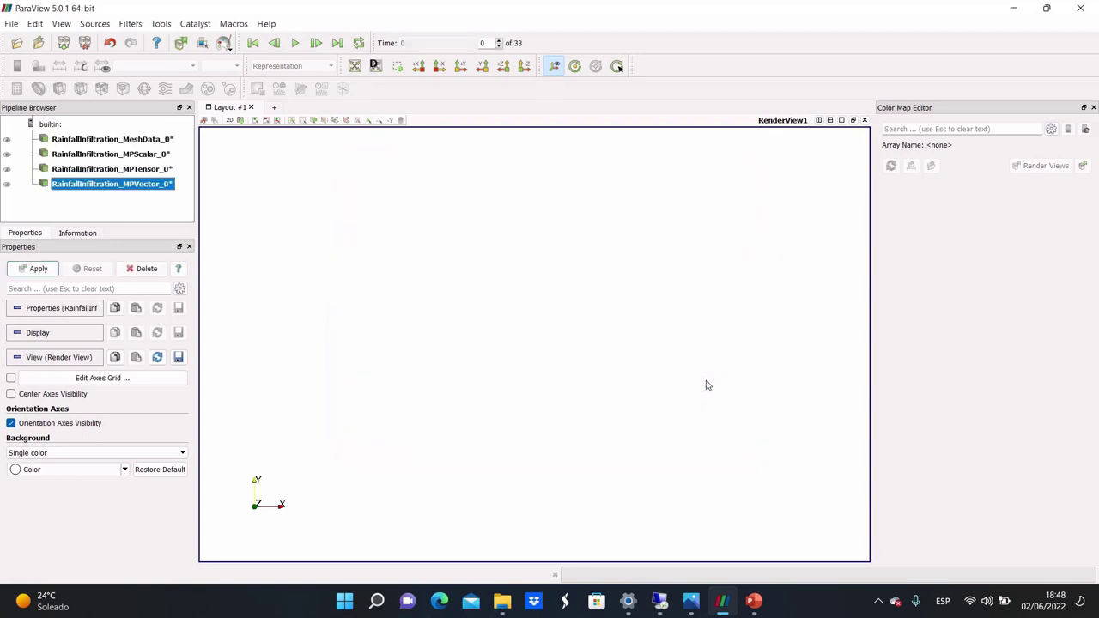
left_click(37, 270)
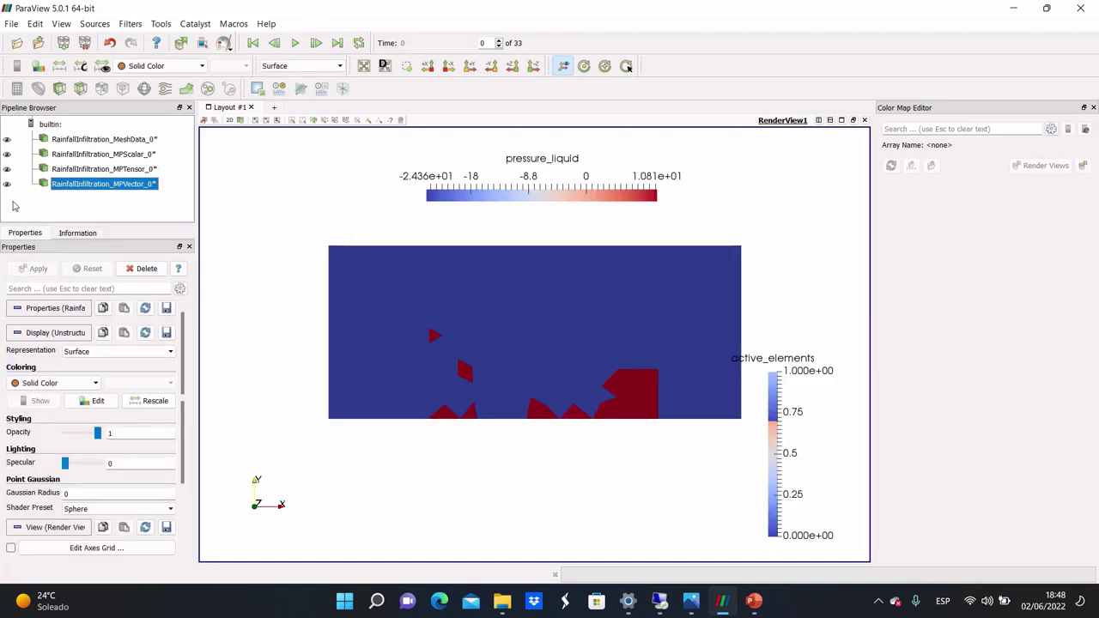
Hide the material point datasets and display the MeshData mesh as a solid-color wireframe
left_click(6, 154)
left_click(83, 139)
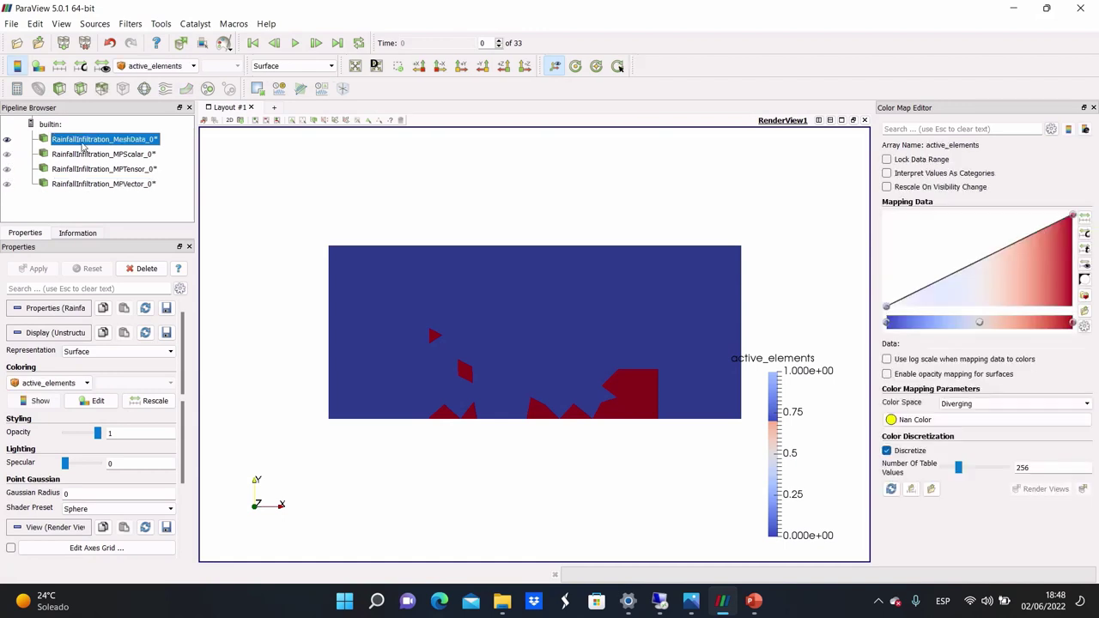
left_click(165, 67)
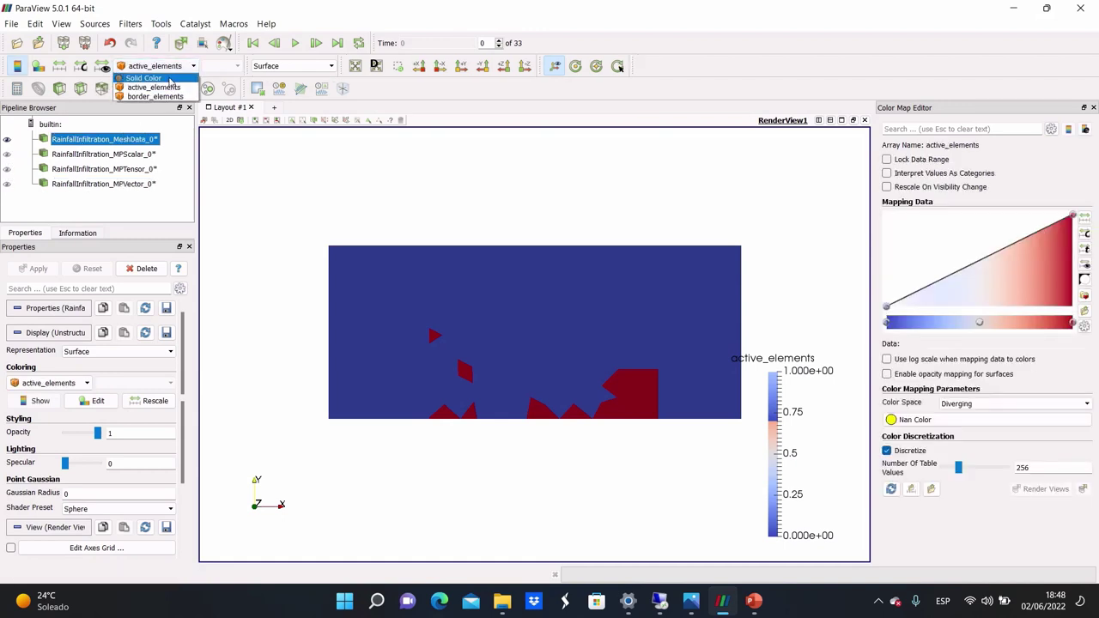
left_click(151, 77)
left_click(283, 66)
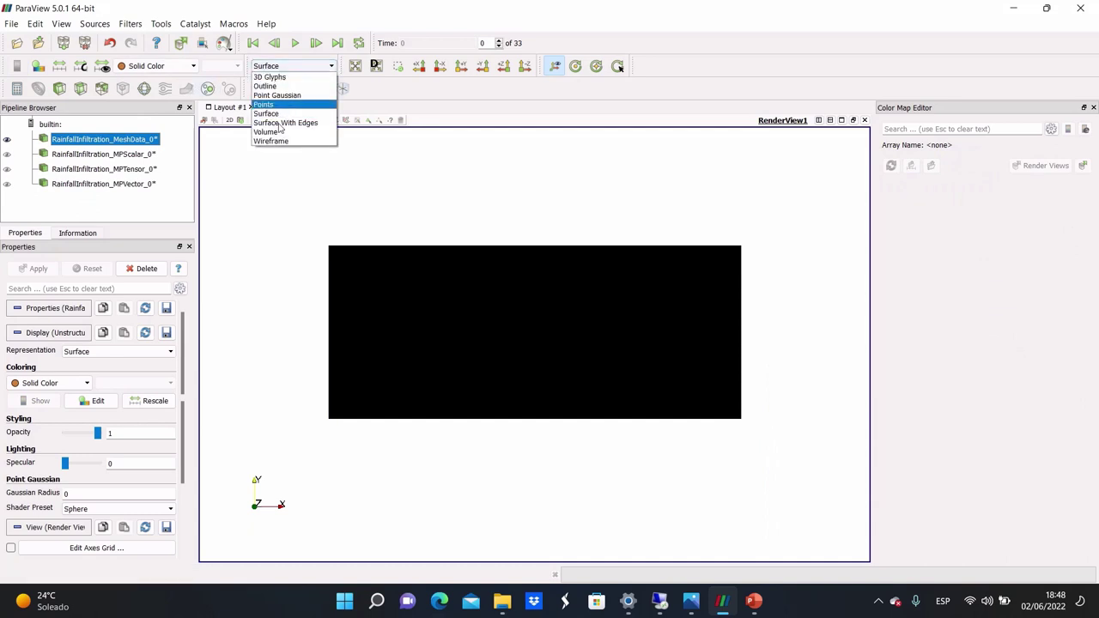
left_click(287, 141)
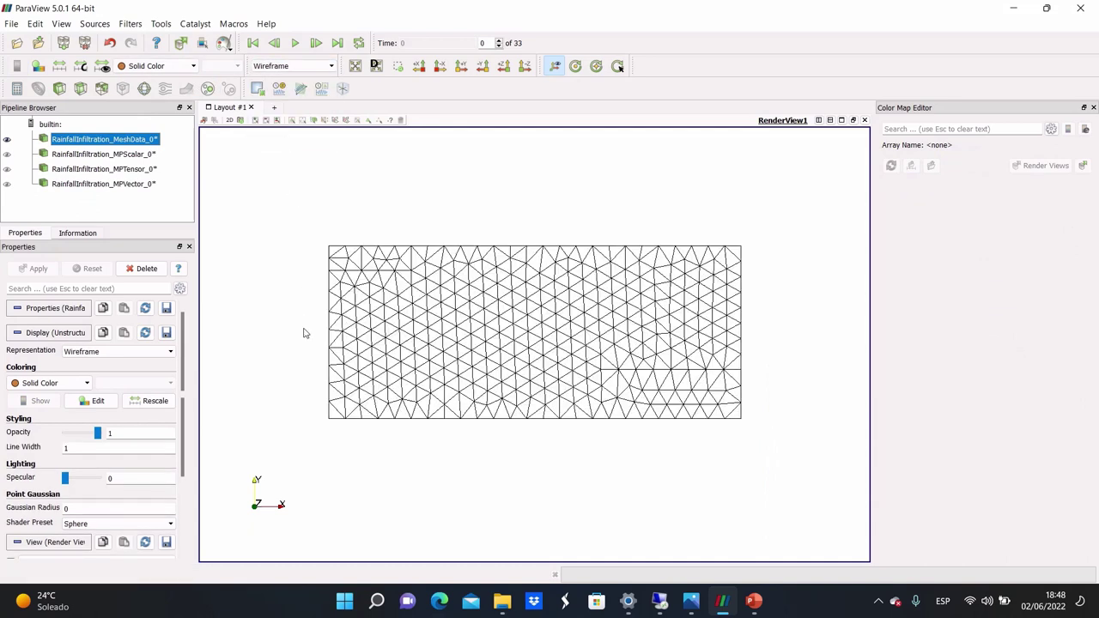
Show the MPTensor dataset and color it by component 4 of total_stress_solid
left_click(8, 170)
left_click(156, 66)
left_click(156, 115)
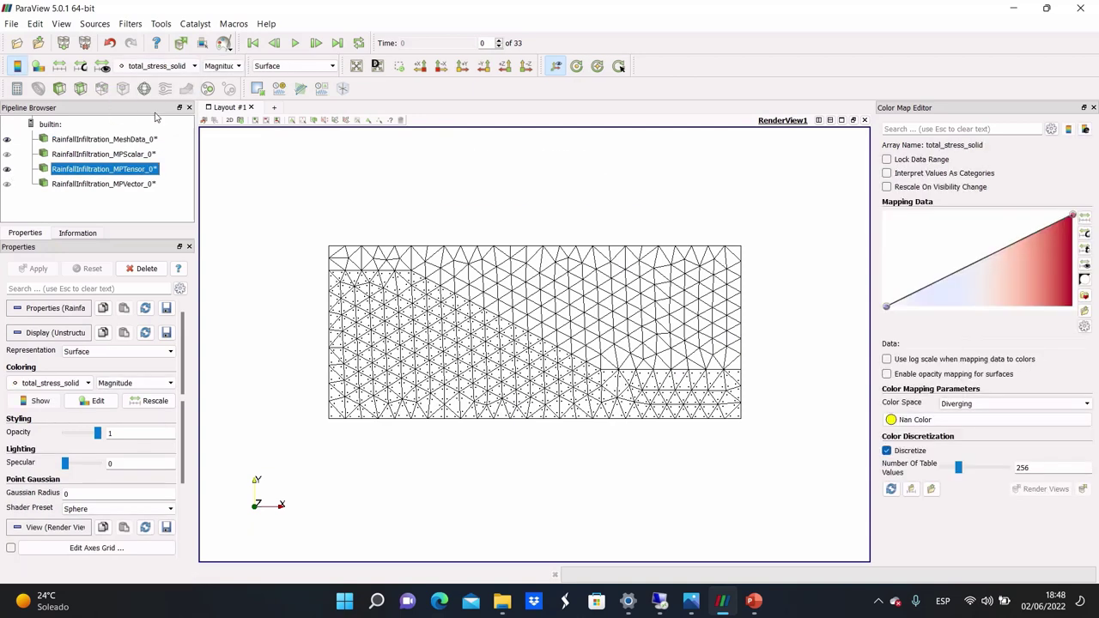
left_click(215, 68)
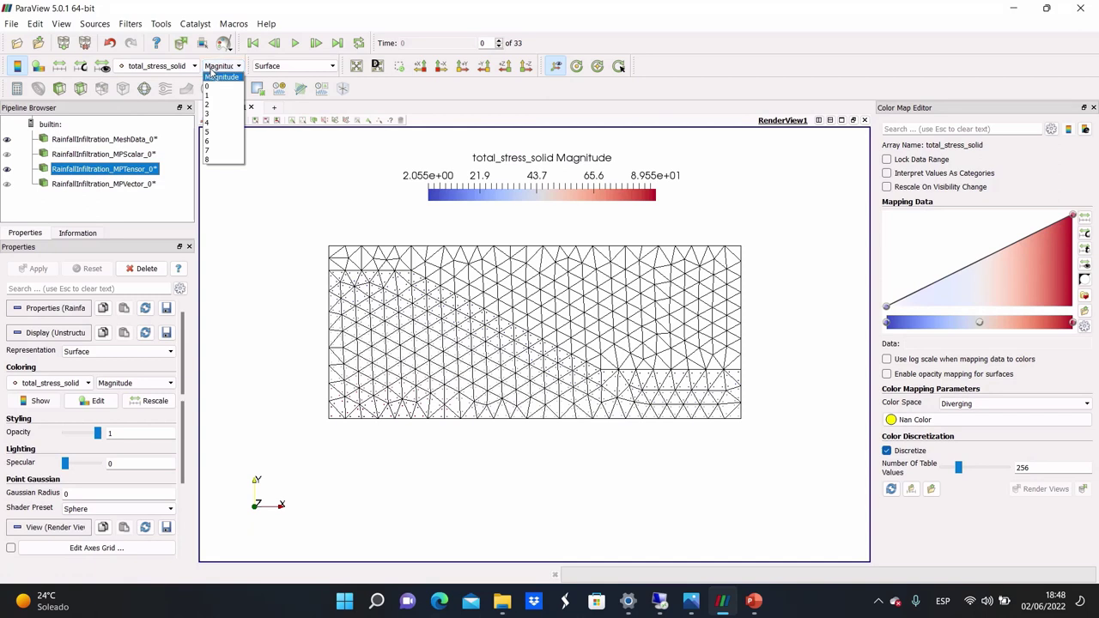
left_click(220, 123)
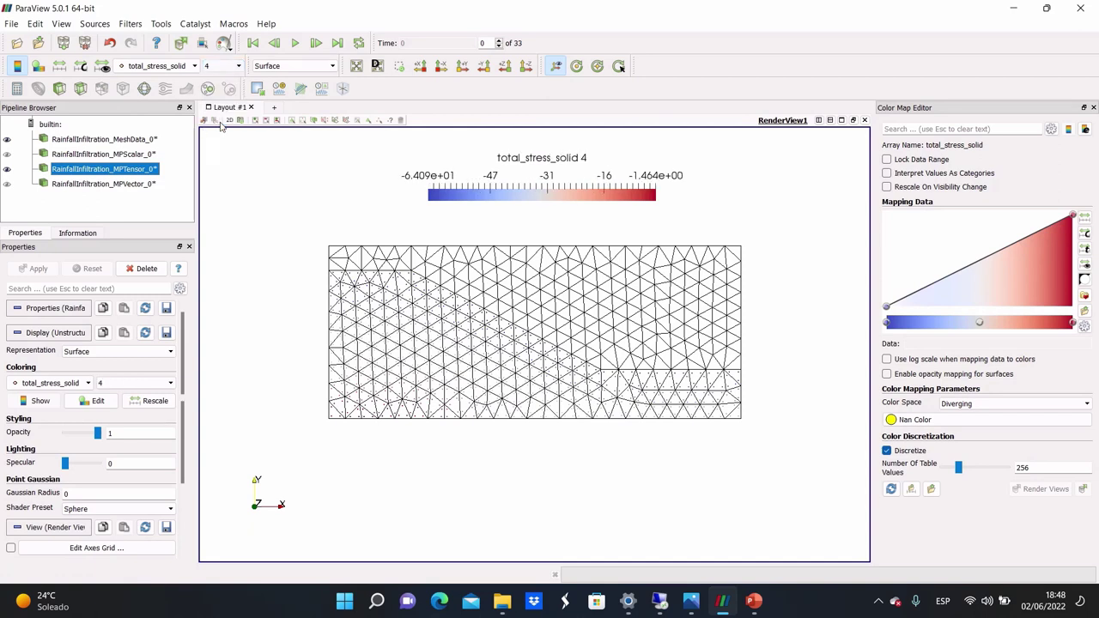
Represent the MPTensor dataset as points of size 9 and rescale its colors to the data range at time step 1
left_click(263, 66)
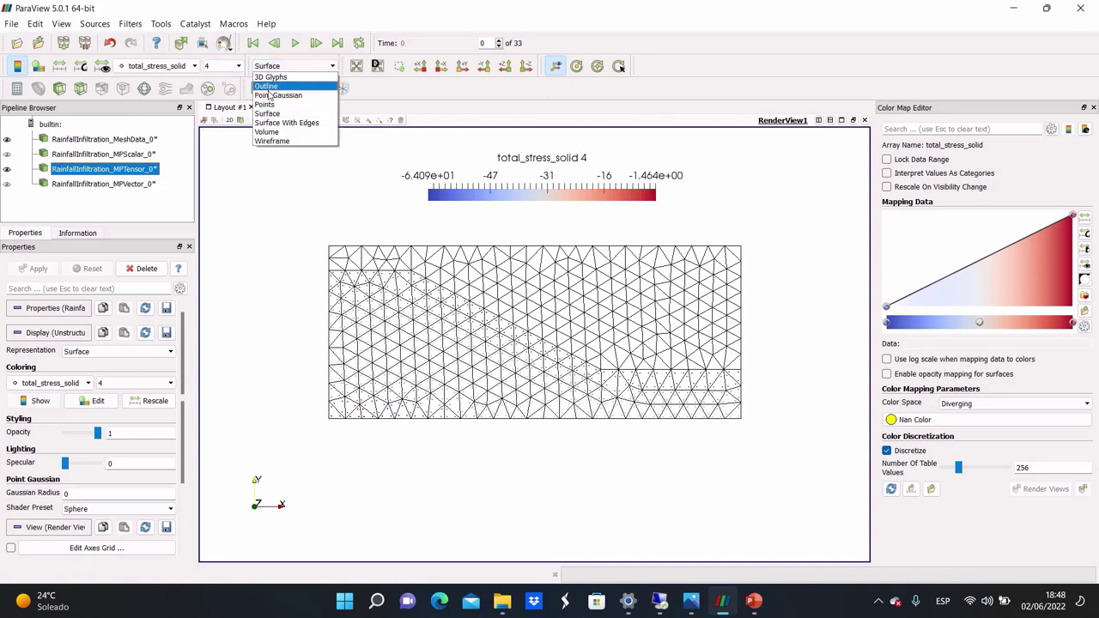
left_click(266, 104)
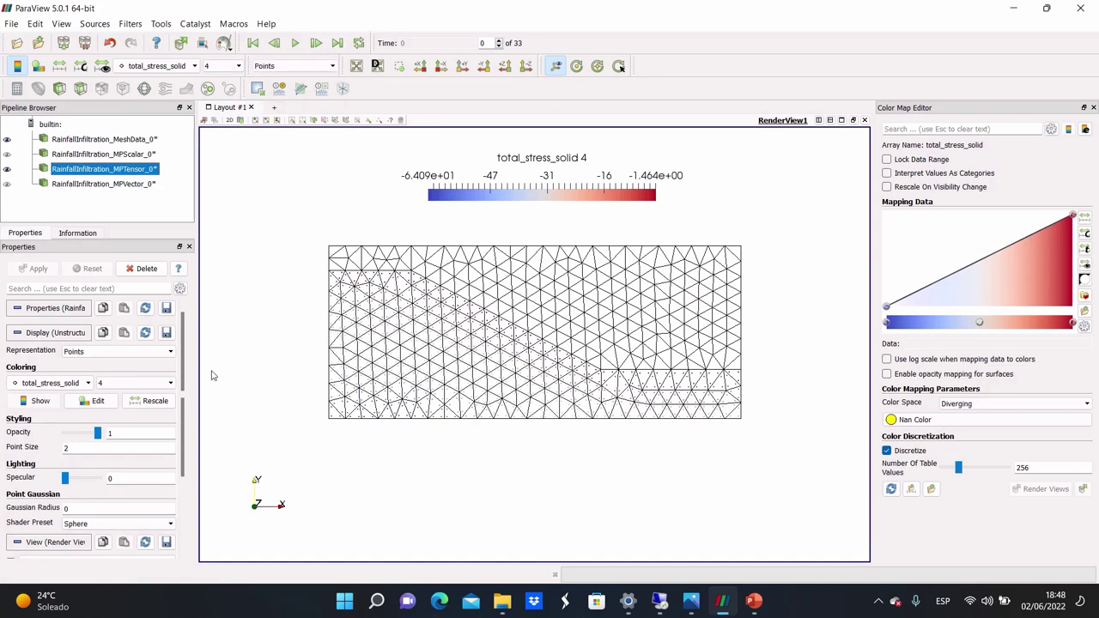
double_click(66, 448)
type("9")
key("Return")
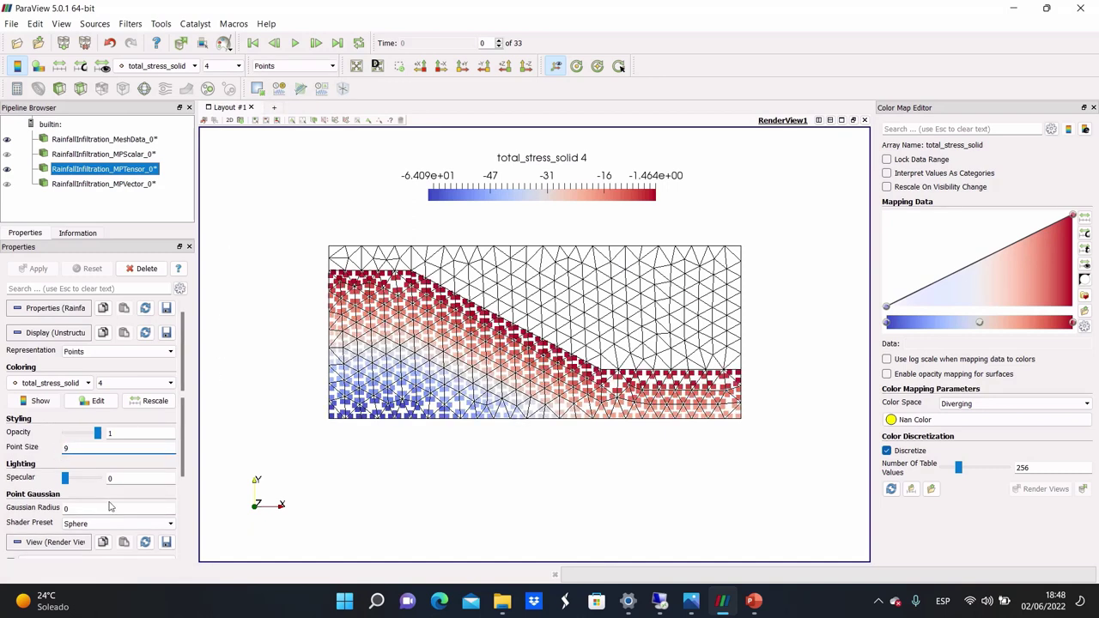
left_click(318, 43)
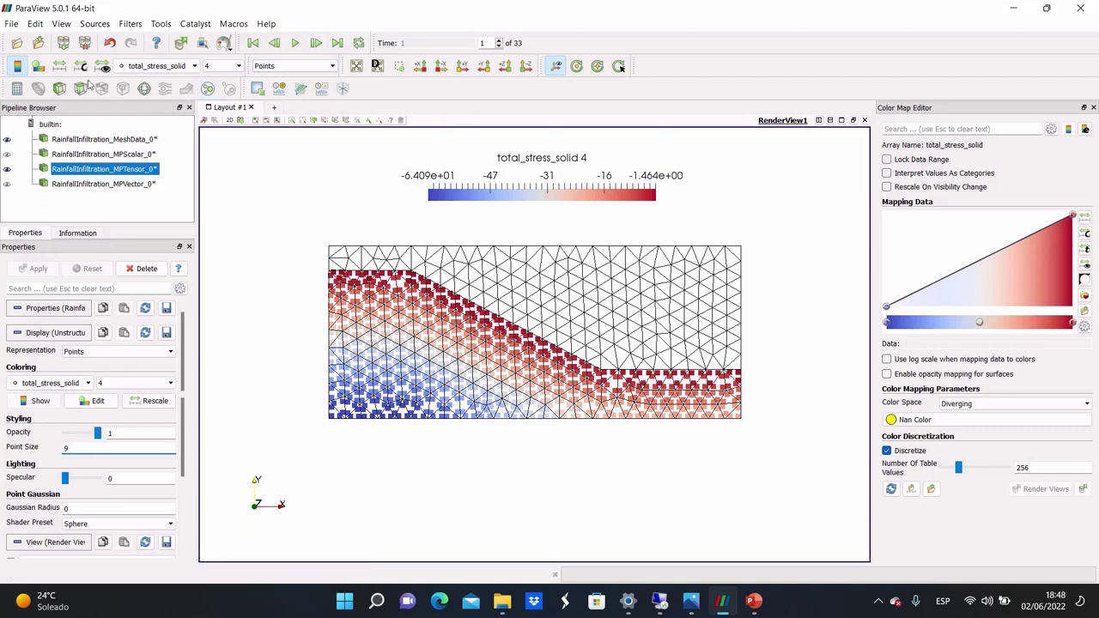
left_click(60, 68)
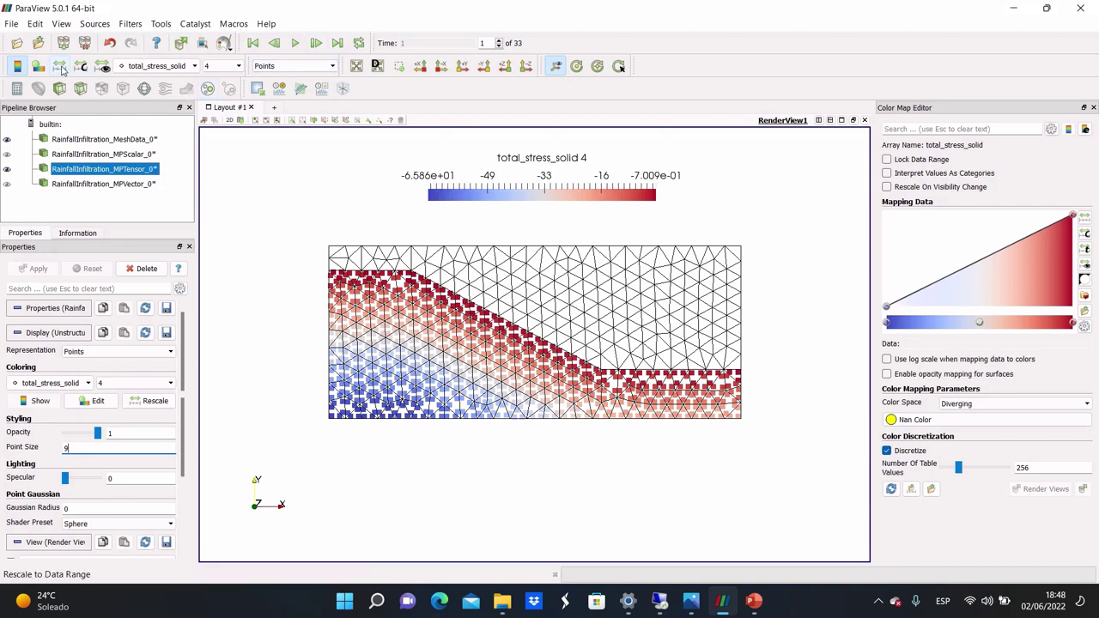
Replace the MPTensor display with the MPScalar dataset's pressure_liquid, represented as points of size 9
left_click(6, 170)
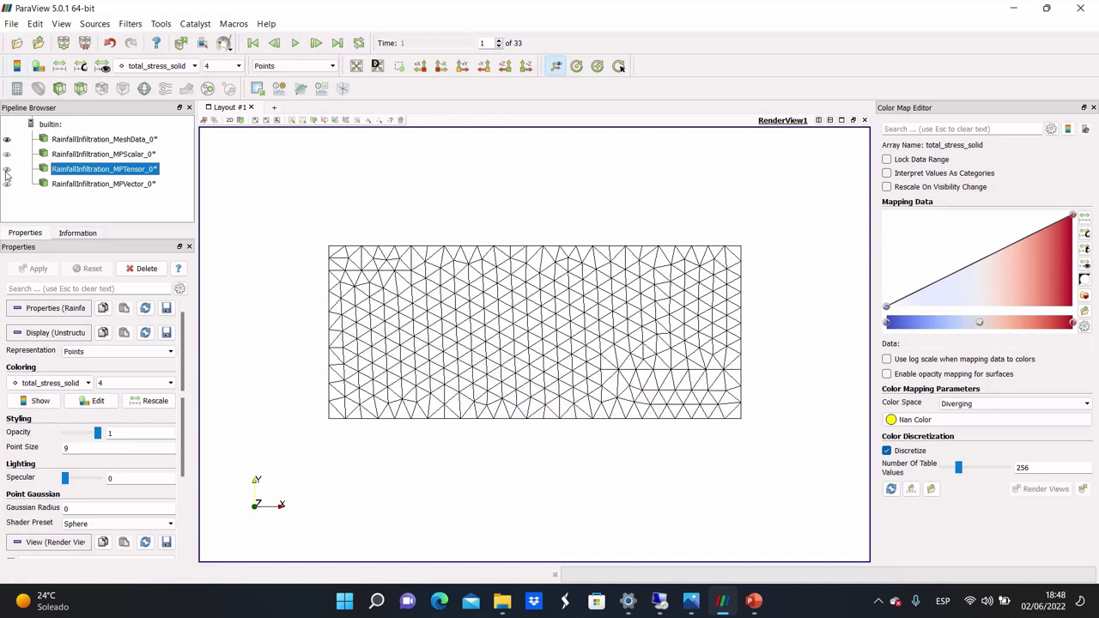
left_click(7, 155)
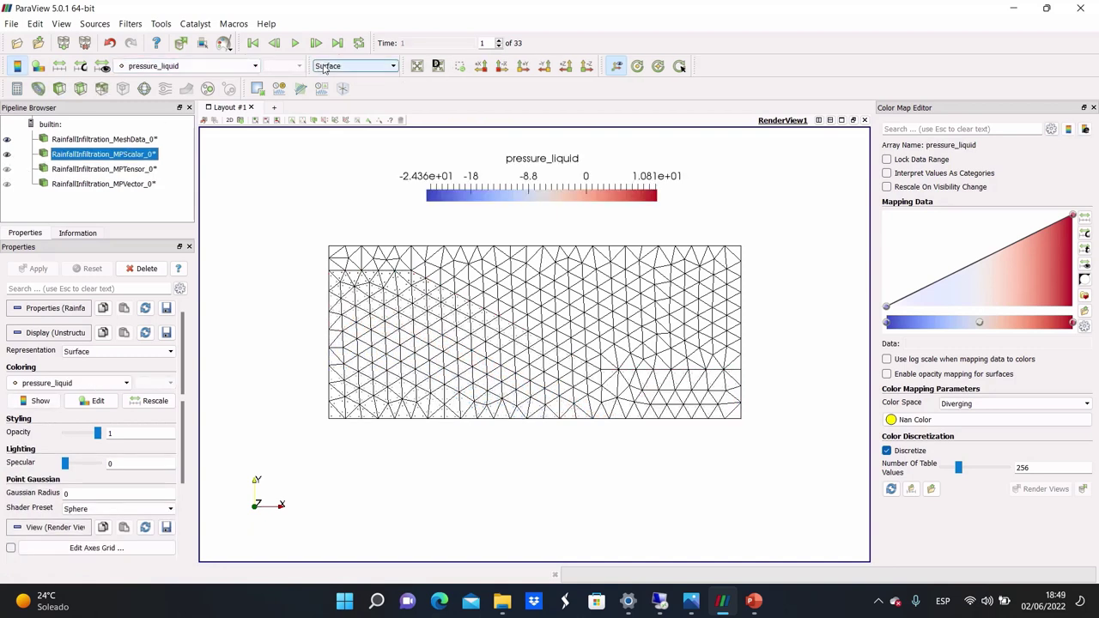
left_click(351, 66)
left_click(332, 105)
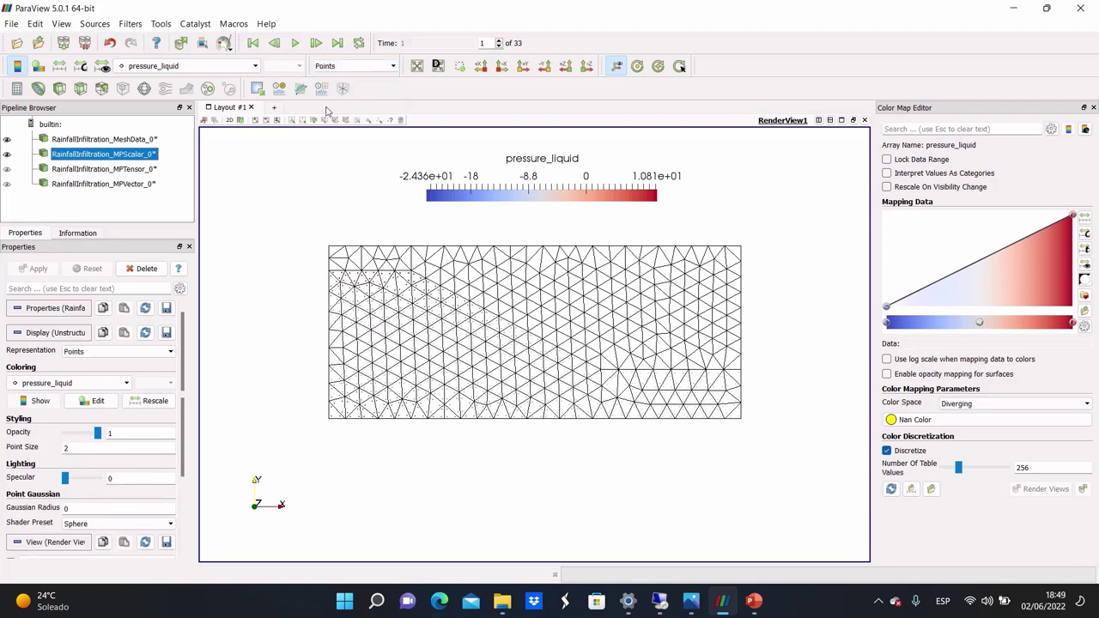
double_click(75, 451)
type("9")
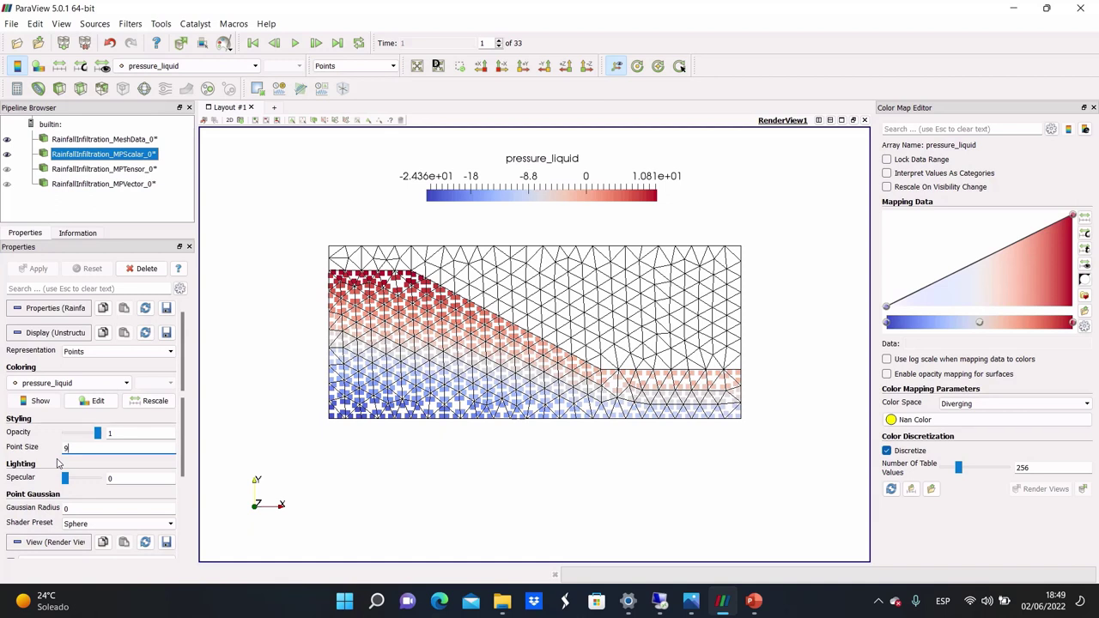
Play the pressure_liquid animation through the time steps, and replay it from the first one
left_click(293, 45)
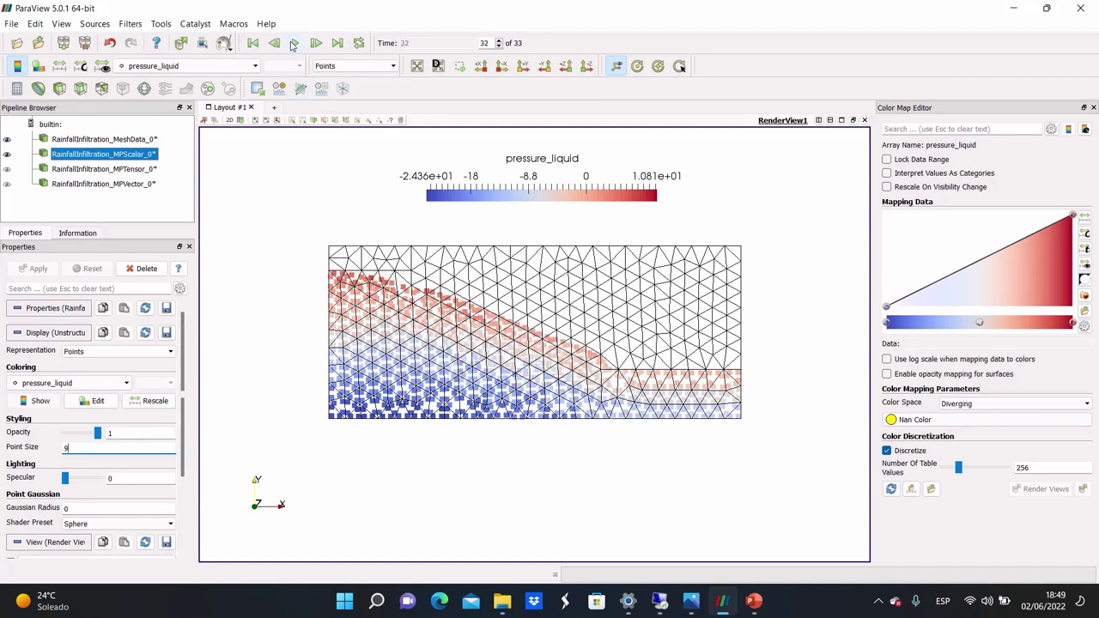
left_click(253, 43)
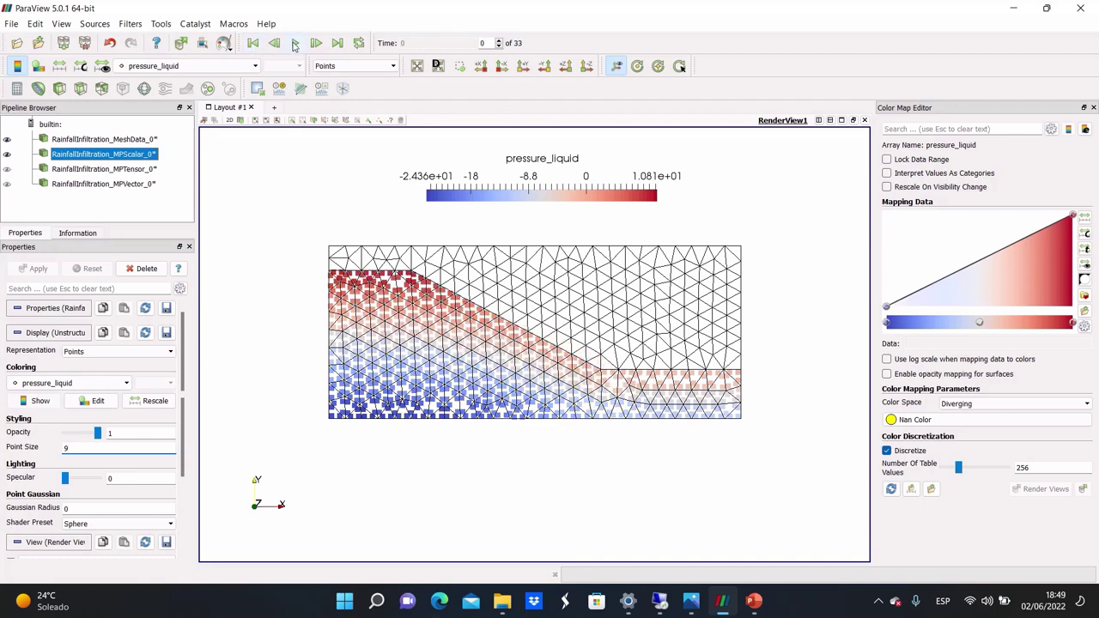
left_click(295, 43)
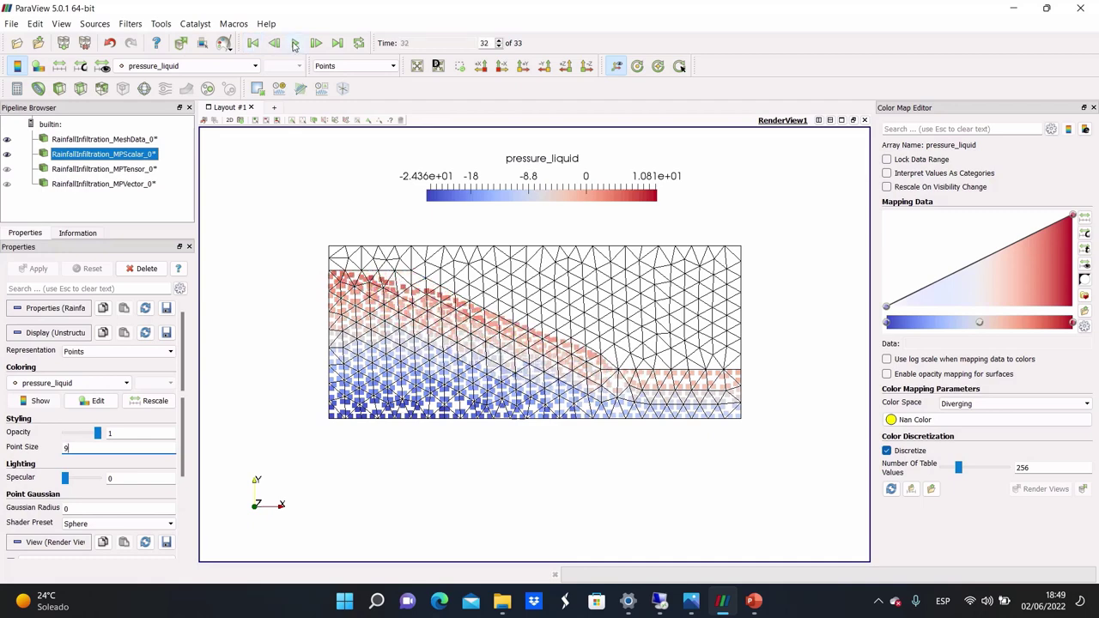
Hide the MPScalar dataset and show the MPVector dataset colored by displacement_solid magnitude
left_click(7, 155)
left_click(7, 184)
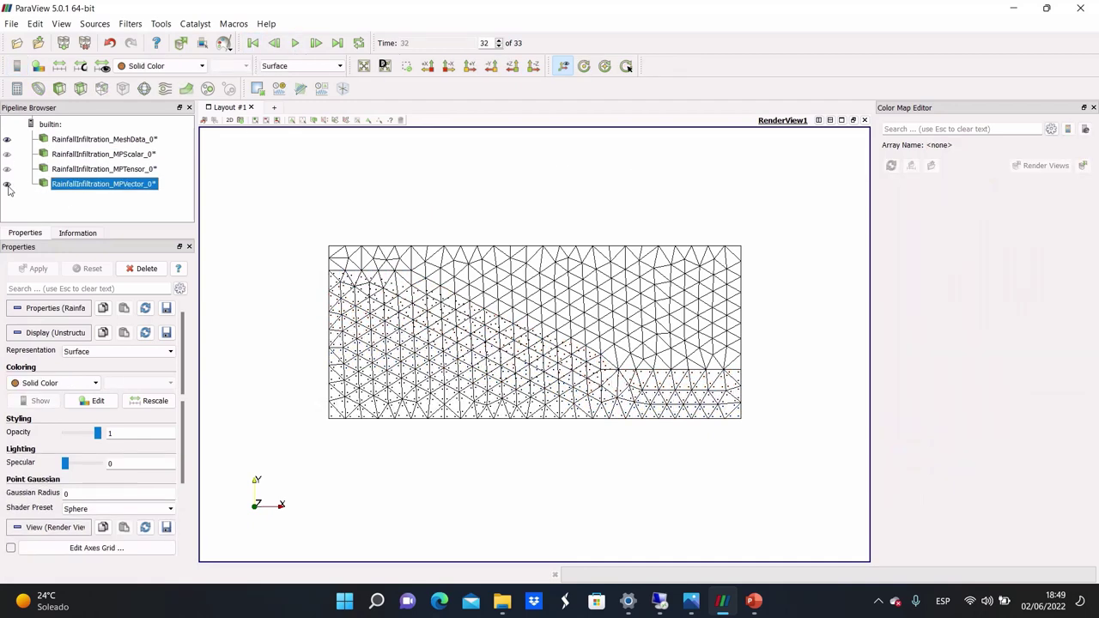
left_click(163, 66)
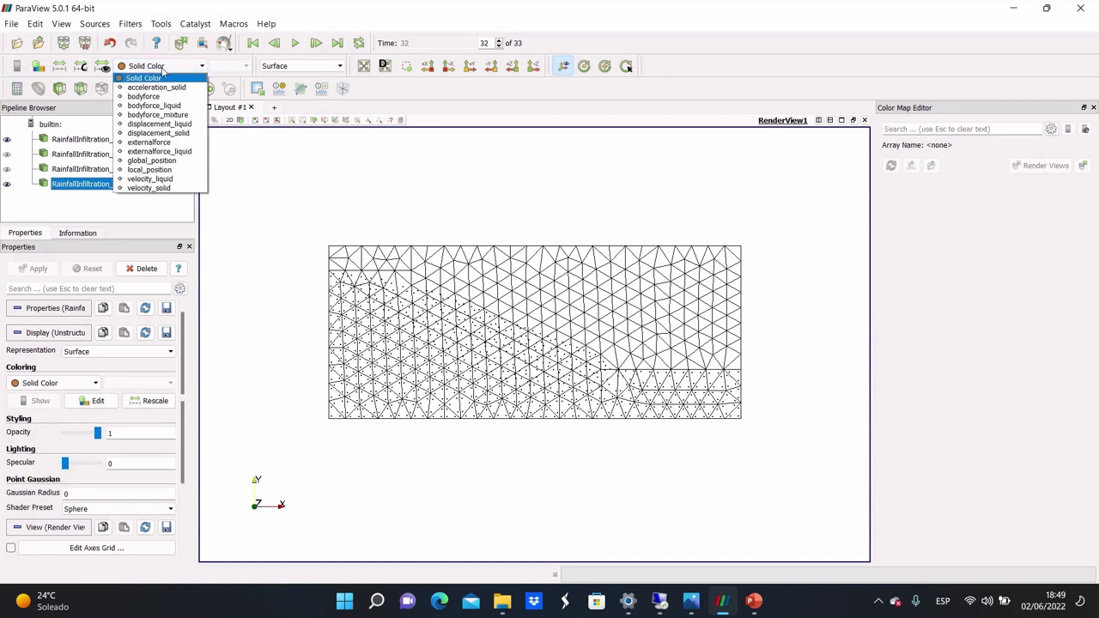
left_click(174, 133)
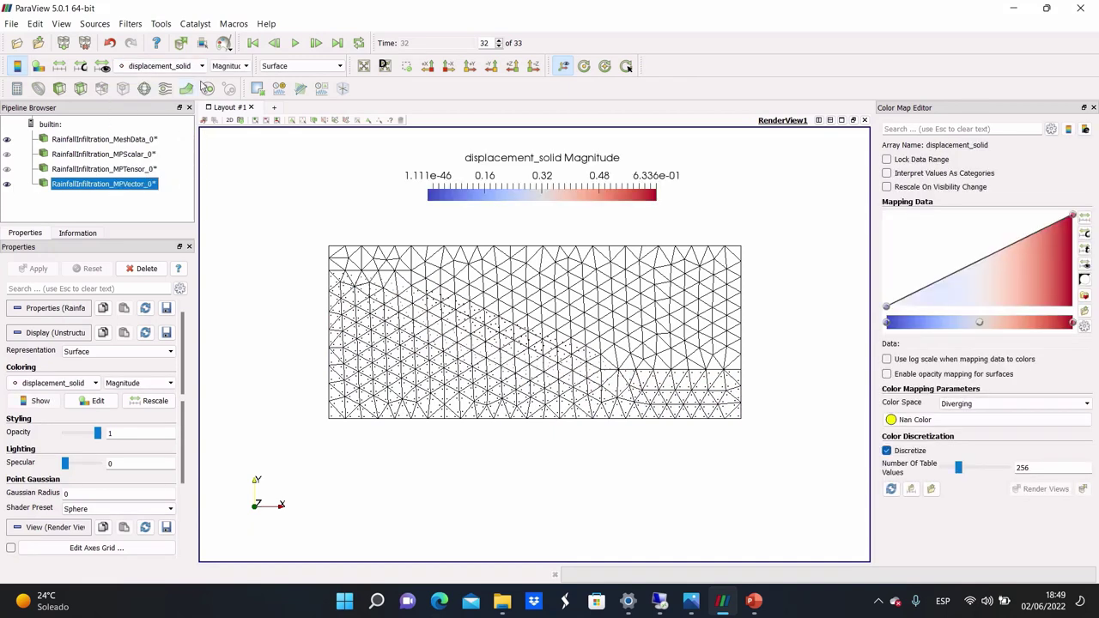
Represent the MPVector dataset as points of size 9 and rescale its colors to the data range
left_click(302, 66)
left_click(276, 107)
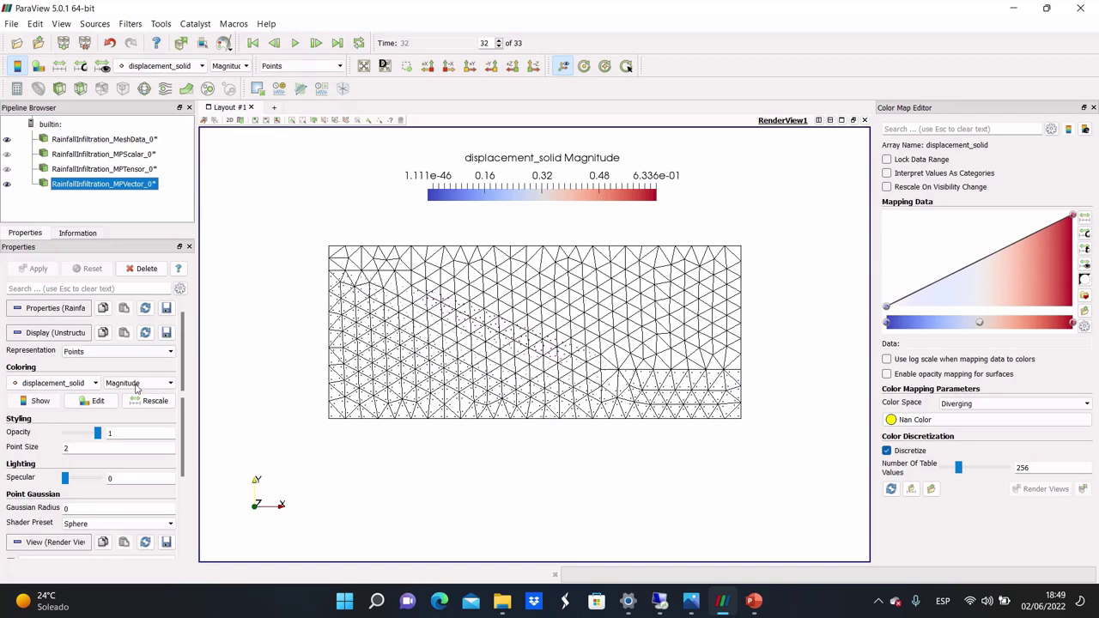
double_click(64, 447)
type("9")
key("Return")
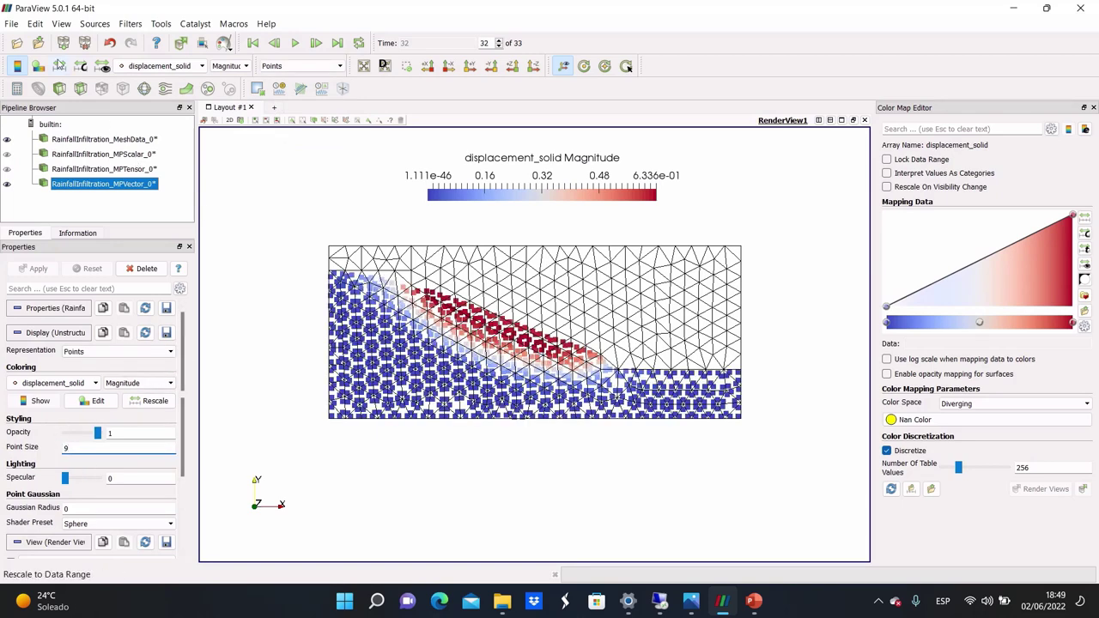
left_click(59, 66)
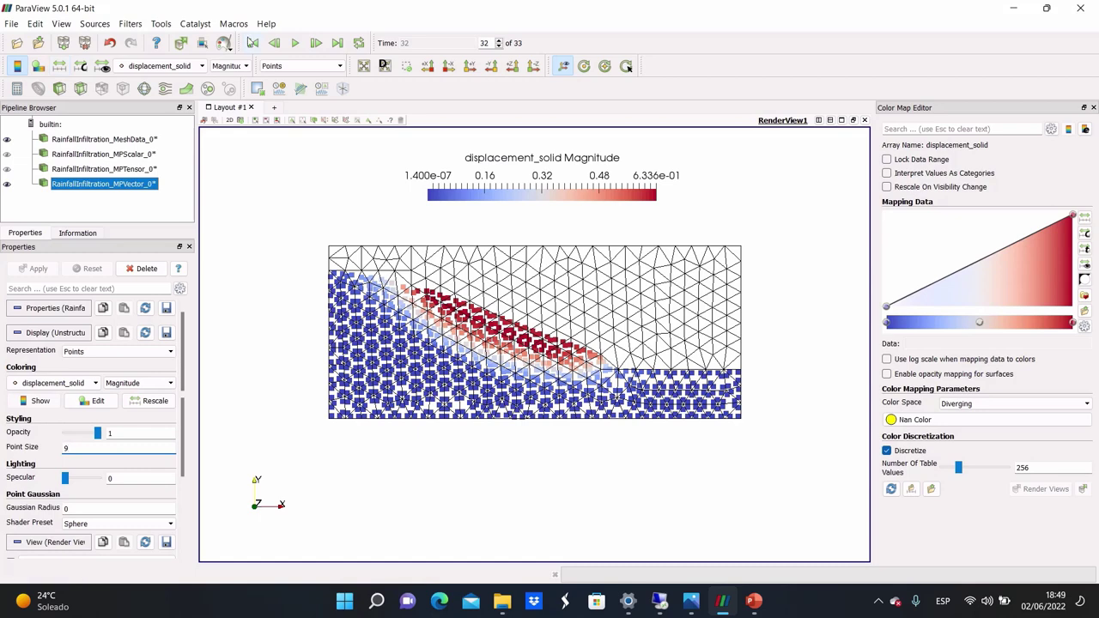
Play the displacement_solid animation from the first time step twice to examine the slope movement
left_click(253, 43)
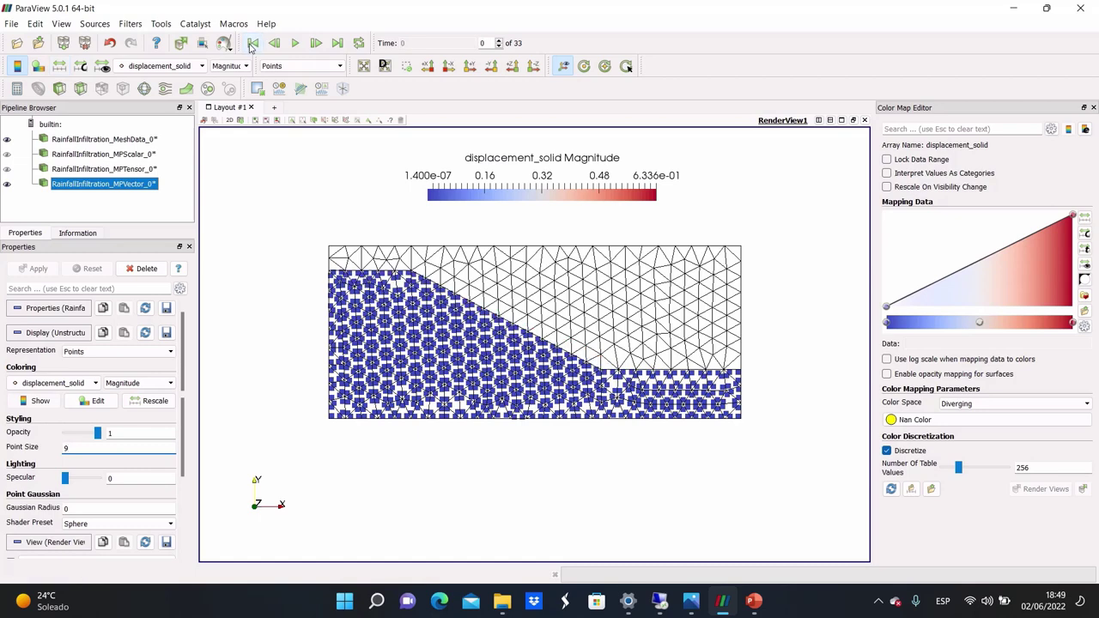
left_click(296, 43)
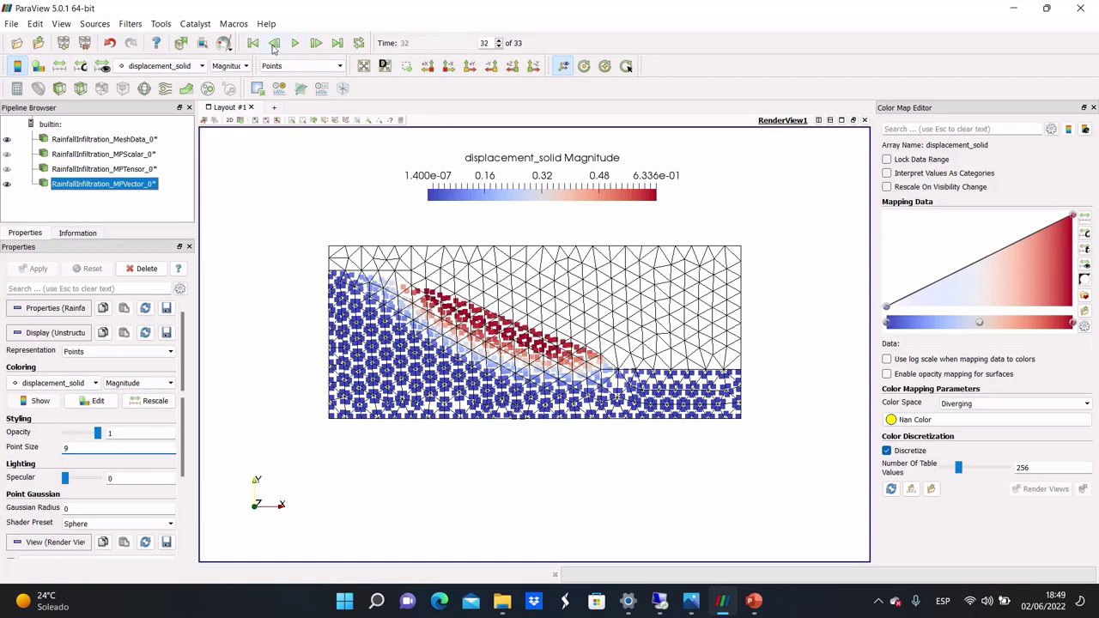
left_click(252, 43)
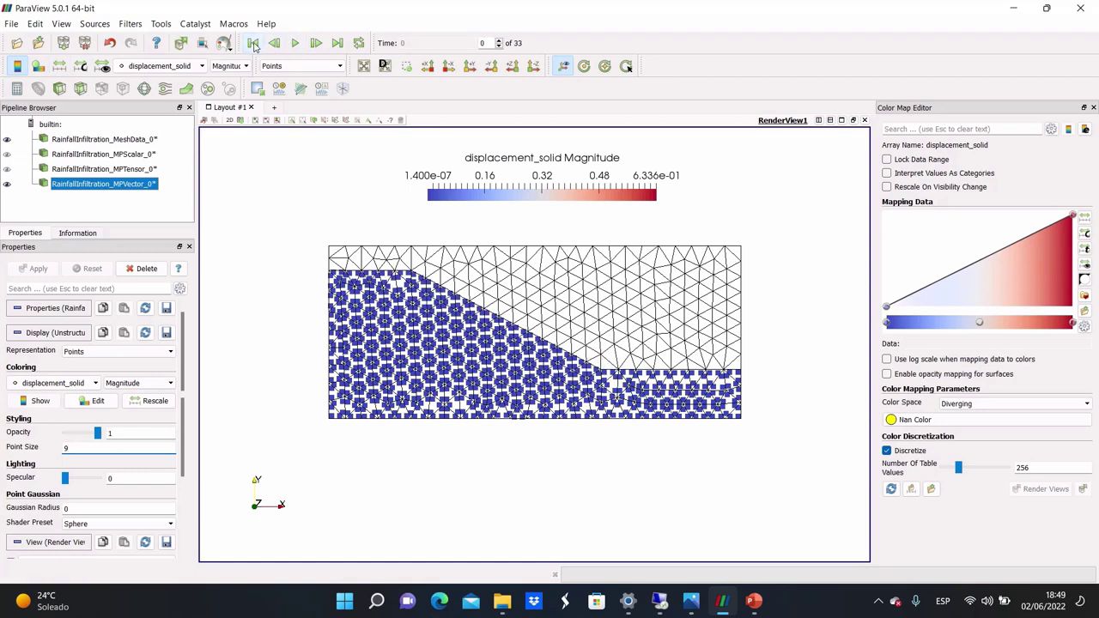
left_click(296, 43)
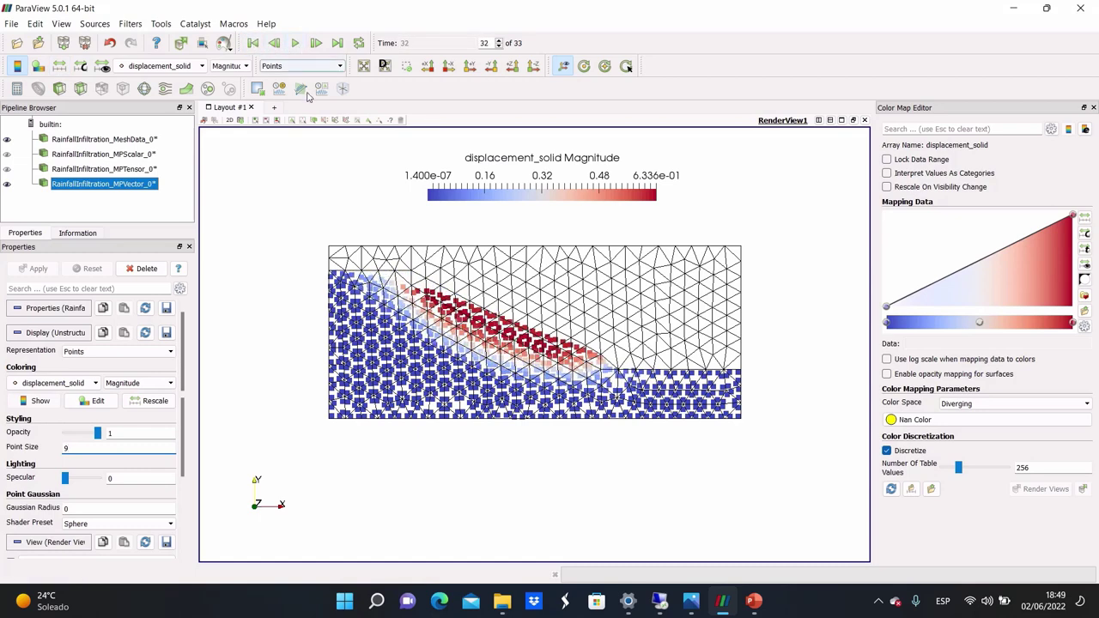